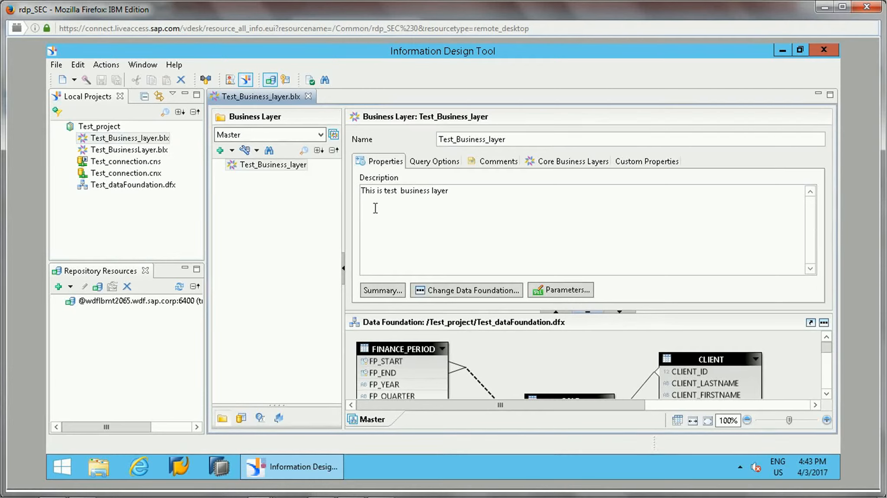
Extend the description of Test_Business_layer with the text ", here change.."
{"action": "left_click", "coordinate": [256, 167]}
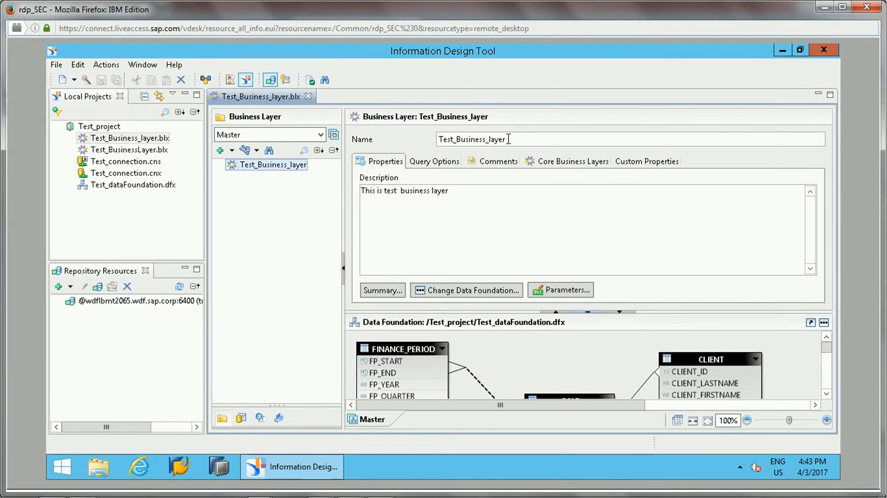
{"action": "left_click_drag", "start_coordinate": [506, 139], "coordinate": [482, 139]}
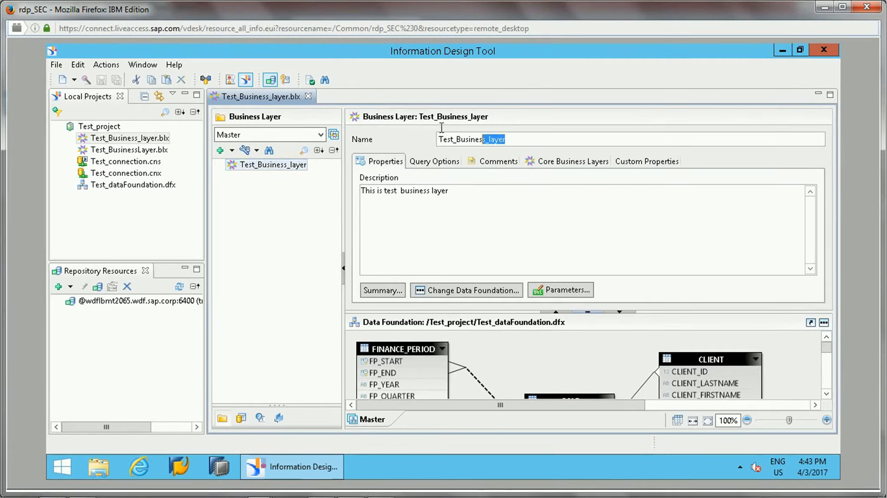
{"action": "left_click", "coordinate": [529, 145]}
{"action": "left_click_drag", "start_coordinate": [480, 203], "coordinate": [332, 190]}
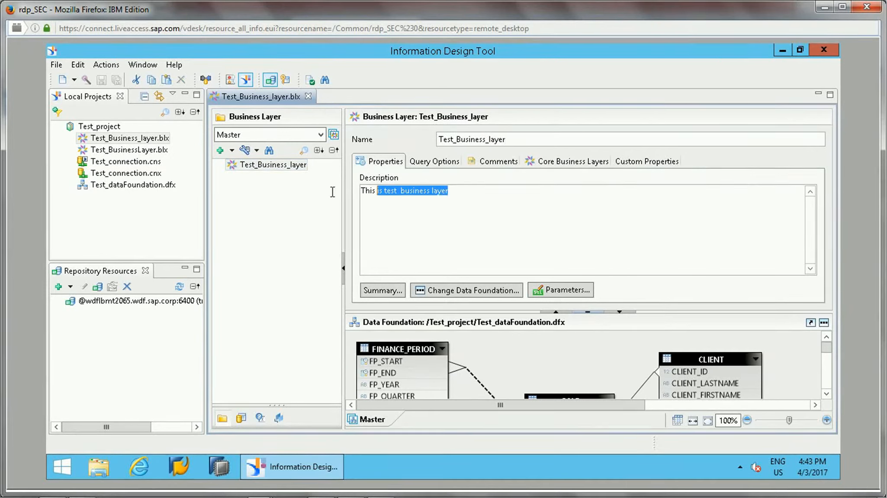
{"action": "left_click", "coordinate": [487, 204]}
{"action": "type", "text": ", here r"}
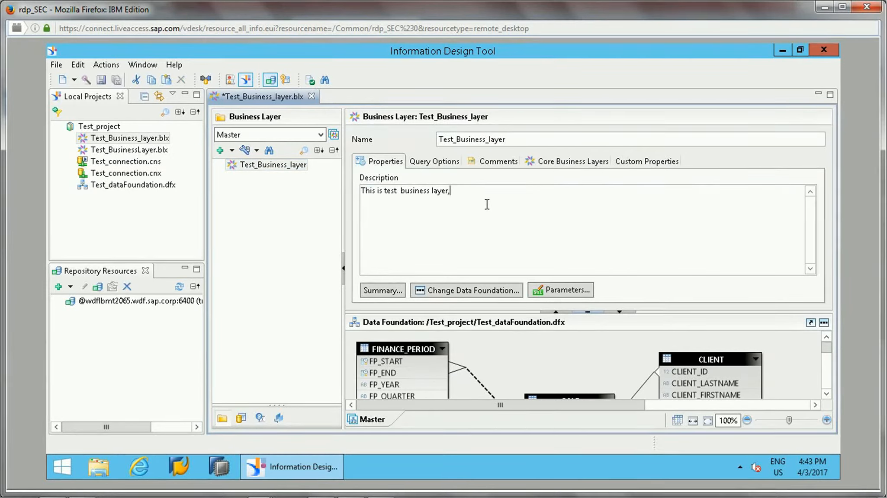
{"action": "key", "text": "BackSpace"}
{"action": "type", "text": "chage"}
{"action": "key", "text": "BackSpace"}
{"action": "type", "text": "ng"}
{"action": "key", "text": "BackSpace"}
{"action": "key", "text": "BackSpace"}
{"action": "key", "text": "BackSpace"}
{"action": "key", "text": "BackSpace"}
{"action": "key", "text": "BackSpace"}
{"action": "type", "text": "nge.."}
{"action": "key", "text": "Left"}
{"action": "key", "text": "Left"}
{"action": "key", "text": "Left"}
Review the business layer summary, including the object counts for the business layer and its data foundation
{"action": "left_click", "coordinate": [387, 291]}
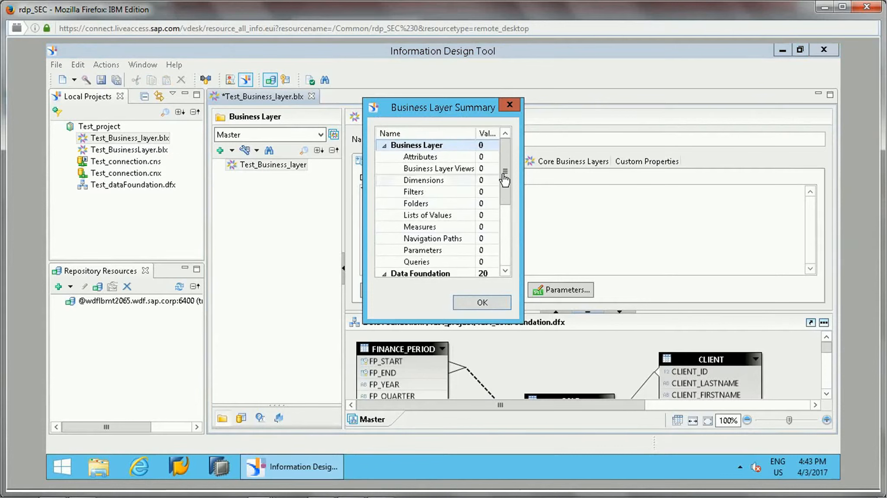
{"action": "left_click_drag", "start_coordinate": [504, 176], "coordinate": [513, 135]}
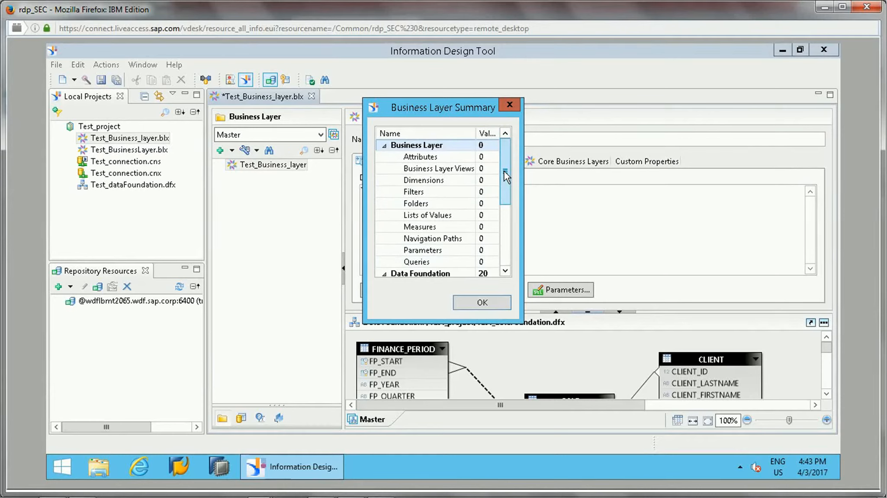
{"action": "mouse_move", "coordinate": [504, 173]}
{"action": "left_mouse_down"}
{"action": "mouse_move", "coordinate": [505, 182]}
{"action": "mouse_move", "coordinate": [505, 168]}
{"action": "left_mouse_up"}
{"action": "left_click_drag", "start_coordinate": [509, 200], "coordinate": [505, 251]}
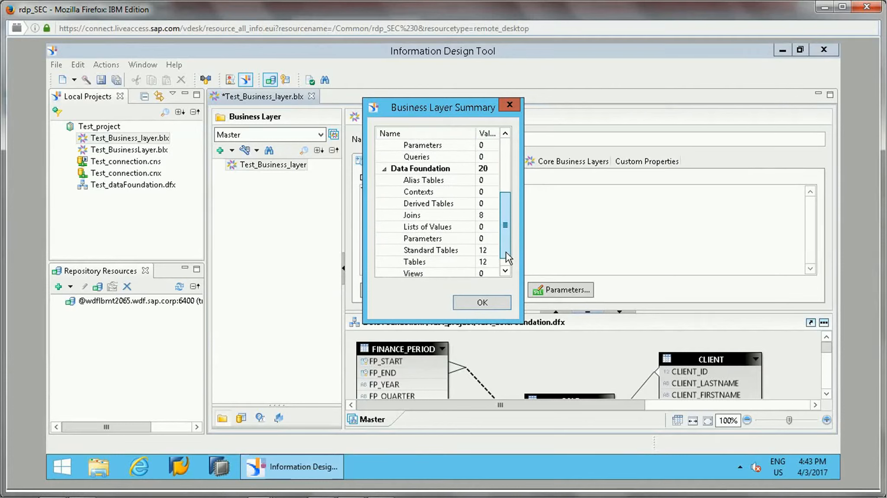
{"action": "left_click_drag", "start_coordinate": [506, 213], "coordinate": [481, 242]}
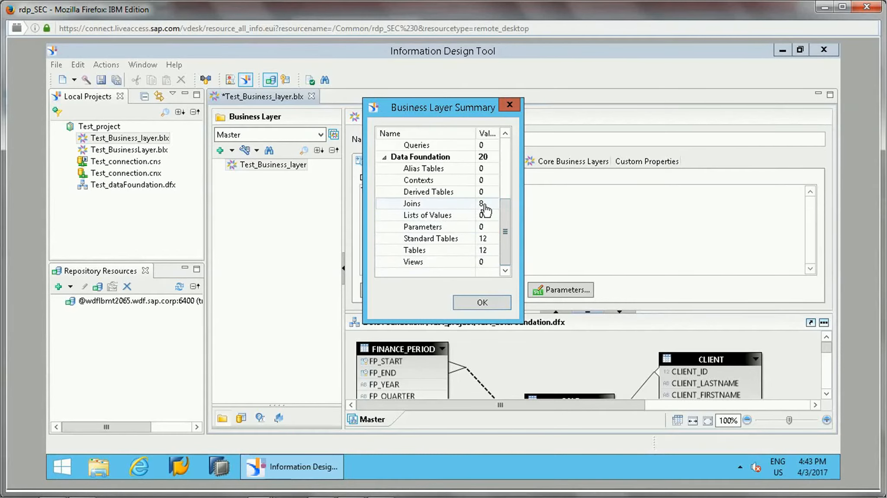
{"action": "left_click", "coordinate": [488, 305]}
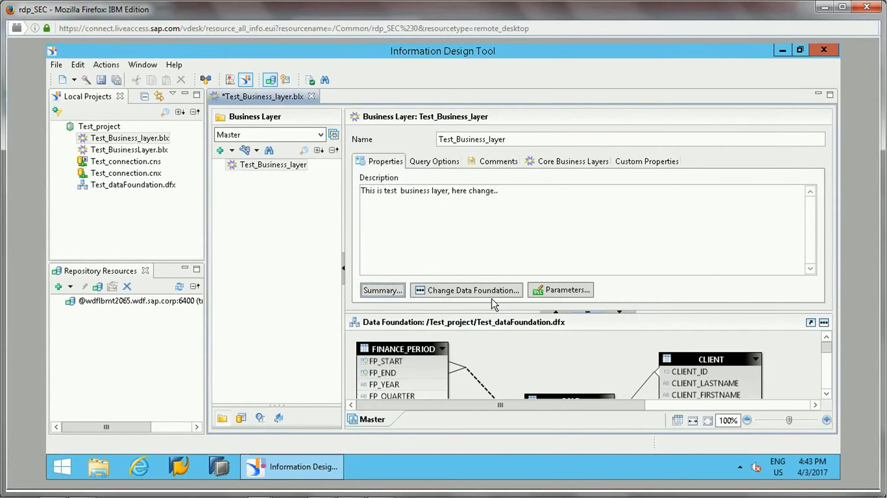
Add a new query script parameter to the business layer with its default name and no value
{"action": "left_click", "coordinate": [563, 290]}
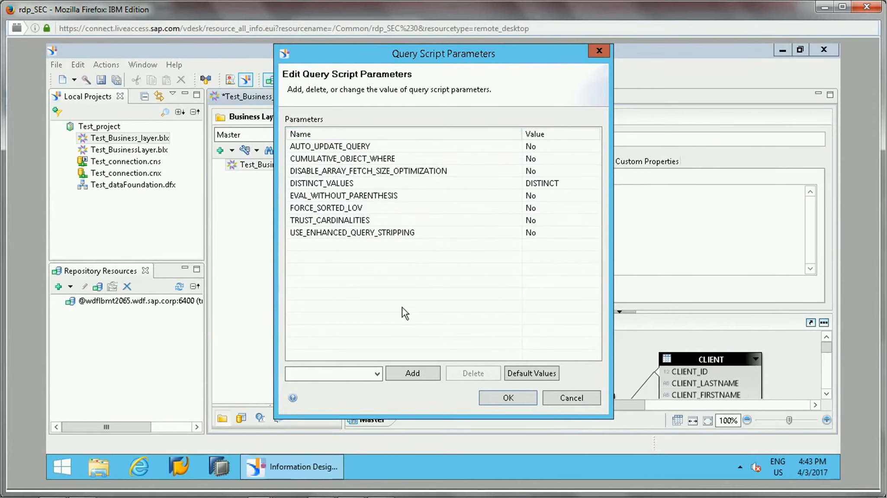
{"action": "left_click", "coordinate": [418, 372]}
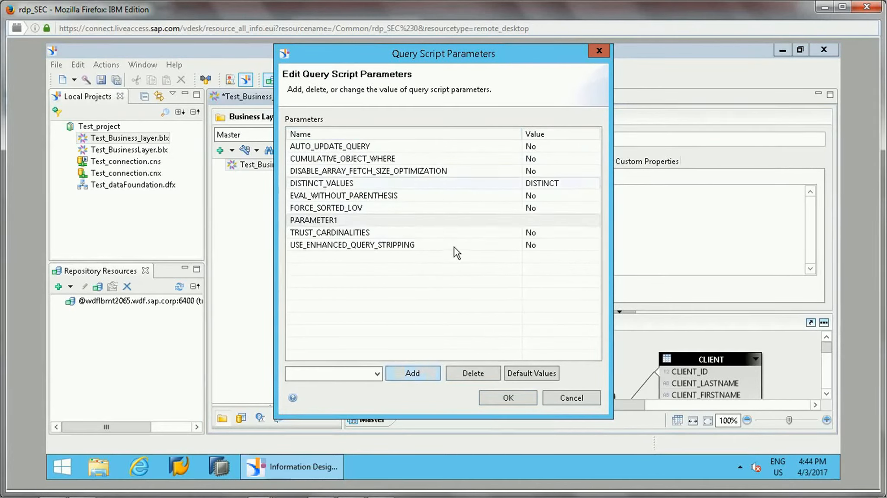
{"action": "left_click", "coordinate": [509, 398]}
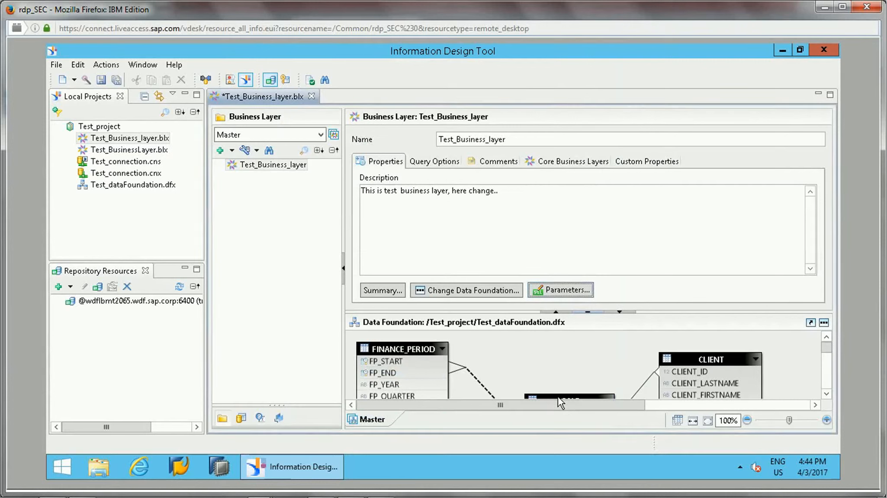
Review the business layer's query limits and options, enabling and disabling the cost estimate warning
{"action": "left_click", "coordinate": [431, 162]}
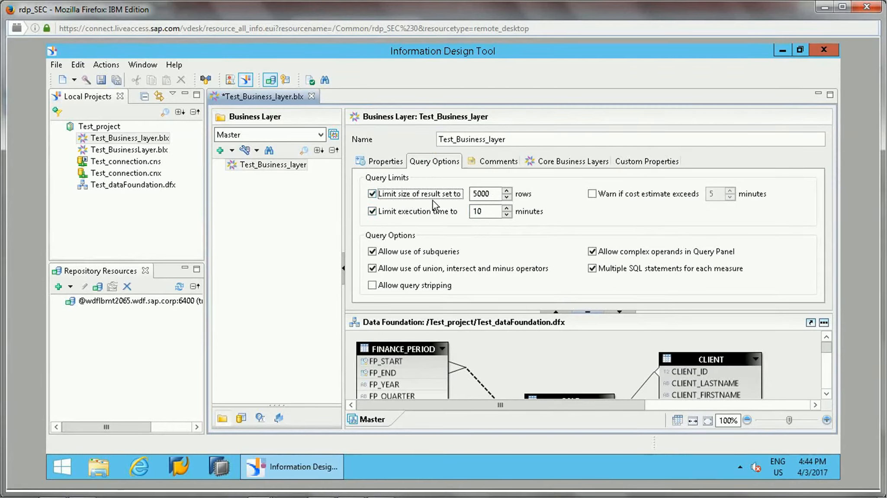
{"action": "double_click", "coordinate": [493, 194]}
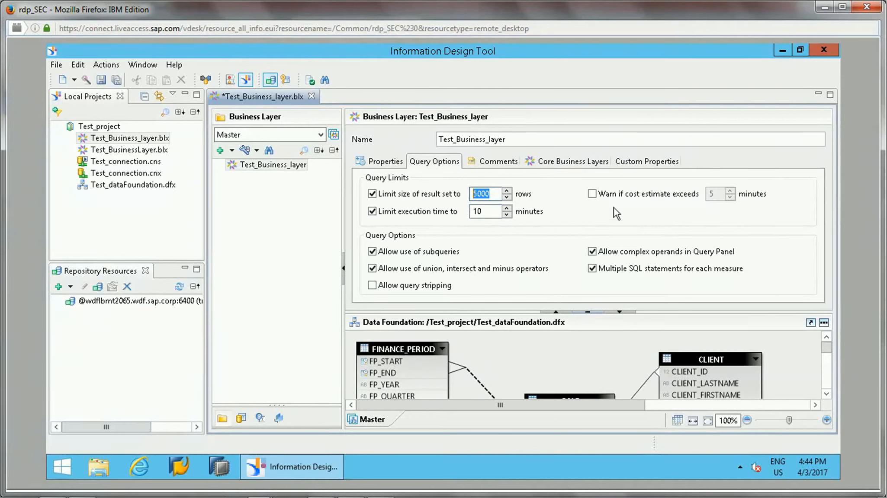
{"action": "left_click", "coordinate": [592, 196]}
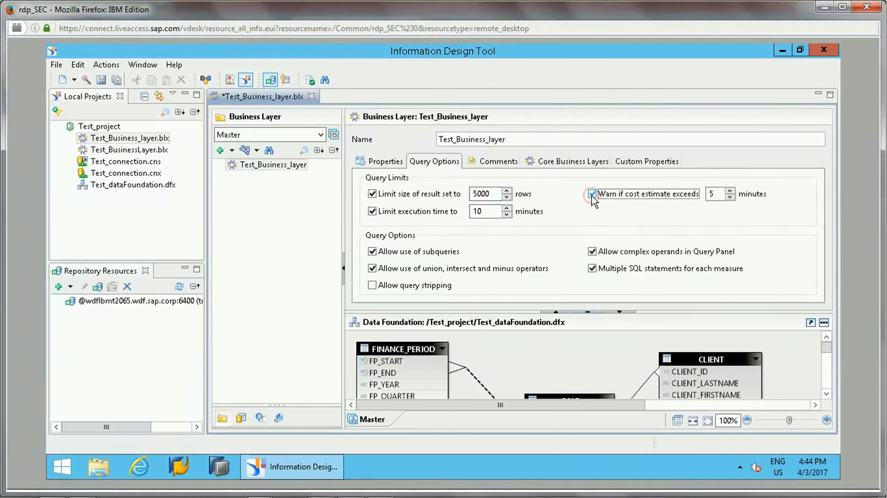
{"action": "left_click", "coordinate": [593, 195]}
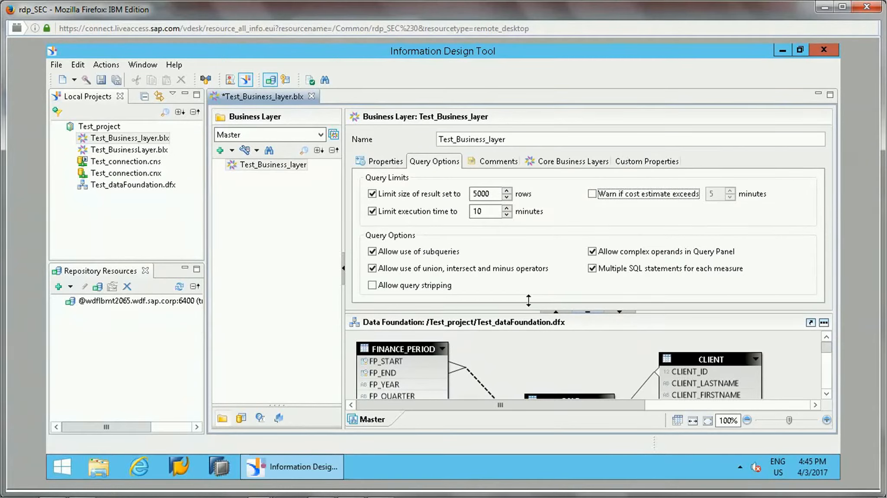
Enter "sfjkj" as the comment of the business layer
{"action": "left_click_drag", "start_coordinate": [528, 301], "coordinate": [528, 289]}
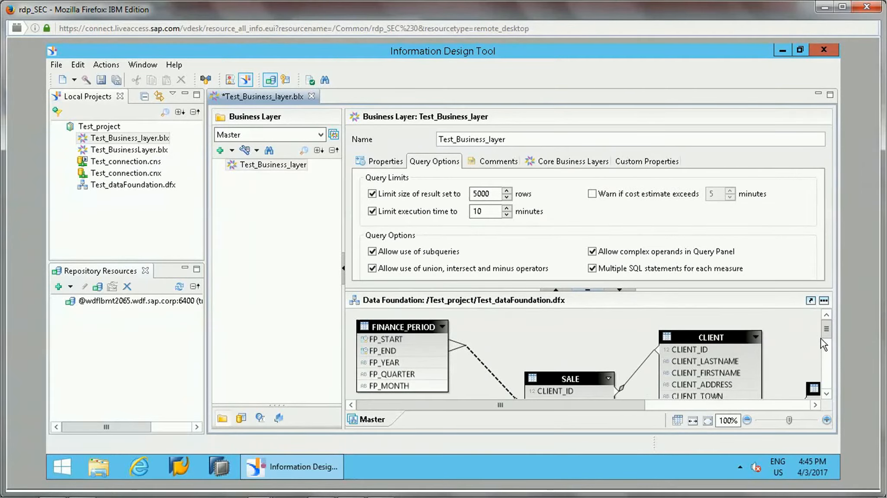
{"action": "left_click_drag", "start_coordinate": [825, 334], "coordinate": [824, 315]}
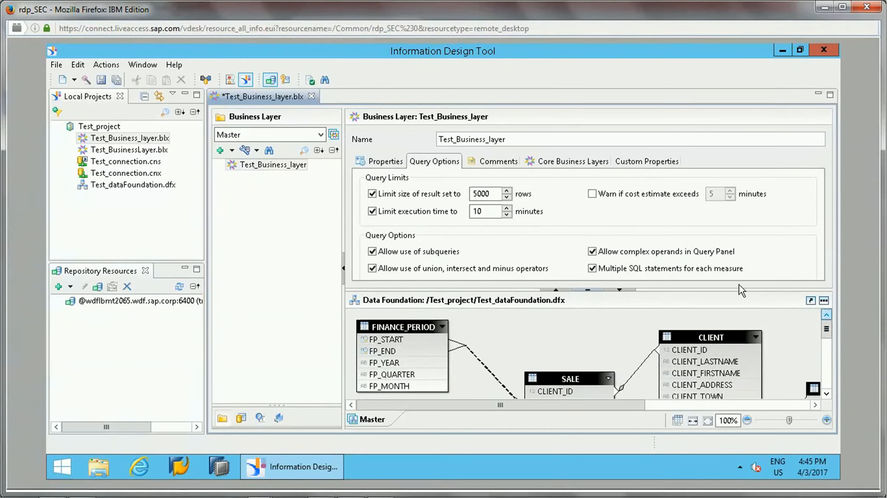
{"action": "left_click", "coordinate": [498, 161]}
{"action": "left_click", "coordinate": [520, 203]}
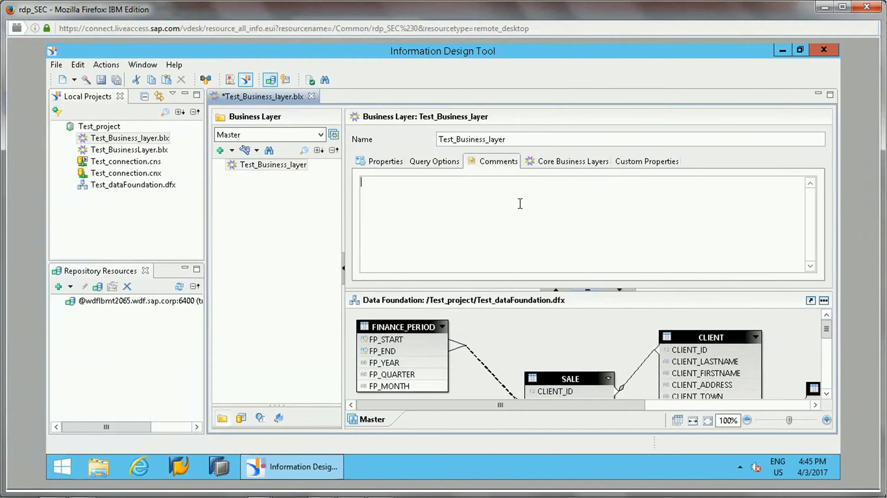
{"action": "type", "text": "sfjkj"}
View the core business layers, and add a custom property to the business layer and delete it again
{"action": "left_click", "coordinate": [582, 165]}
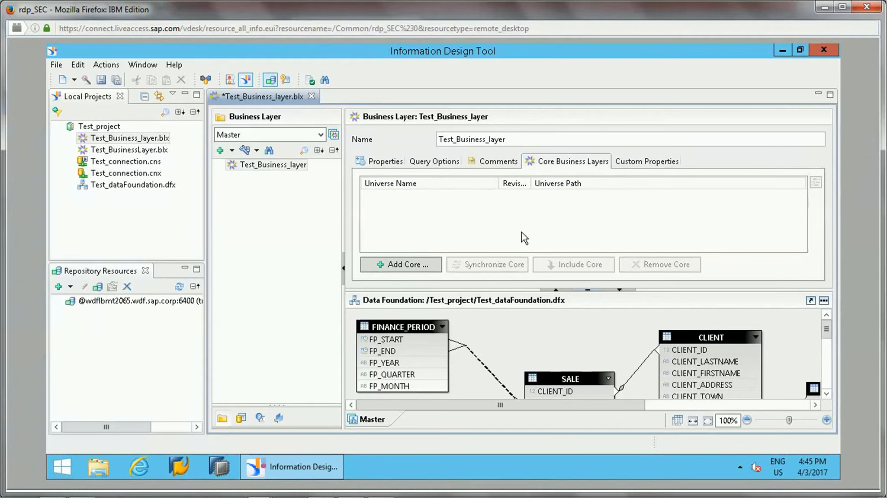
{"action": "left_click", "coordinate": [644, 164]}
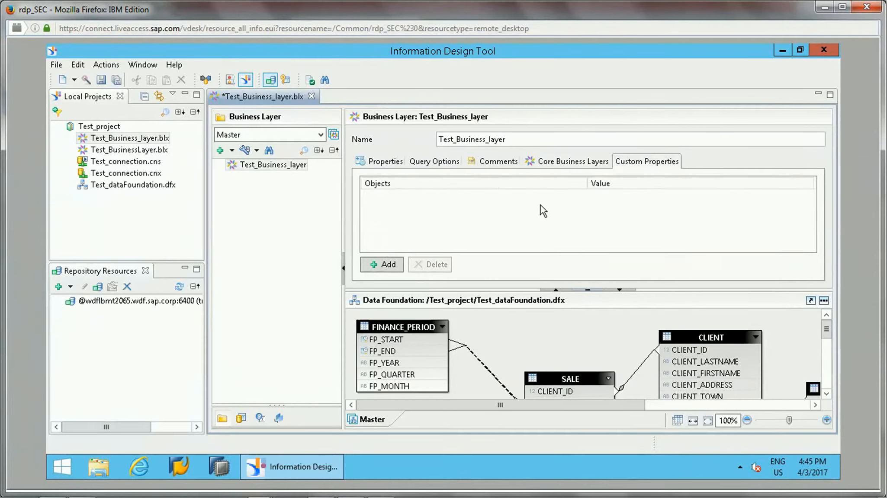
{"action": "left_click", "coordinate": [381, 264]}
{"action": "left_click", "coordinate": [394, 197]}
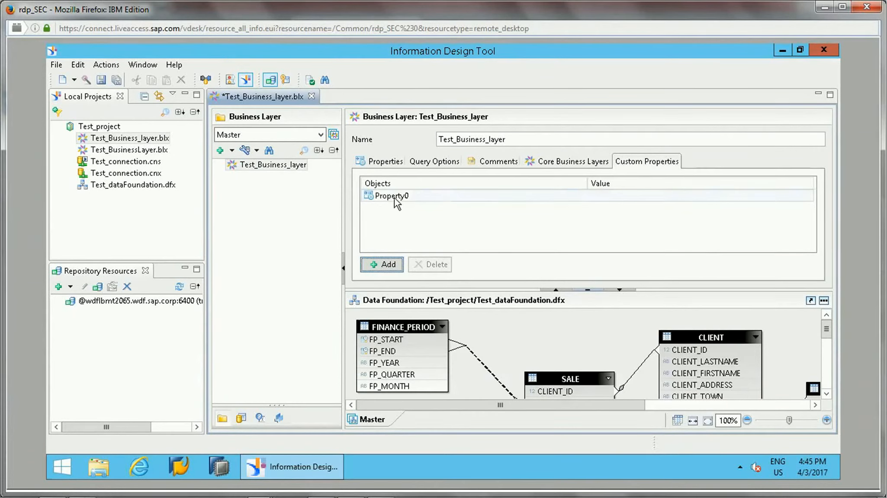
{"action": "left_click", "coordinate": [612, 195]}
{"action": "left_click", "coordinate": [437, 262]}
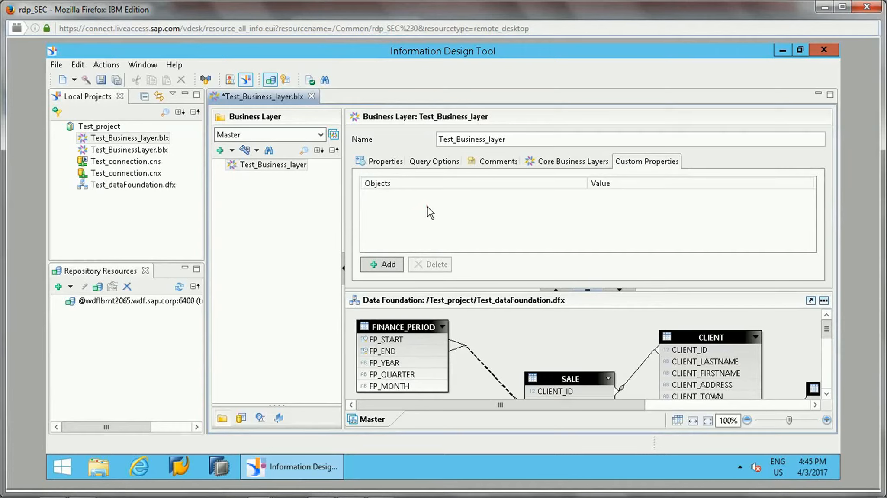
{"action": "left_click", "coordinate": [388, 163]}
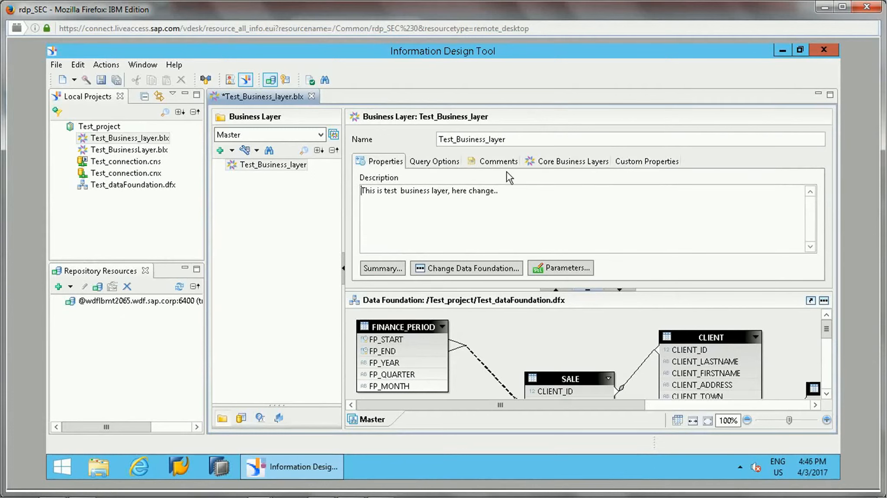
{"action": "right_click", "coordinate": [268, 171]}
{"action": "mouse_move", "coordinate": [295, 178]}
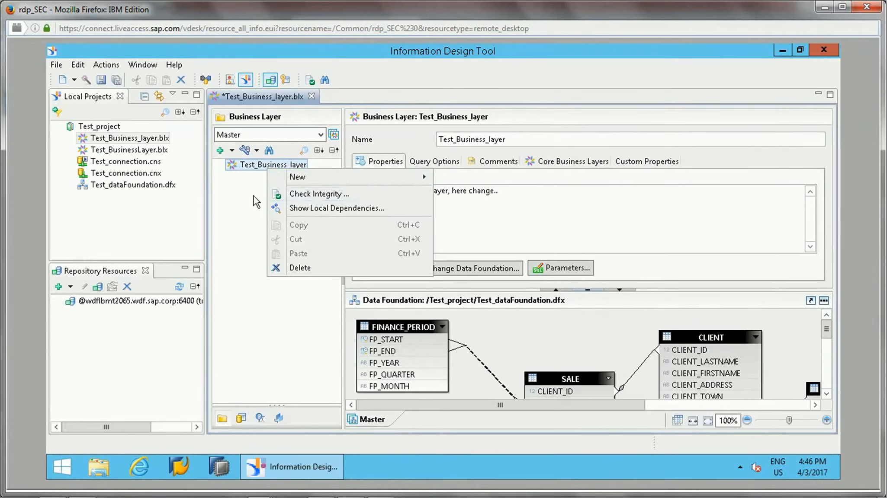
{"action": "left_click", "coordinate": [213, 351]}
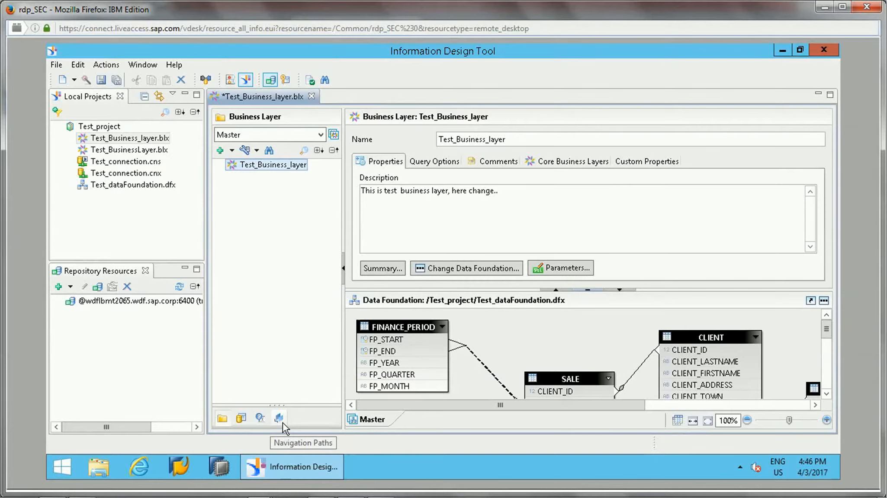
Expand the business layer's section list and look through Queries, Parameters and Lists of Values, and Navigation Paths
{"action": "left_click_drag", "start_coordinate": [296, 405], "coordinate": [285, 297]}
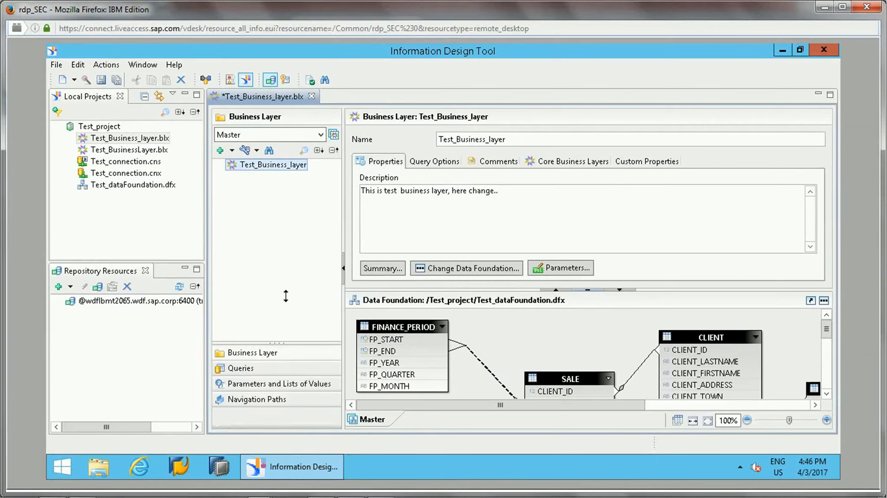
{"action": "left_click", "coordinate": [282, 345]}
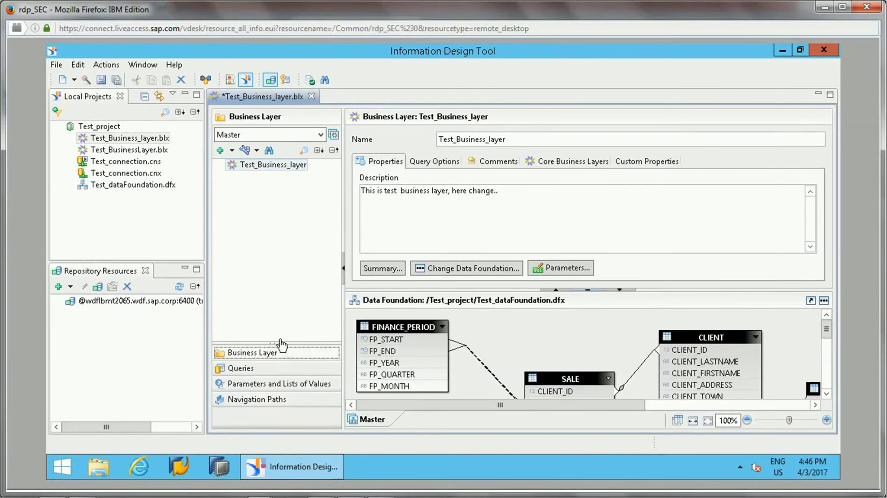
{"action": "left_click", "coordinate": [272, 373]}
{"action": "left_click", "coordinate": [274, 388]}
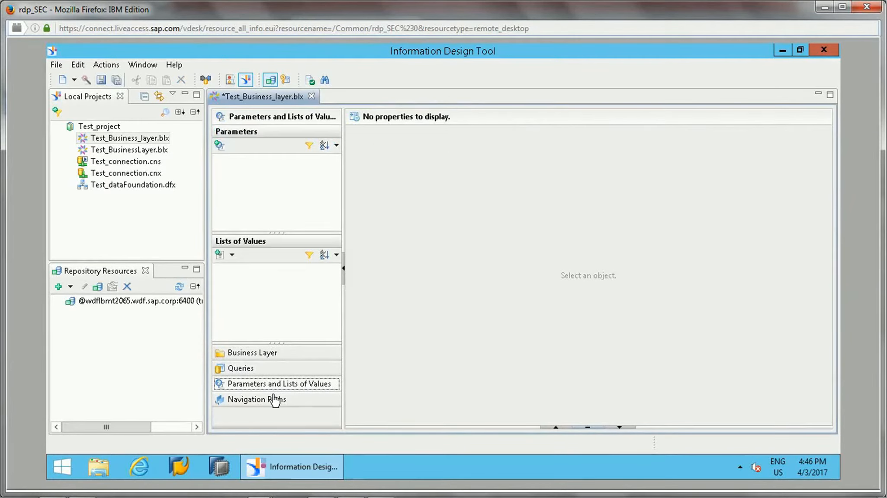
{"action": "left_click", "coordinate": [274, 398]}
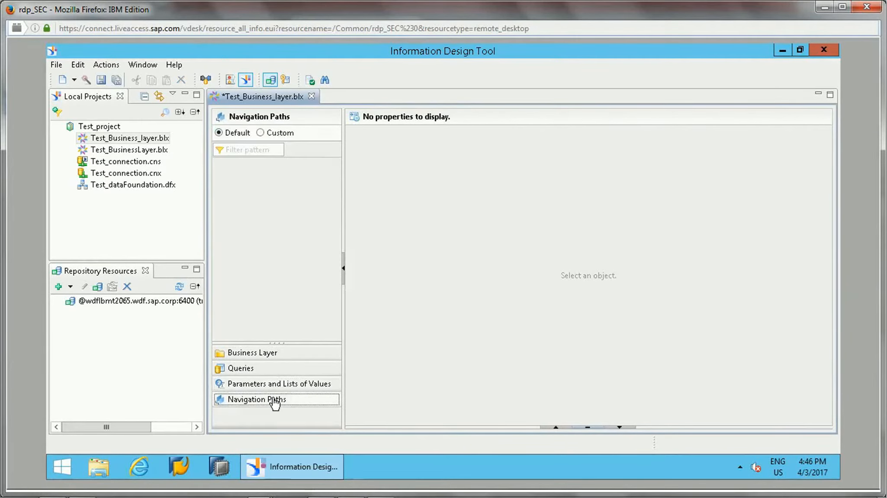
{"action": "left_click", "coordinate": [275, 353]}
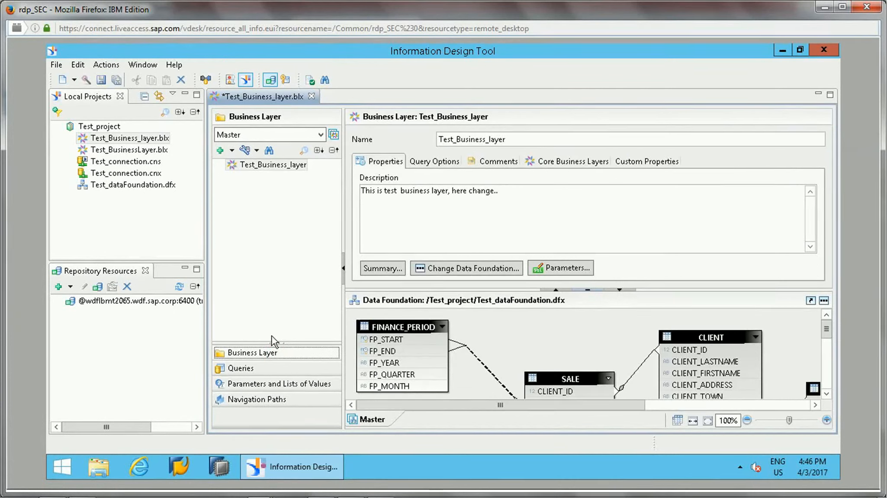
Create a folder named Sales under Test_Business_layer
{"action": "left_click", "coordinate": [285, 170]}
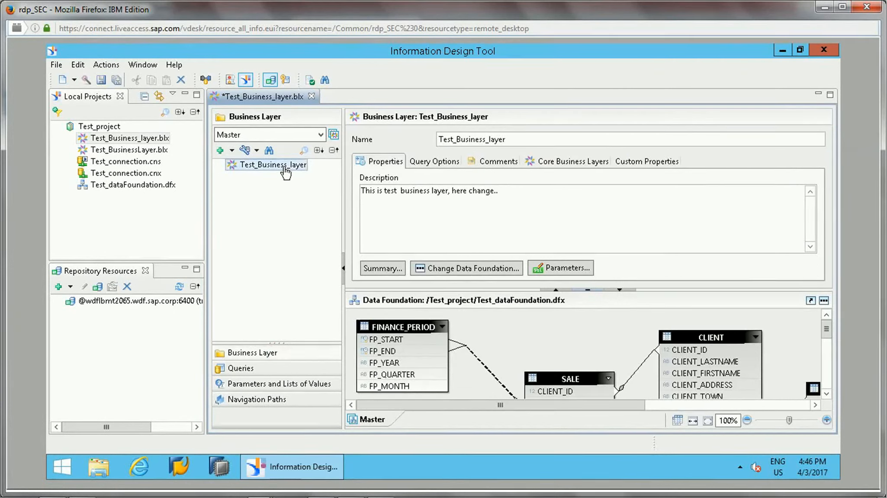
{"action": "right_click", "coordinate": [286, 172]}
{"action": "mouse_move", "coordinate": [351, 175]}
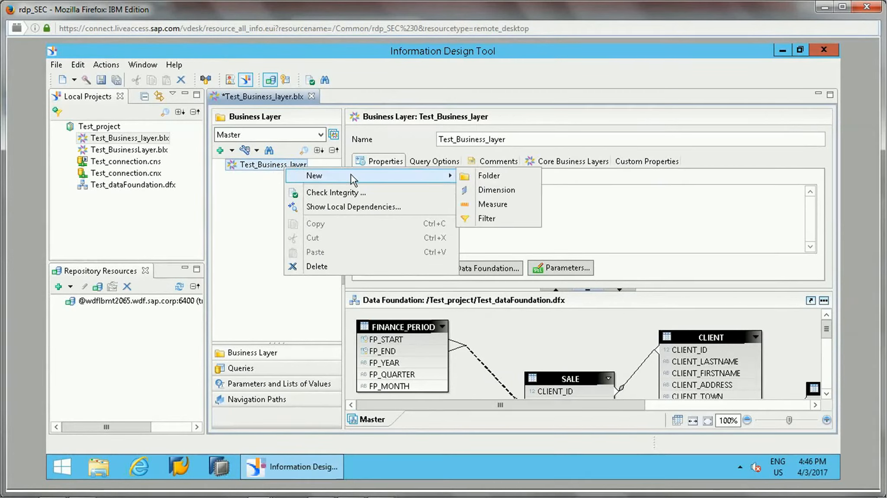
{"action": "left_click", "coordinate": [486, 178]}
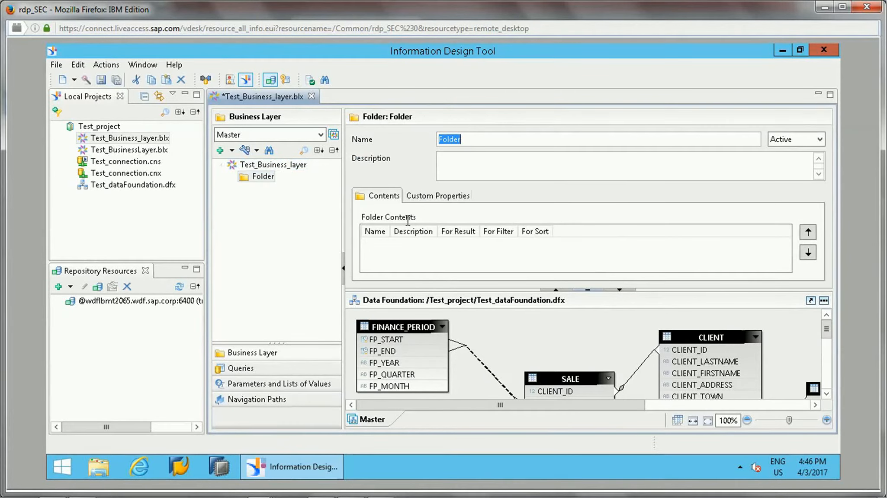
{"action": "type", "text": "Sales"}
{"action": "left_click", "coordinate": [456, 161]}
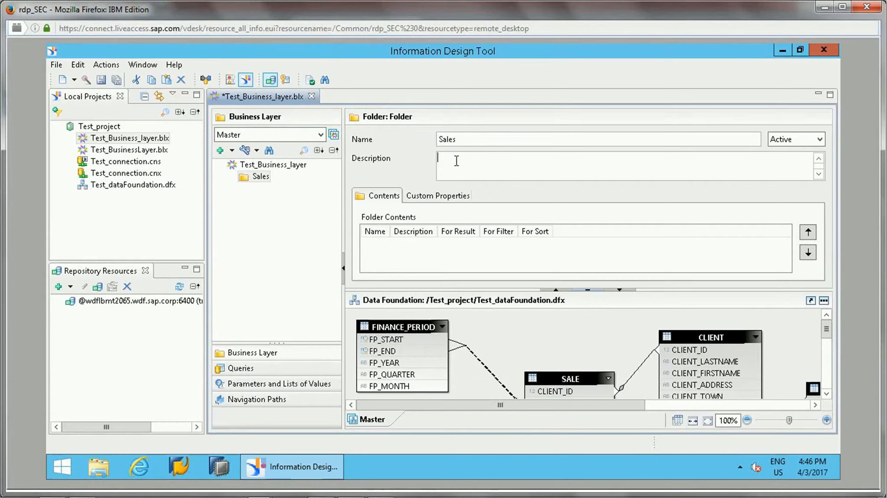
Enter "sample folder" as the description of the Sales folder
{"action": "type", "text": "sample folder"}
{"action": "left_click_drag", "start_coordinate": [516, 159], "coordinate": [420, 158]}
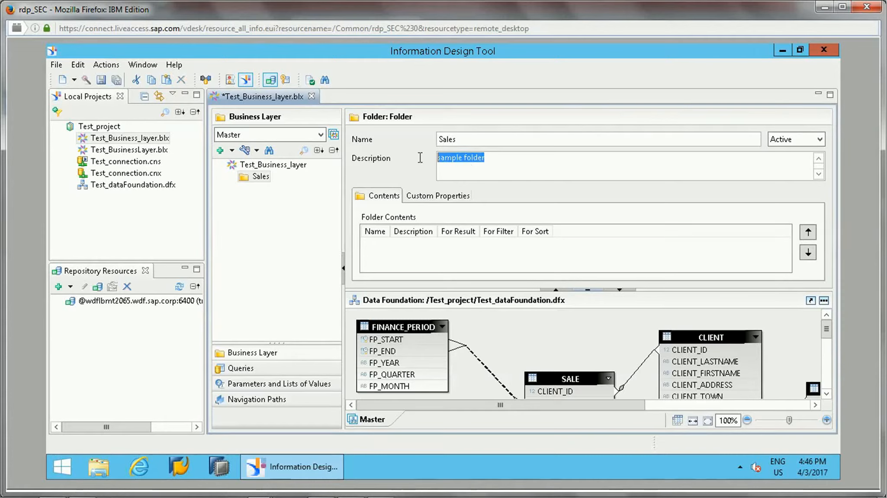
{"action": "left_click", "coordinate": [496, 166]}
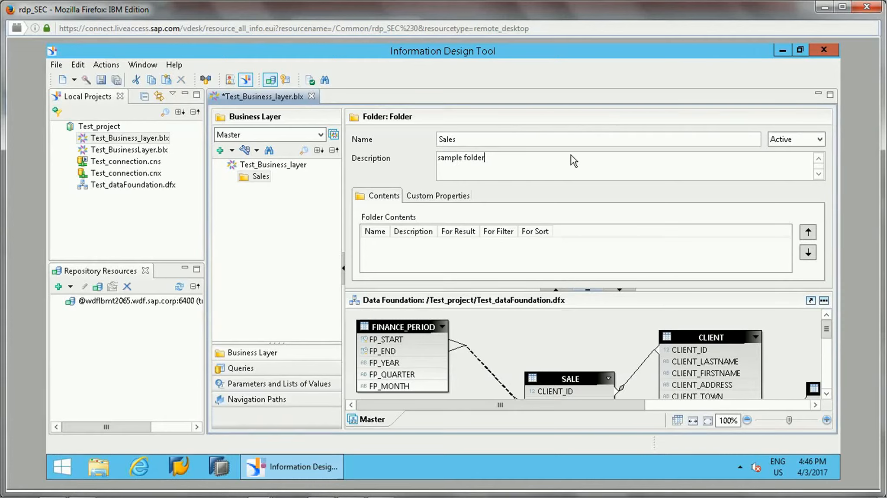
Review the Sales folder's state options and custom properties, keep it Active, and save the business layer
{"action": "left_click", "coordinate": [818, 138]}
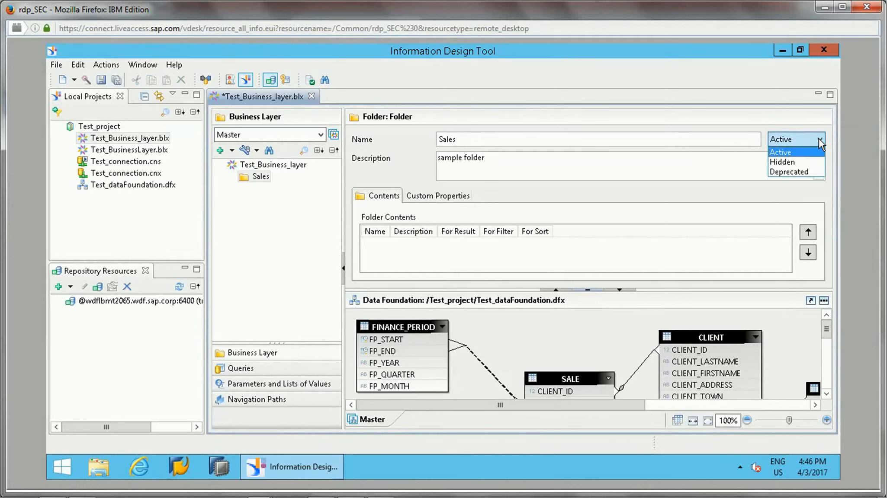
{"action": "left_click", "coordinate": [704, 154]}
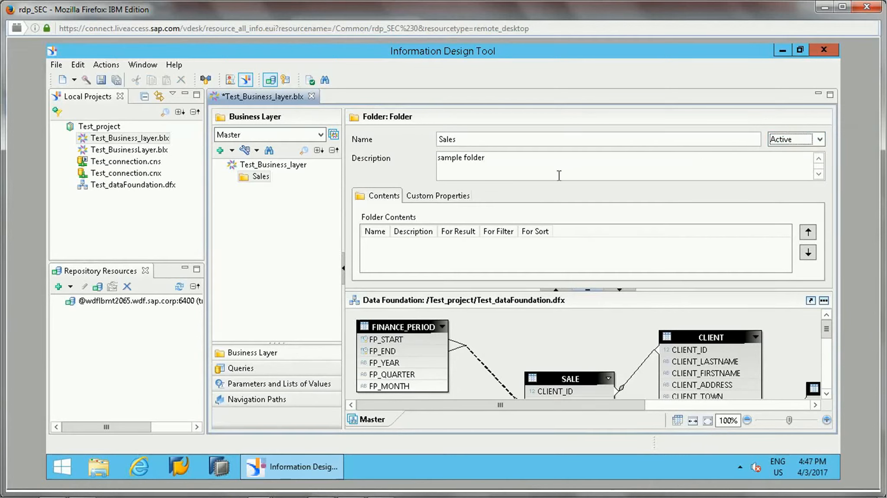
{"action": "left_click", "coordinate": [442, 199]}
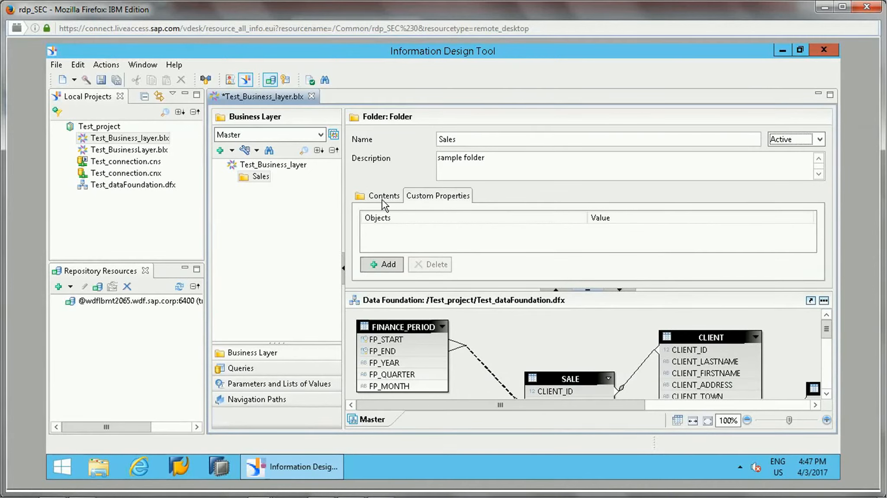
{"action": "left_click", "coordinate": [381, 199]}
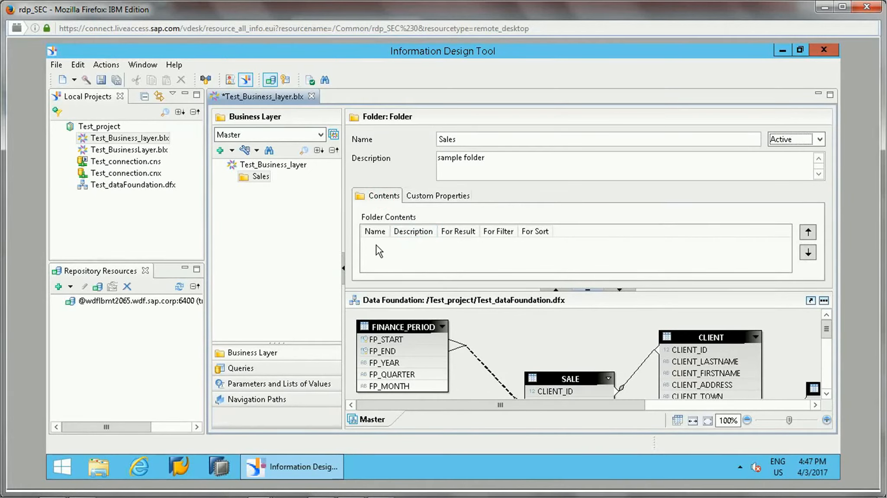
{"action": "left_click", "coordinate": [244, 241]}
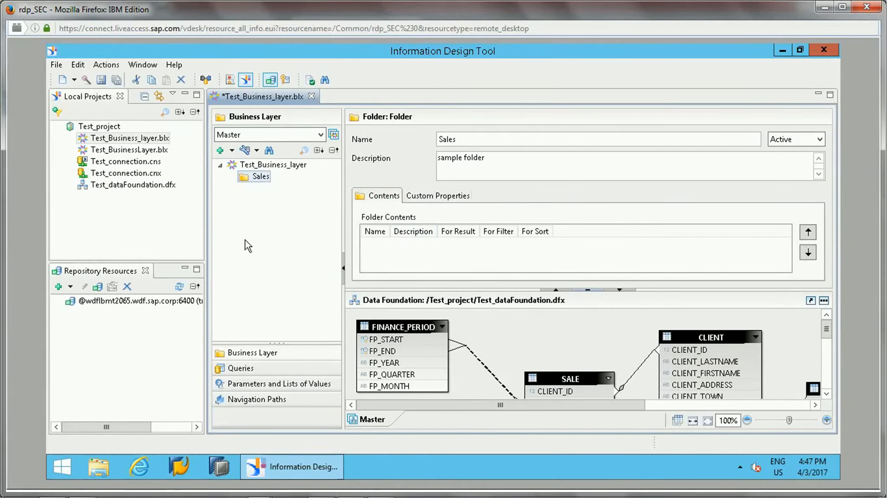
{"action": "left_click", "coordinate": [102, 79]}
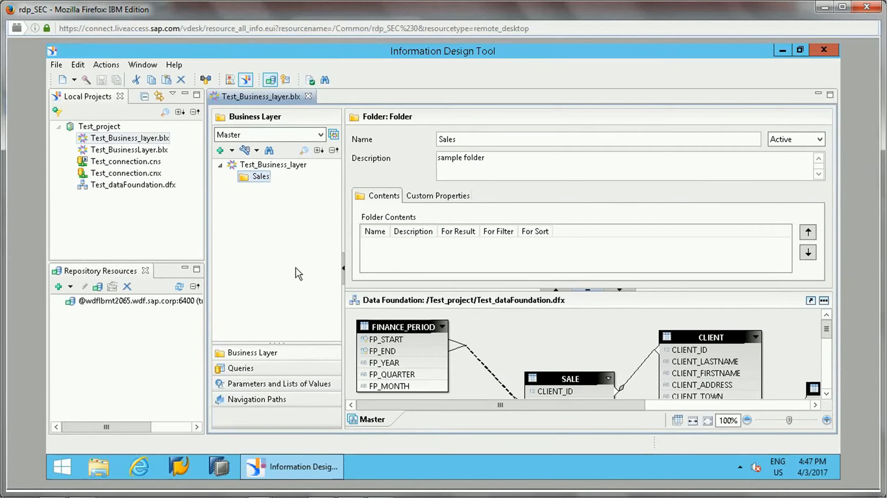
Create a second folder named Client under Test_Business_layer and save the business layer
{"action": "right_click", "coordinate": [257, 168]}
{"action": "mouse_move", "coordinate": [389, 176]}
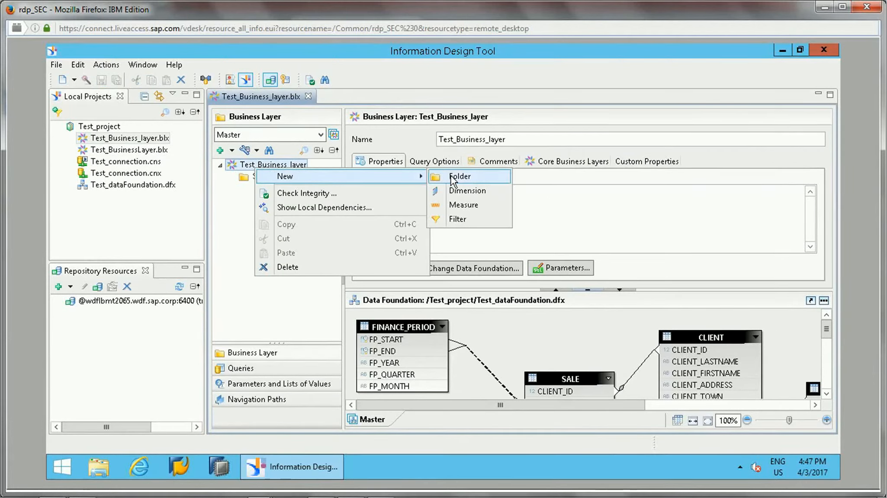
{"action": "left_click", "coordinate": [451, 176]}
{"action": "type", "text": "Client"}
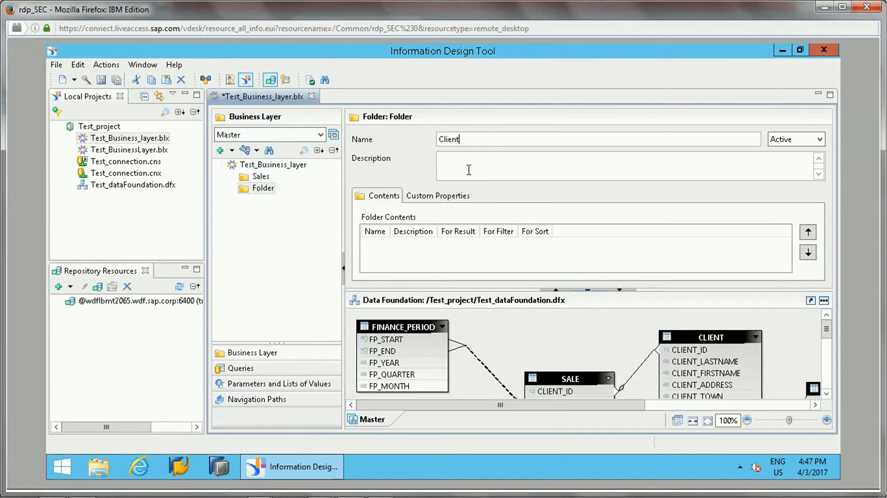
{"action": "left_click", "coordinate": [673, 167]}
{"action": "left_click", "coordinate": [259, 188]}
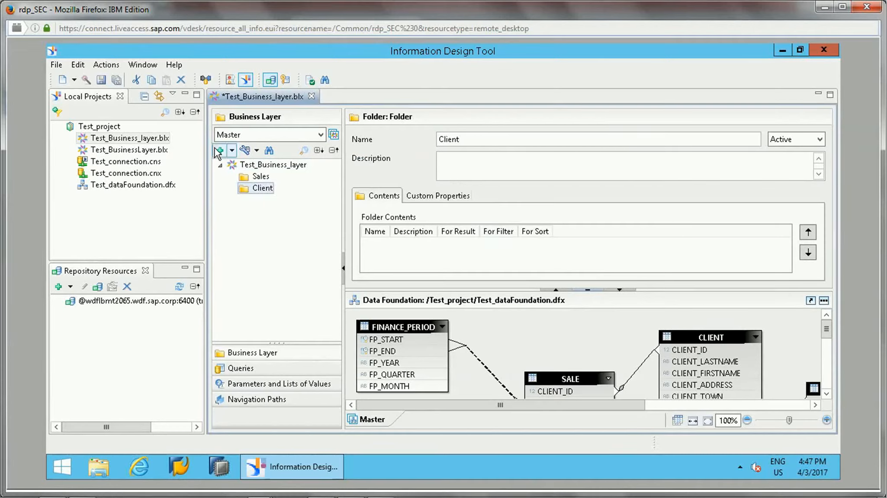
{"action": "left_click", "coordinate": [100, 80]}
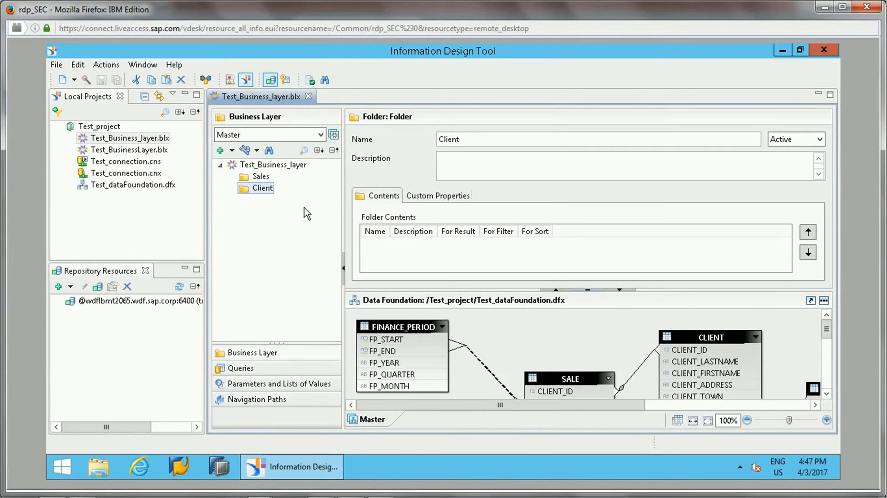
Add the SALE_DATE column of the SALE table to the Sales folder as a dimension and display its properties
{"action": "left_click", "coordinate": [261, 177]}
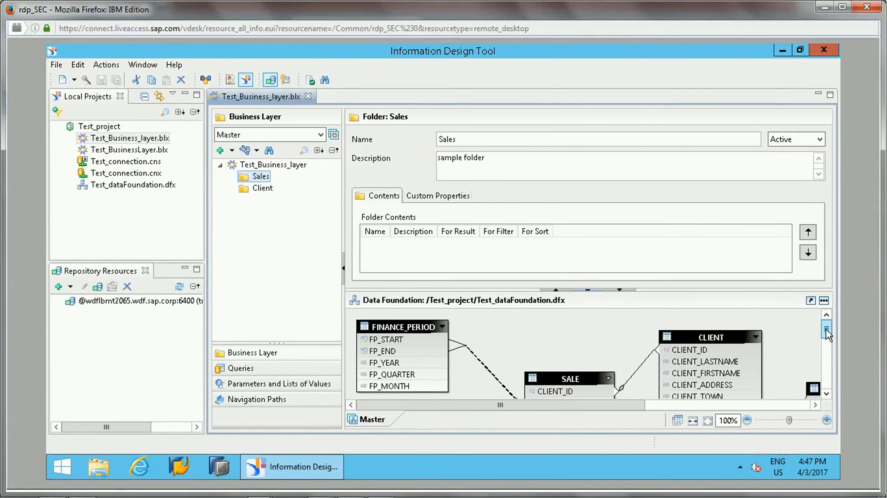
{"action": "left_click_drag", "start_coordinate": [825, 330], "coordinate": [827, 340]}
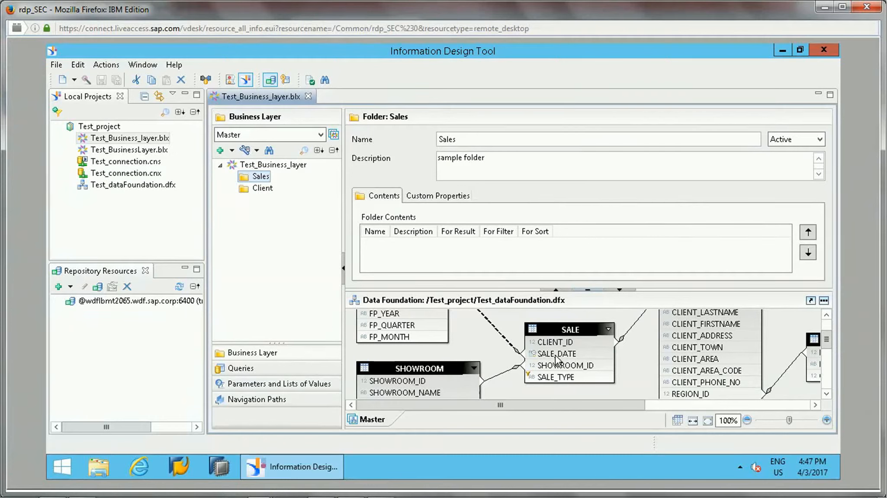
{"action": "left_click_drag", "start_coordinate": [546, 355], "coordinate": [262, 181]}
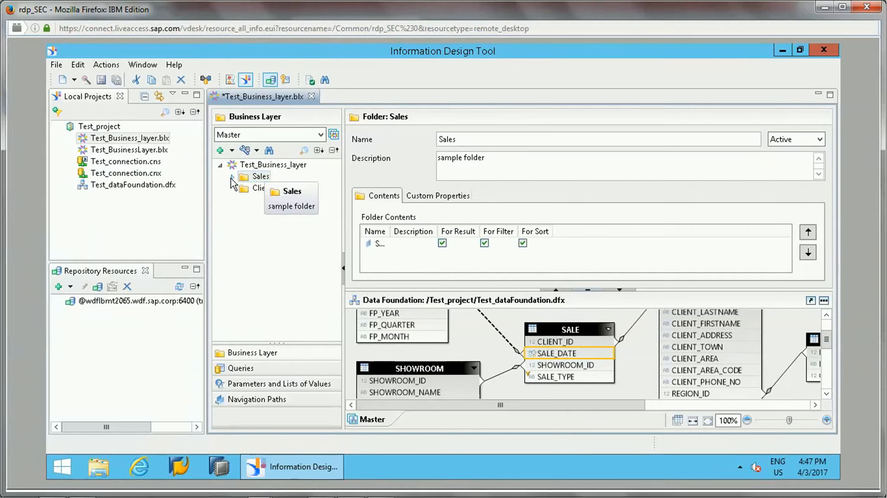
{"action": "left_click", "coordinate": [232, 177]}
{"action": "left_click", "coordinate": [279, 188]}
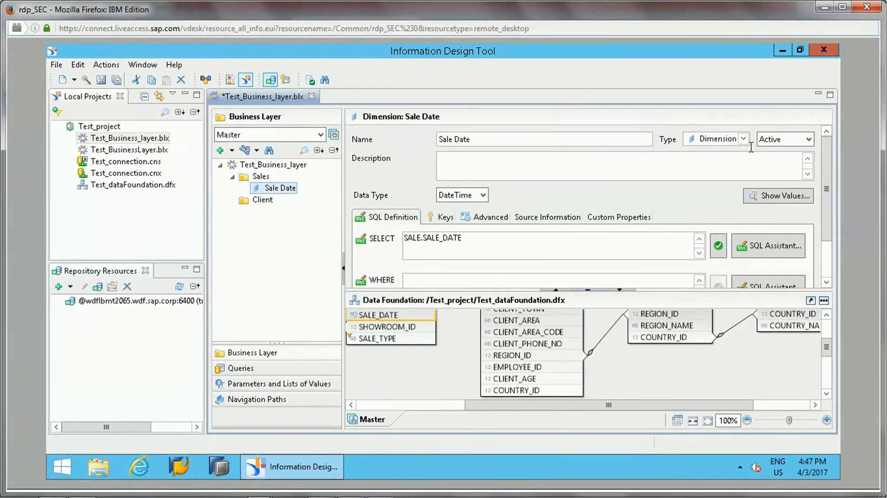
Create a new dimension named "Invoice ID" in the Sales folder
{"action": "right_click", "coordinate": [261, 178]}
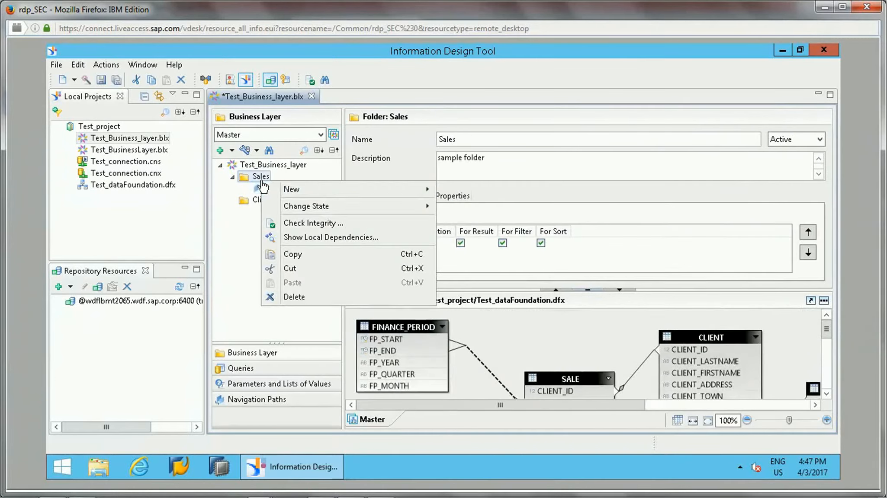
{"action": "mouse_move", "coordinate": [411, 193]}
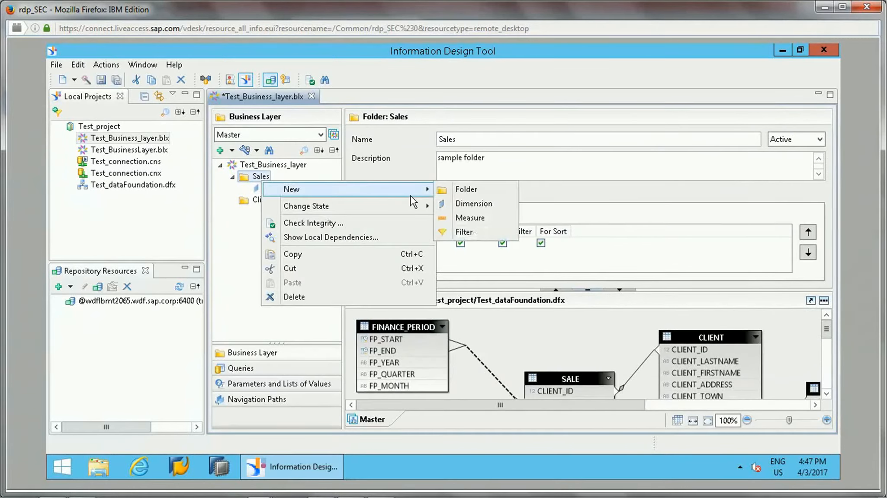
{"action": "left_click", "coordinate": [481, 205]}
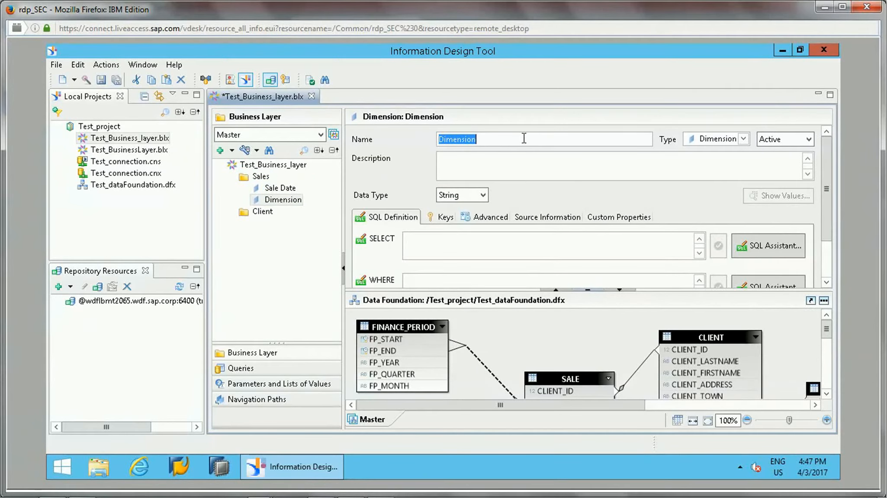
{"action": "type", "text": "Sale"}
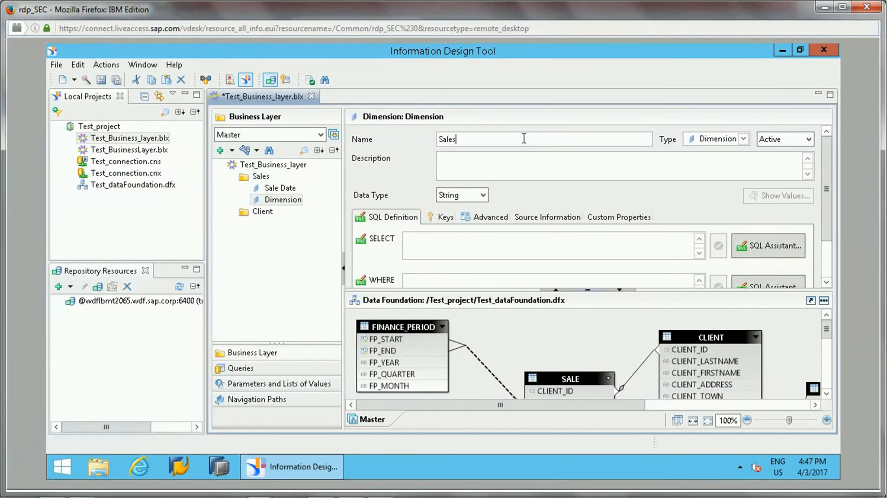
{"action": "key", "text": "ctrl+a"}
{"action": "key", "text": "BackSpace"}
{"action": "type", "text": "Invoice ID"}
{"action": "key", "text": "Tab"}
Review the type and data type options of Invoice ID, choosing Dimension as type and String as data type
{"action": "left_click", "coordinate": [741, 139]}
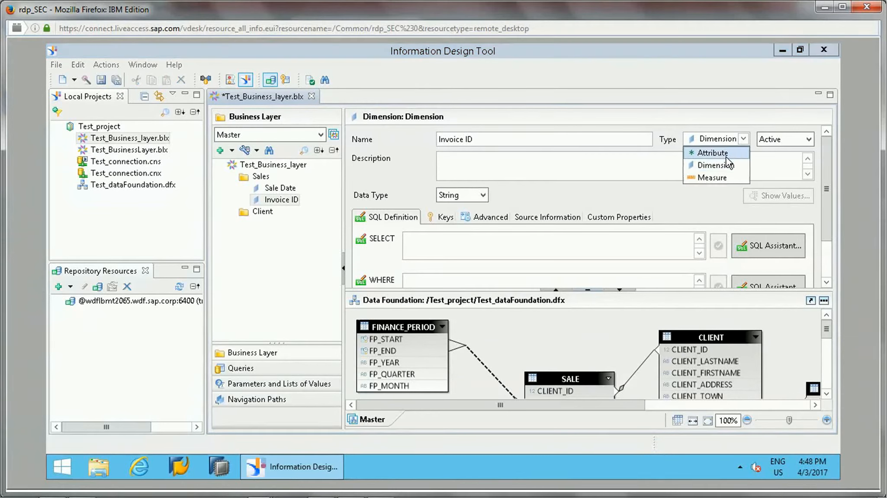
{"action": "left_click", "coordinate": [711, 163]}
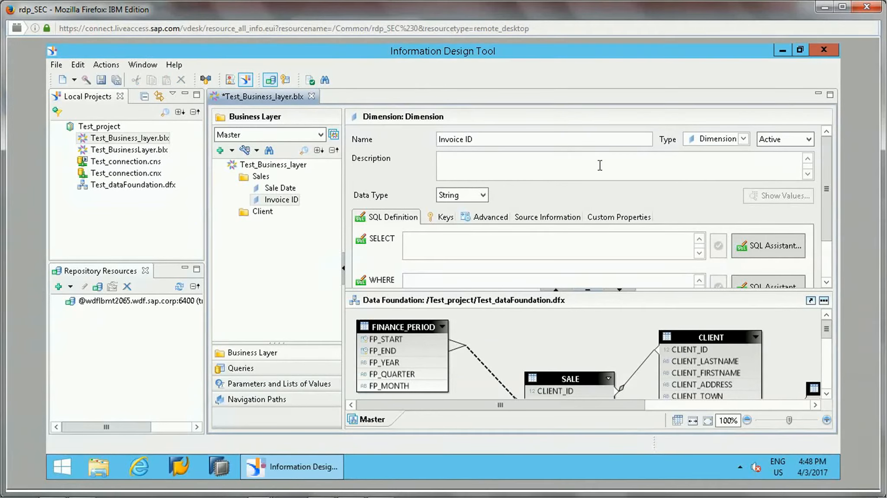
{"action": "left_click", "coordinate": [482, 196]}
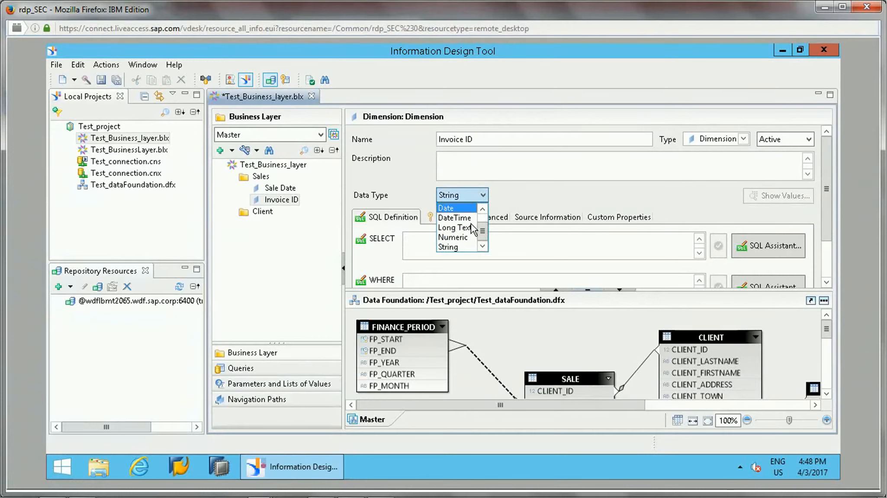
{"action": "left_click_drag", "start_coordinate": [484, 227], "coordinate": [484, 247]}
{"action": "left_click", "coordinate": [458, 246]}
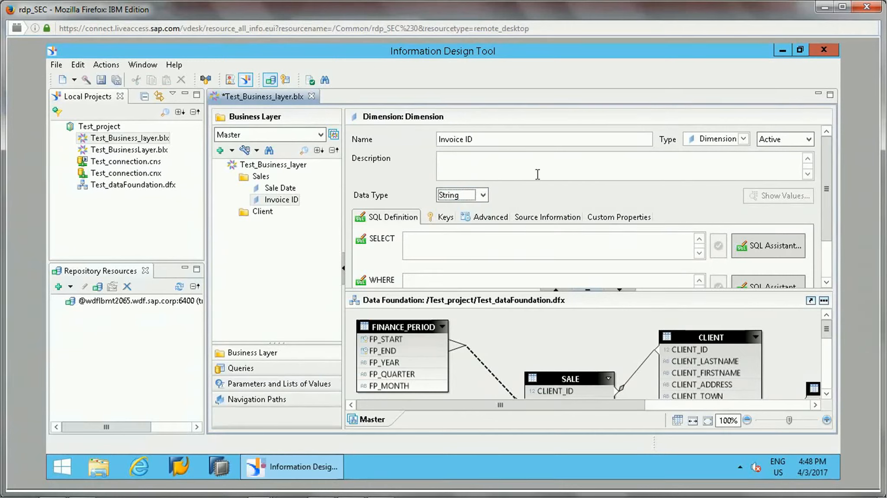
{"action": "left_click", "coordinate": [453, 244]}
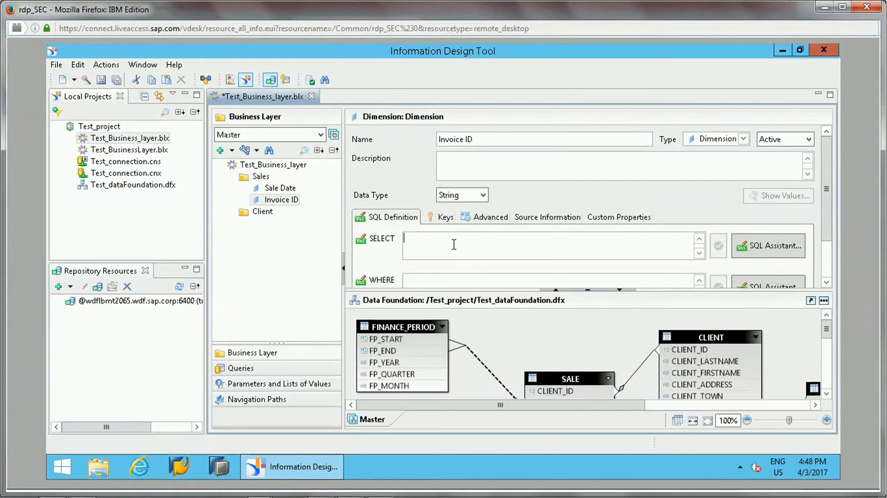
{"action": "left_click", "coordinate": [776, 245]}
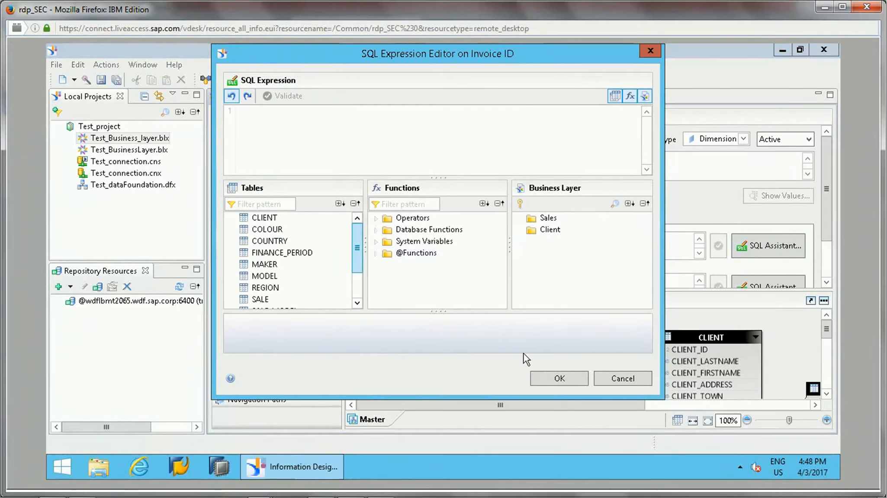
{"action": "left_click", "coordinate": [641, 383]}
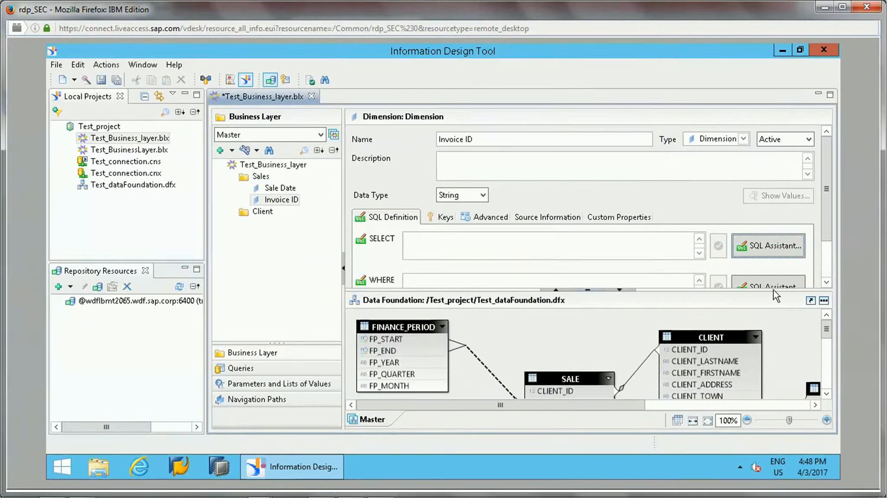
{"action": "left_click", "coordinate": [579, 245]}
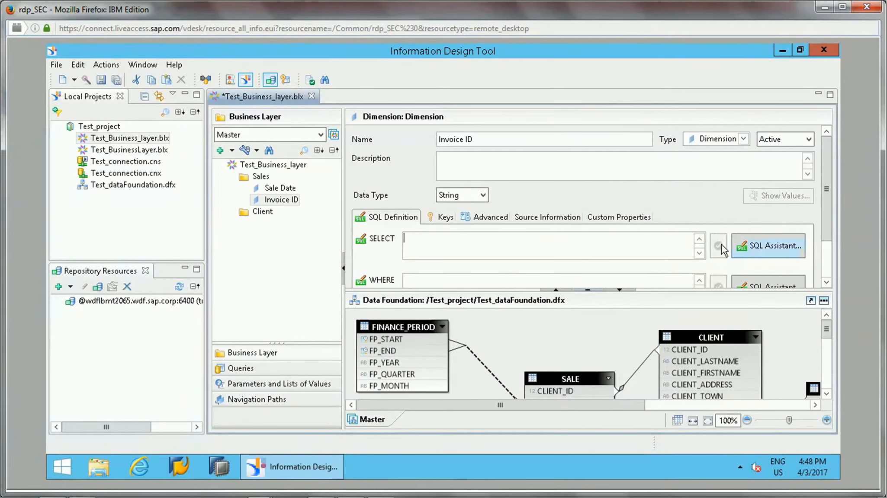
Define the SELECT expression of Invoice ID as SALE.SALE_ID with the SQL Assistant, validating it before applying
{"action": "left_click", "coordinate": [738, 247]}
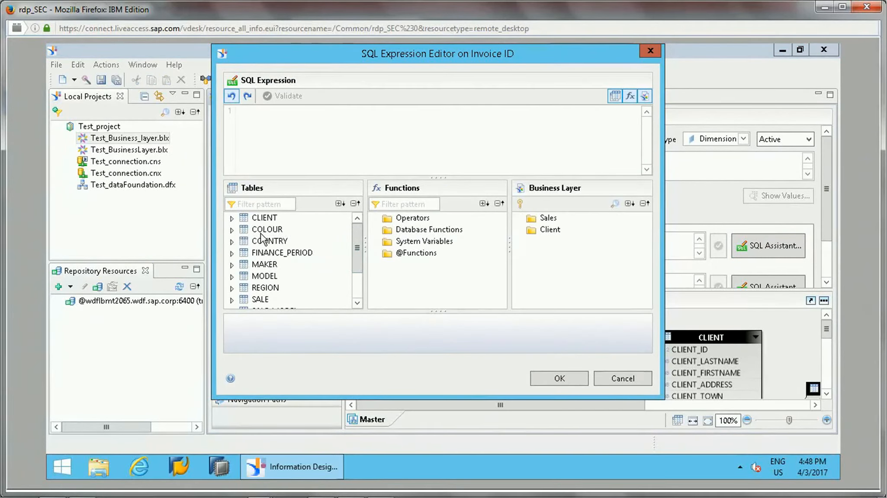
{"action": "left_click_drag", "start_coordinate": [359, 260], "coordinate": [359, 284]}
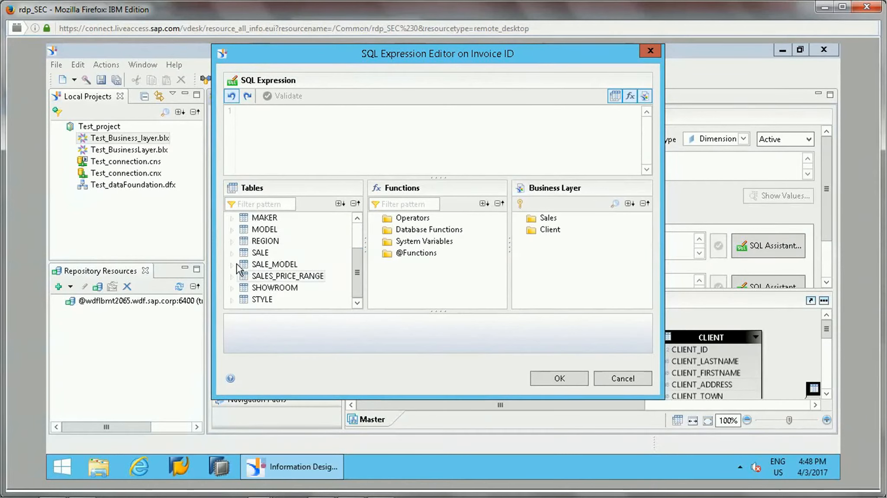
{"action": "left_click", "coordinate": [232, 253]}
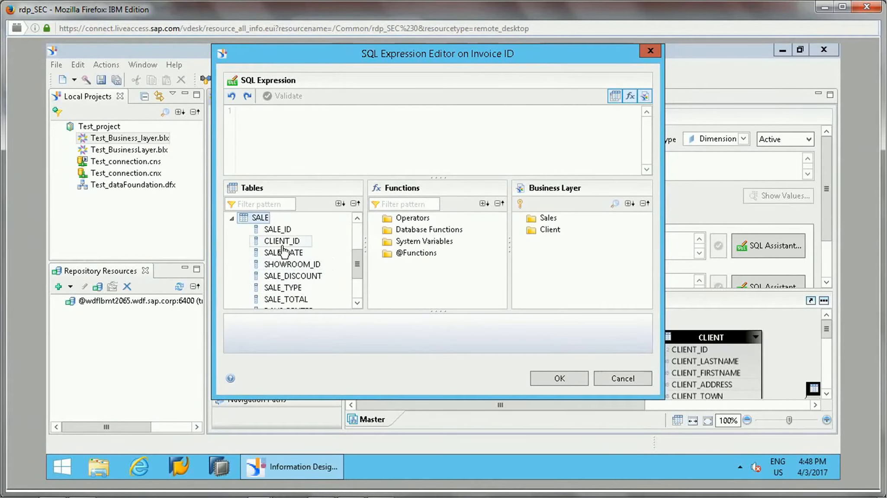
{"action": "left_click", "coordinate": [279, 232]}
{"action": "double_click", "coordinate": [279, 232]}
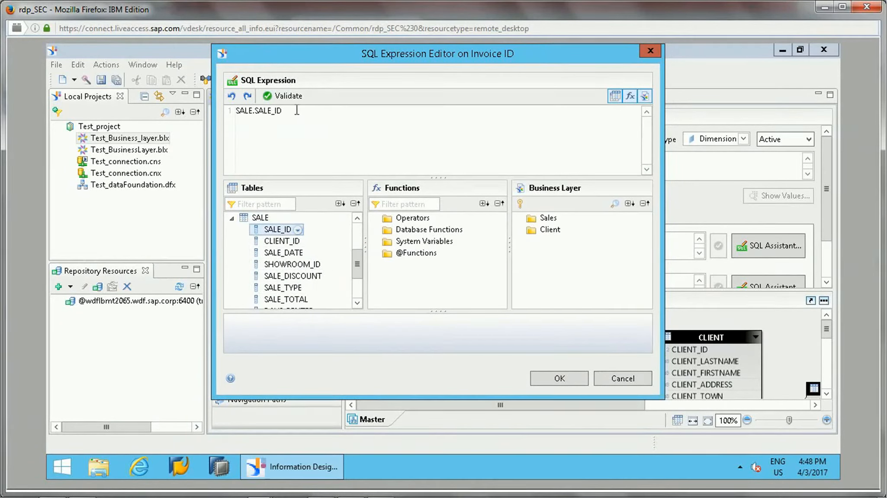
{"action": "left_click", "coordinate": [285, 95]}
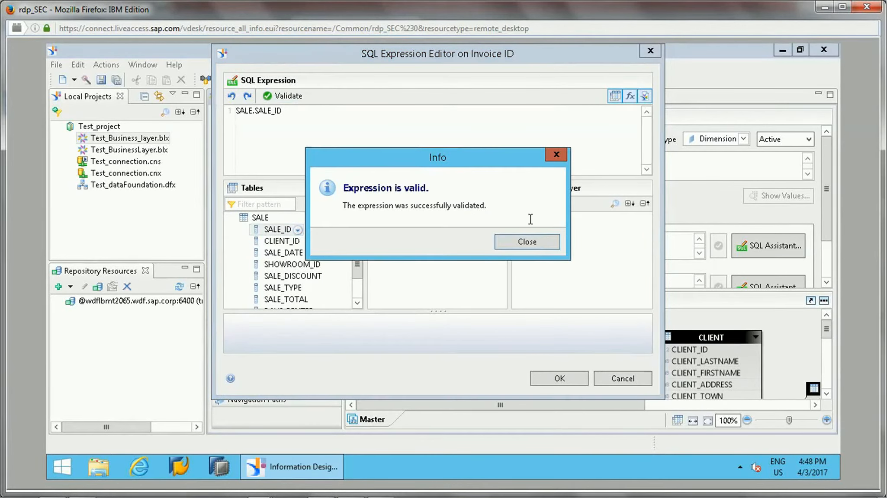
{"action": "left_click", "coordinate": [532, 241]}
{"action": "left_click", "coordinate": [560, 379]}
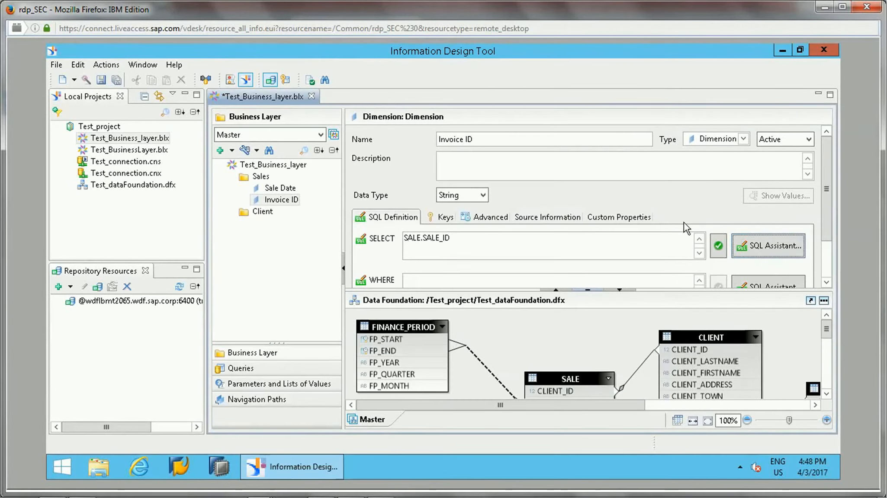
{"action": "left_click_drag", "start_coordinate": [828, 220], "coordinate": [830, 248]}
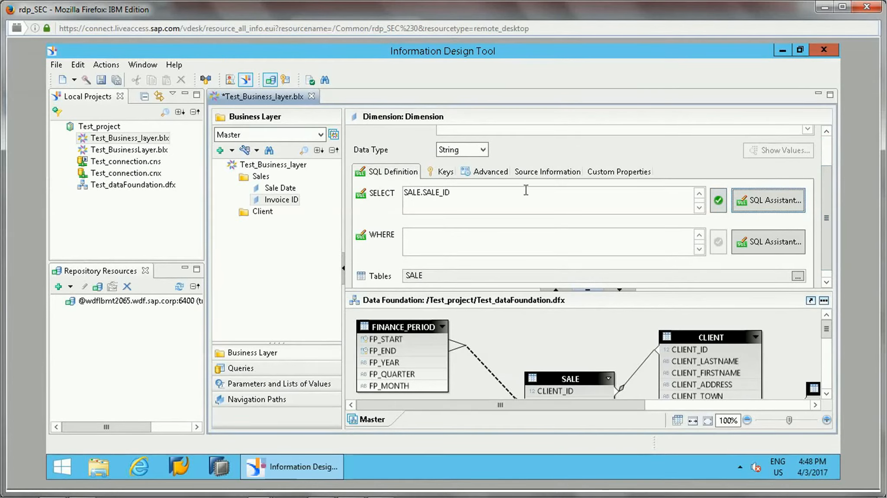
Review the keys and advanced settings of Invoice ID, including the available access levels, leaving the access level at Public
{"action": "left_click", "coordinate": [451, 175]}
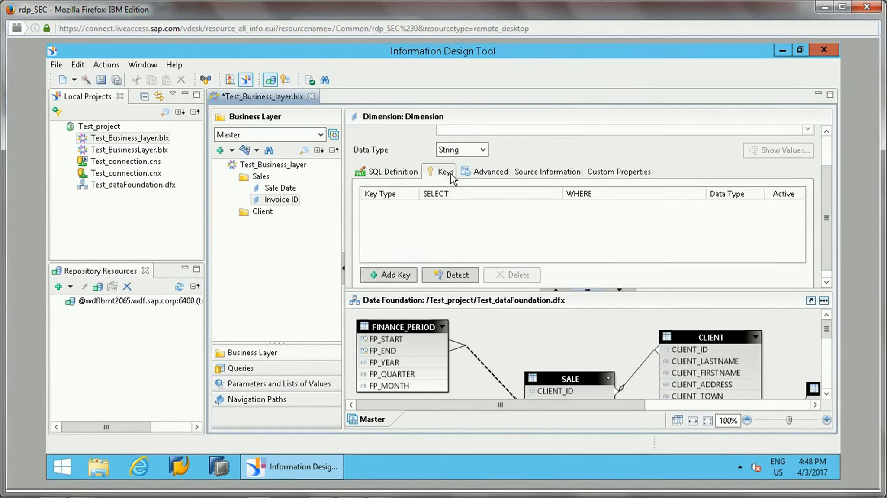
{"action": "left_click", "coordinate": [387, 173]}
{"action": "left_click", "coordinate": [480, 174]}
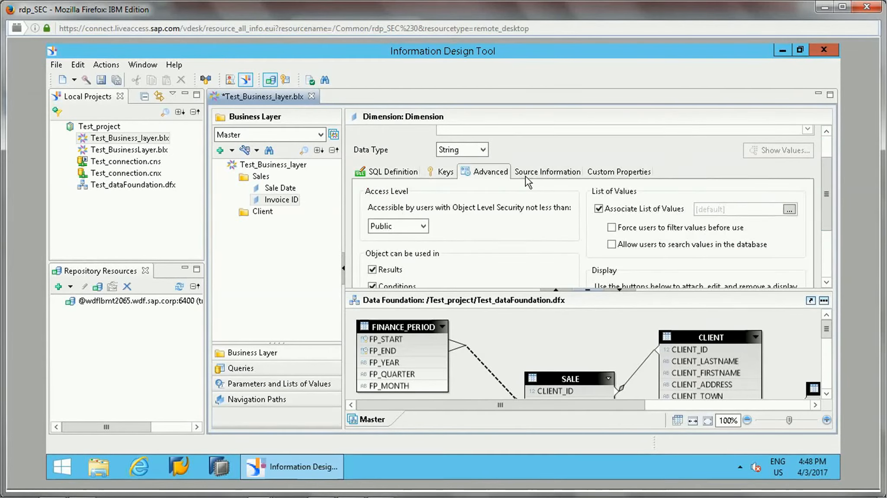
{"action": "left_click", "coordinate": [423, 221]}
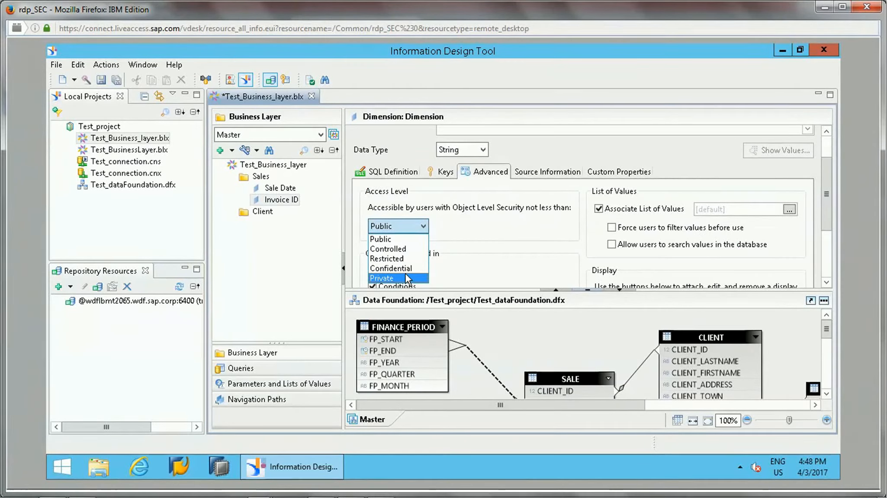
{"action": "left_click", "coordinate": [466, 230]}
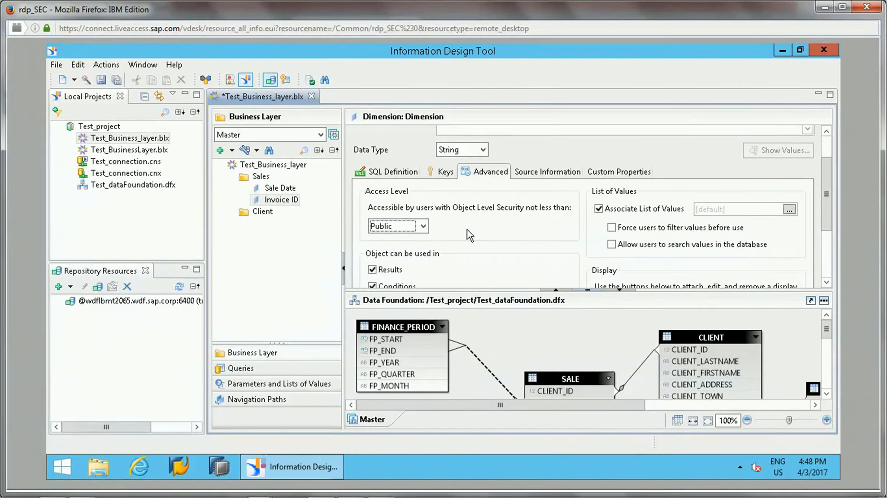
{"action": "left_click", "coordinate": [424, 227]}
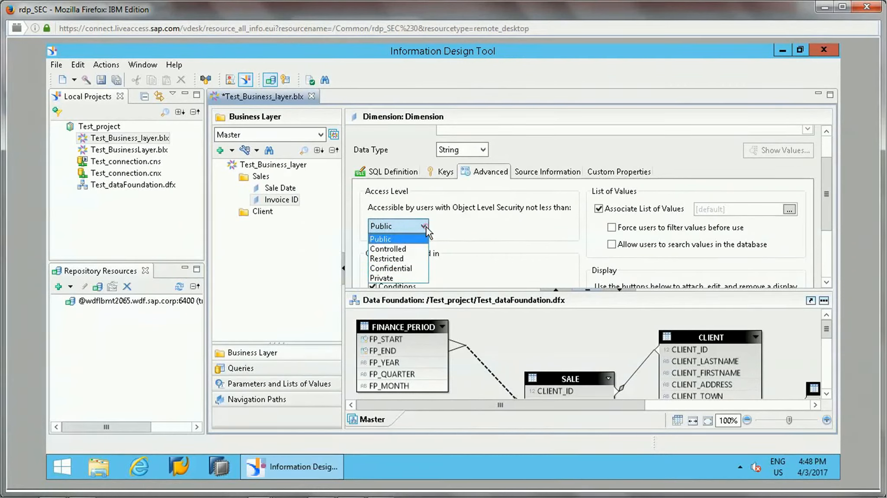
{"action": "left_click", "coordinate": [426, 227]}
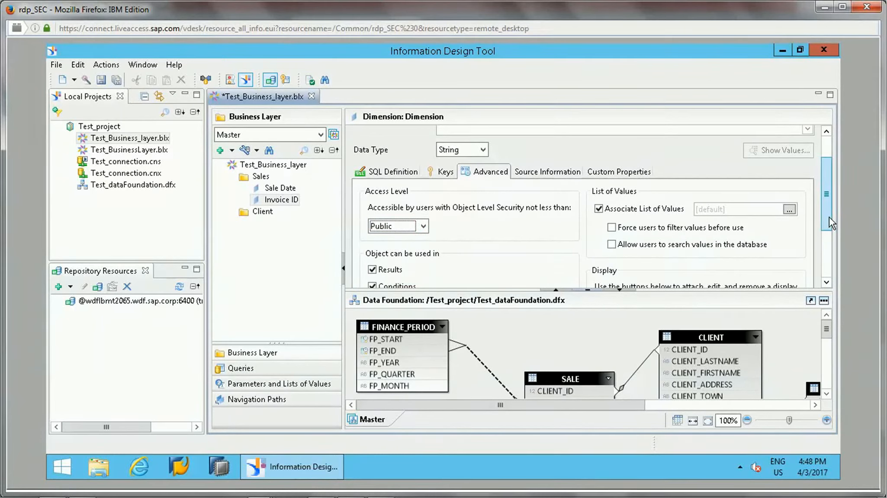
Review the display format options for Invoice ID, from data formats to alignment, border, shading and font, without applying a format
{"action": "left_click_drag", "start_coordinate": [829, 217], "coordinate": [833, 248]}
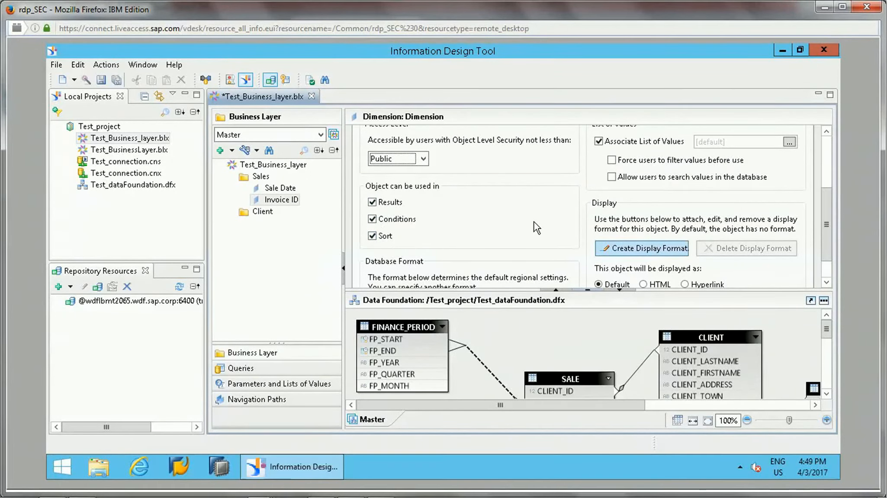
{"action": "left_click", "coordinate": [655, 251]}
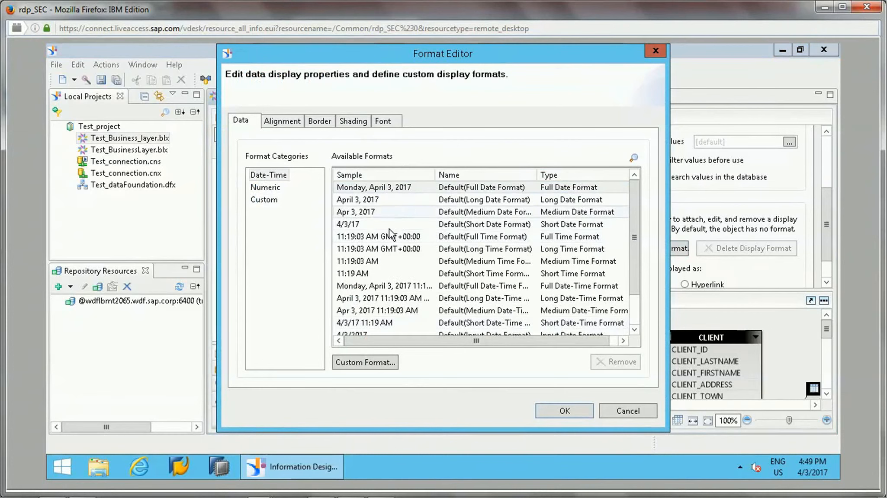
{"action": "scroll", "coordinate": [642, 299], "scroll_direction": "down", "scroll_amount": 1}
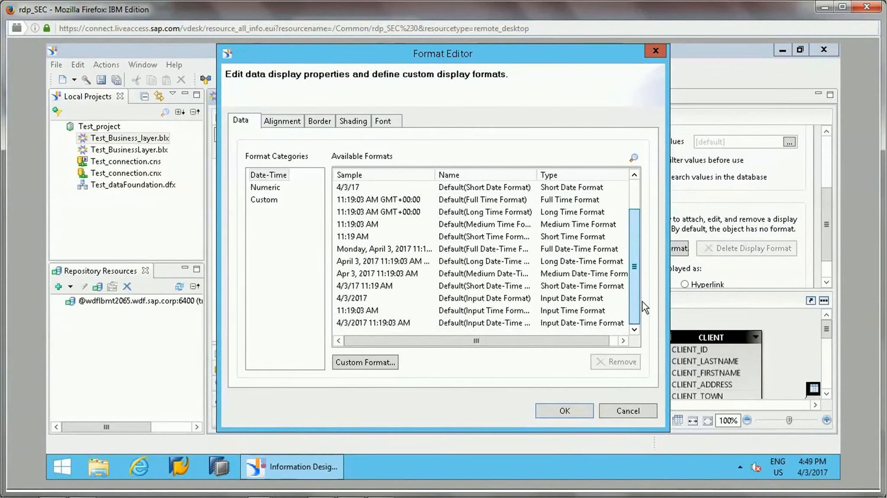
{"action": "left_click", "coordinate": [284, 123]}
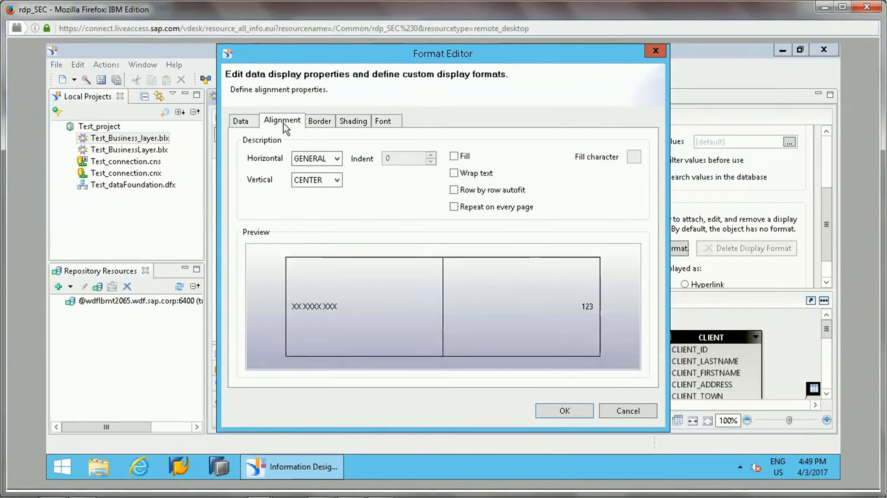
{"action": "left_click", "coordinate": [327, 120]}
{"action": "left_click", "coordinate": [353, 121]}
{"action": "left_click", "coordinate": [385, 121]}
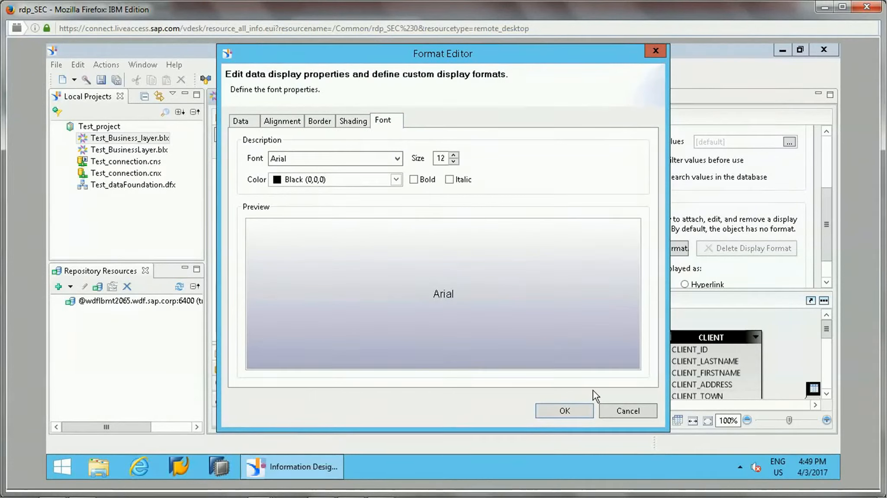
{"action": "left_click", "coordinate": [622, 409]}
Review the remaining display settings, source information and custom properties of Invoice ID, and save the business layer
{"action": "left_click_drag", "start_coordinate": [828, 260], "coordinate": [830, 281]}
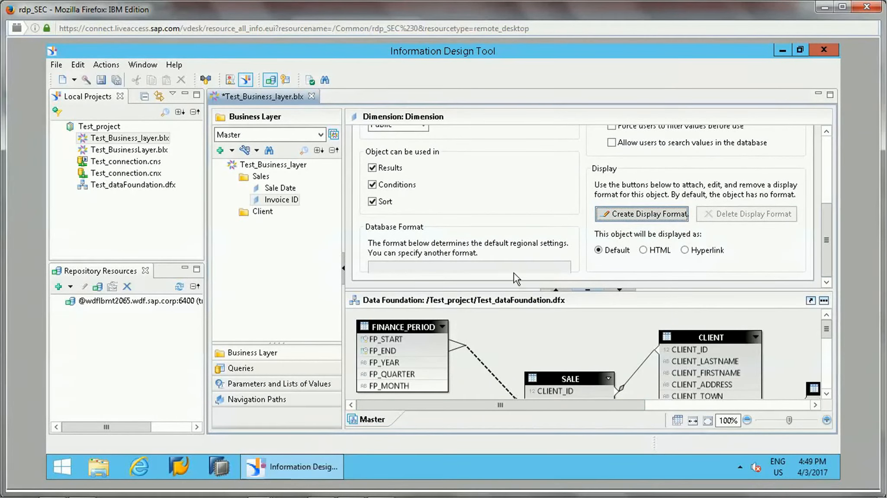
{"action": "left_click_drag", "start_coordinate": [829, 253], "coordinate": [811, 193]}
{"action": "left_click", "coordinate": [542, 213]}
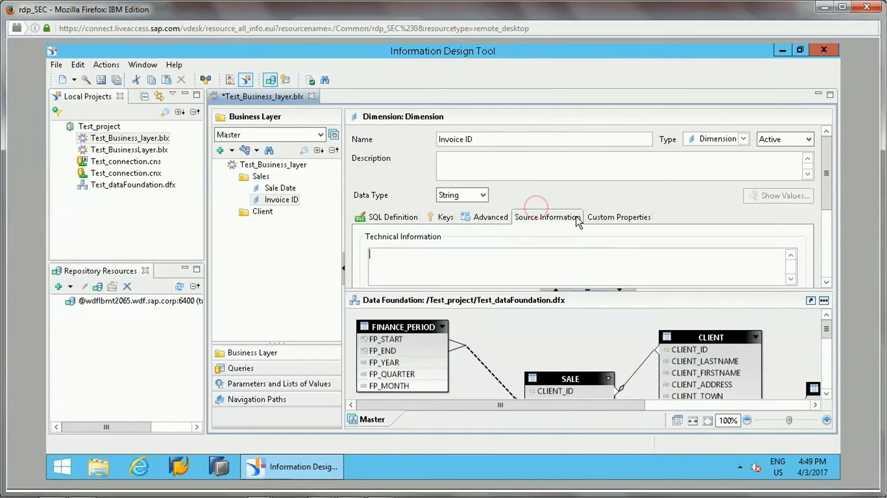
{"action": "left_click", "coordinate": [622, 216]}
{"action": "left_click", "coordinate": [547, 217]}
{"action": "left_click", "coordinate": [102, 80]}
{"action": "left_click", "coordinate": [271, 241]}
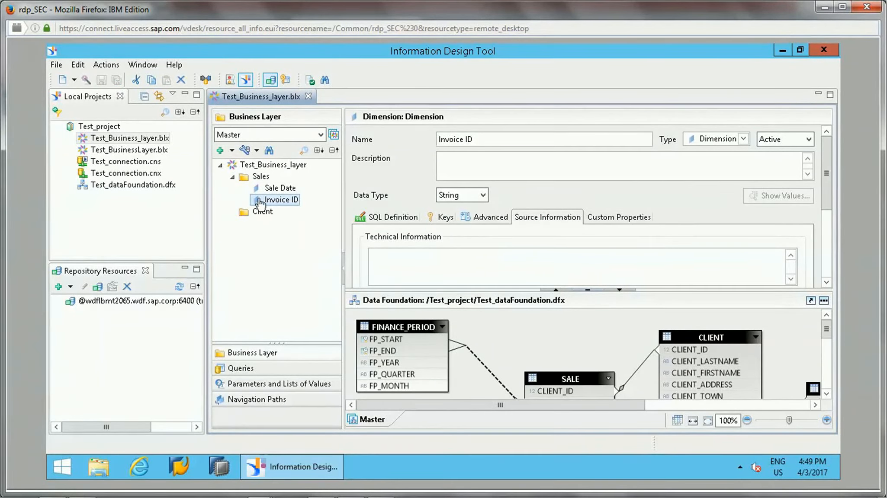
Create a new folder named "subFolder" inside the Sales folder
{"action": "right_click", "coordinate": [259, 178]}
{"action": "mouse_move", "coordinate": [415, 187]}
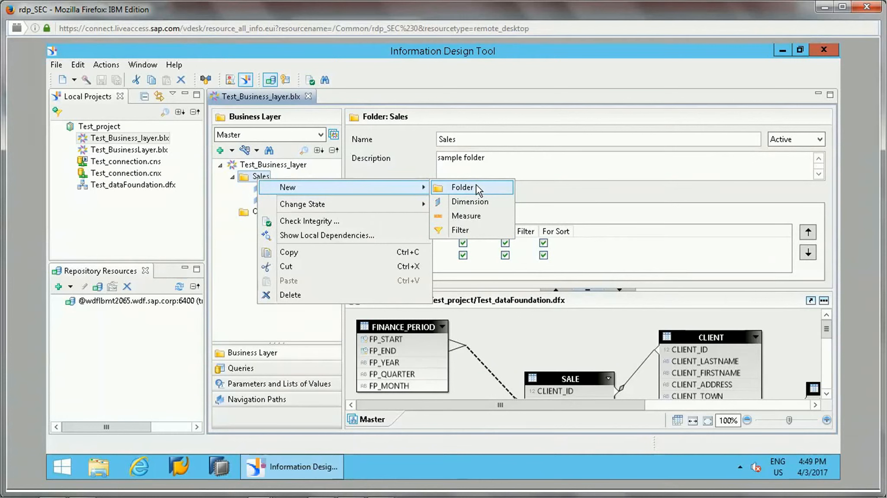
{"action": "left_click", "coordinate": [476, 187]}
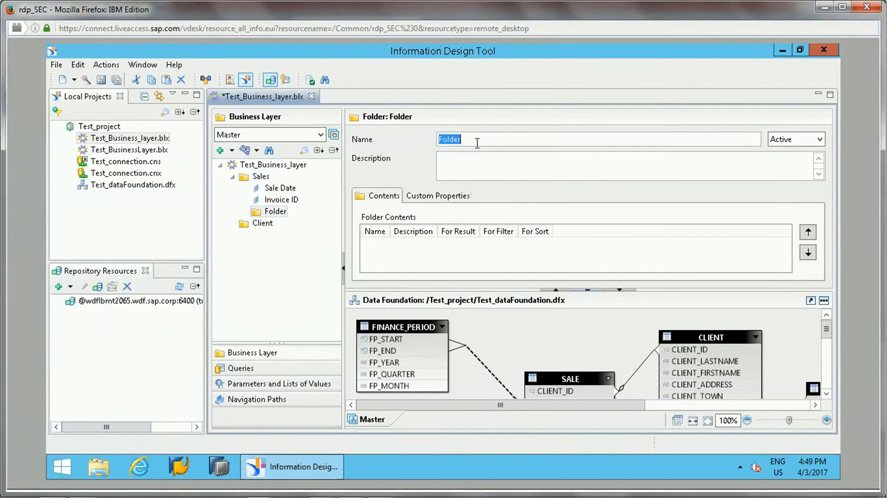
{"action": "type", "text": "subFo"}
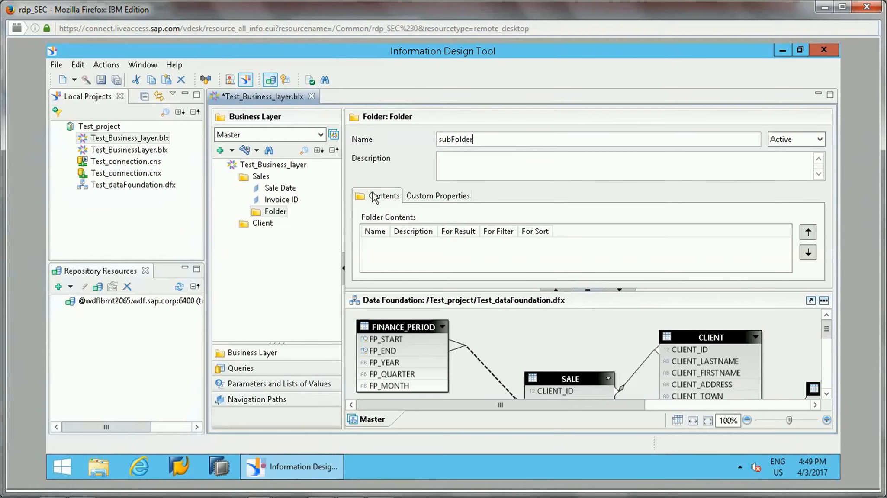
{"action": "key", "text": "Tab"}
{"action": "left_click", "coordinate": [279, 212]}
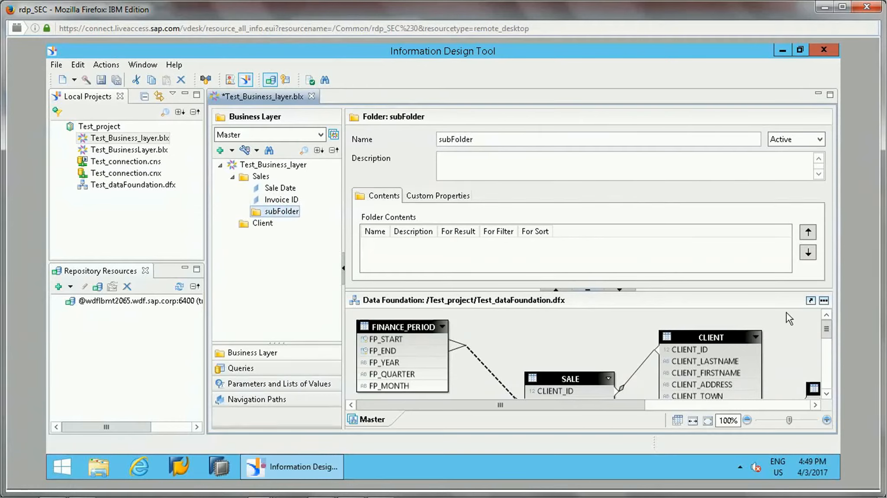
Add the MODEL_PRICE column of the MODEL table to subFolder and display the new object's properties
{"action": "left_click_drag", "start_coordinate": [826, 334], "coordinate": [830, 371]}
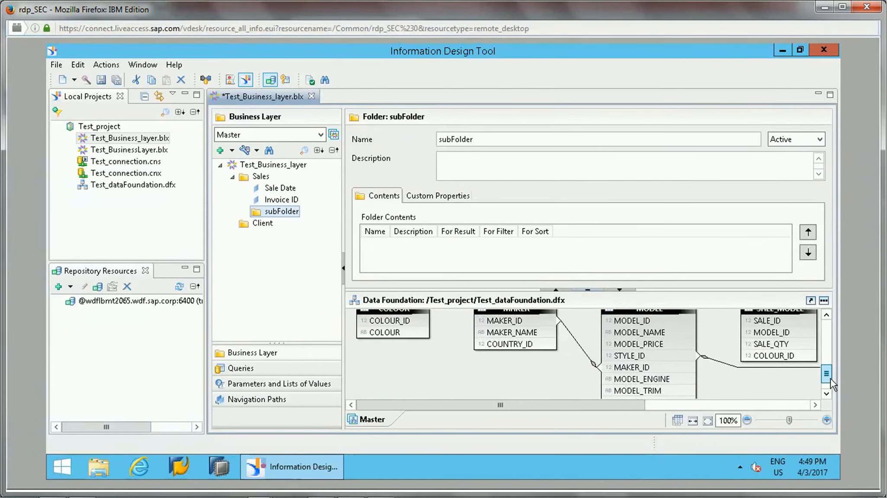
{"action": "left_click_drag", "start_coordinate": [830, 379], "coordinate": [830, 380]}
{"action": "left_click_drag", "start_coordinate": [648, 341], "coordinate": [279, 216]}
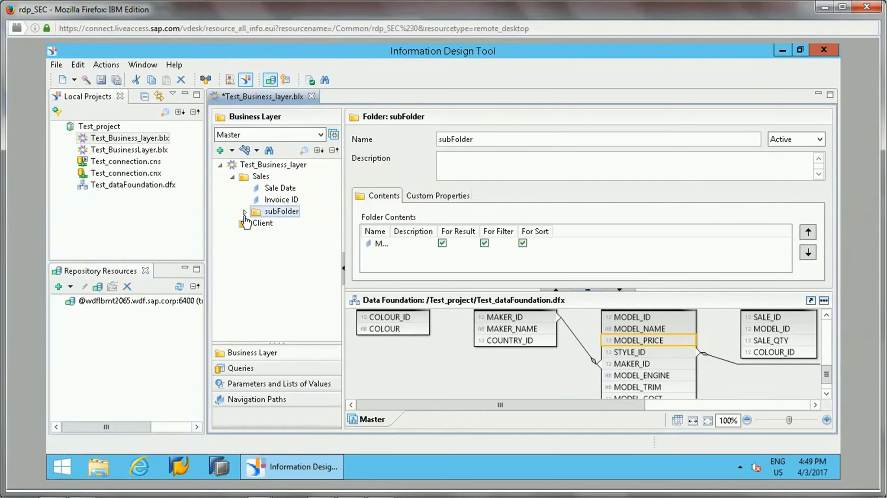
{"action": "left_click", "coordinate": [282, 223]}
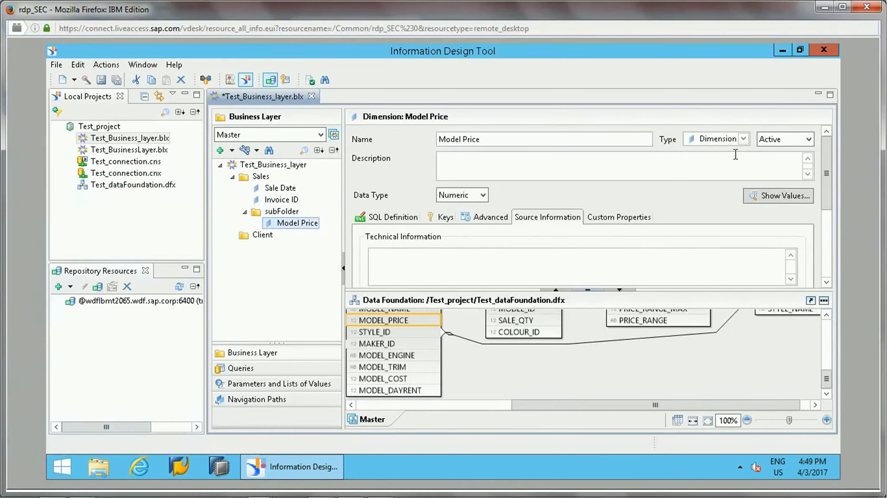
Check the SQL definition of Model Price, change its type to Measure and save the business layer
{"action": "left_click", "coordinate": [504, 264]}
{"action": "left_click", "coordinate": [386, 218]}
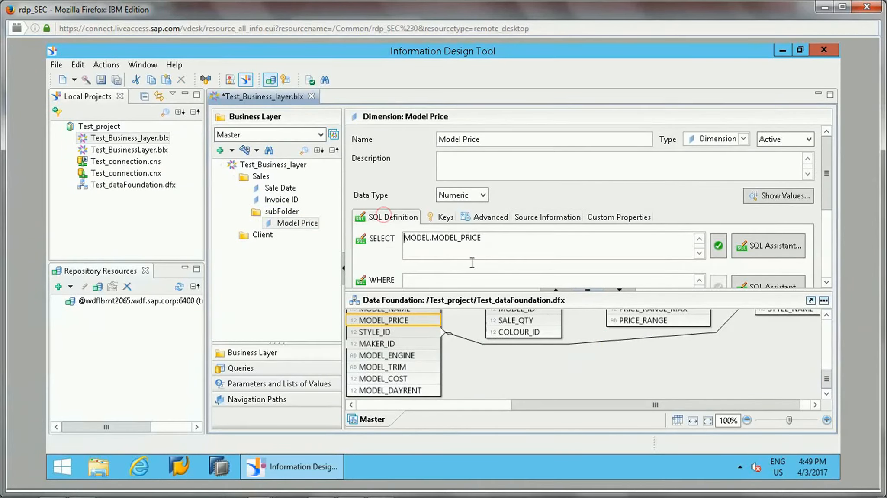
{"action": "left_click", "coordinate": [743, 138]}
{"action": "left_click", "coordinate": [716, 180]}
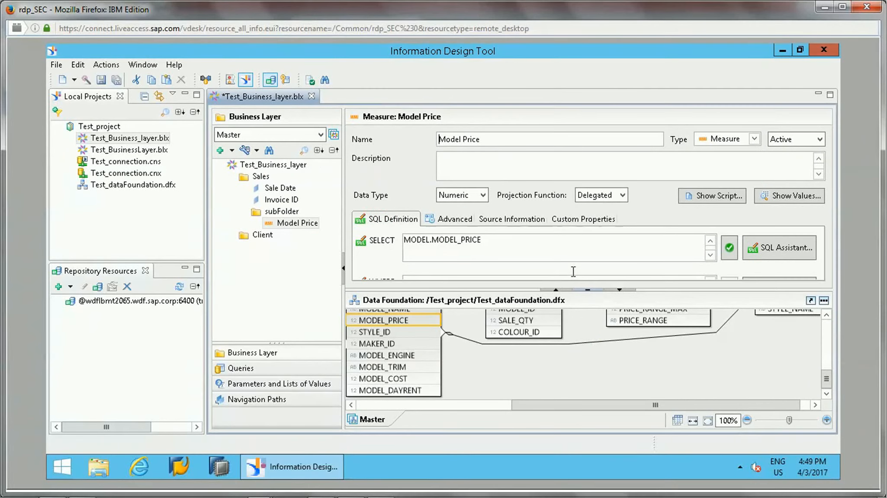
{"action": "left_click", "coordinate": [493, 249]}
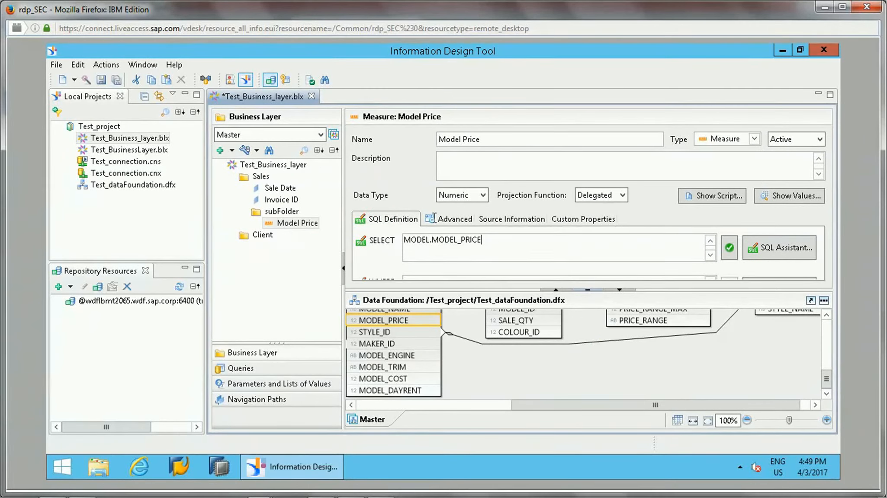
{"action": "left_click", "coordinate": [100, 80]}
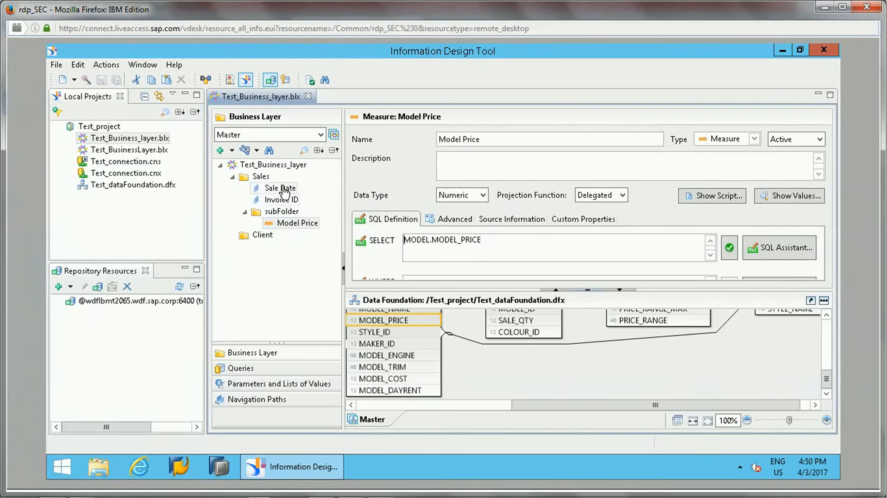
Create a new measure named "Sales_total" in the Client folder
{"action": "left_click", "coordinate": [263, 180]}
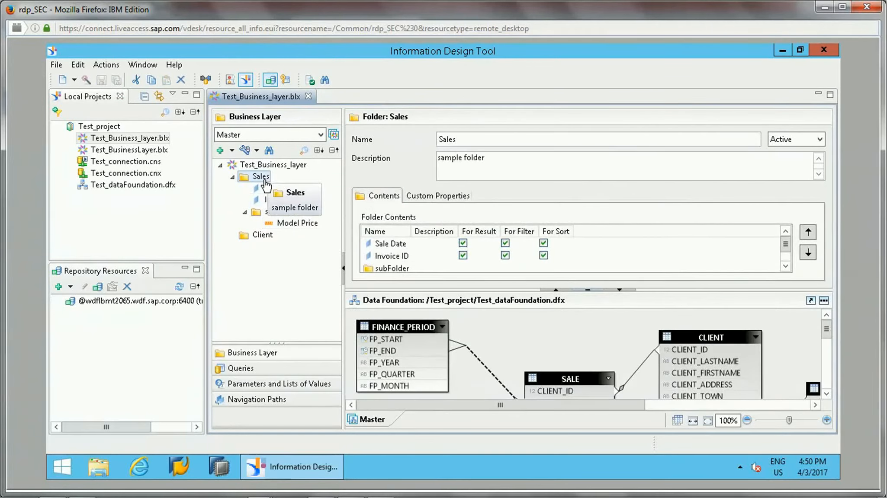
{"action": "left_click", "coordinate": [253, 235]}
{"action": "right_click", "coordinate": [251, 235]}
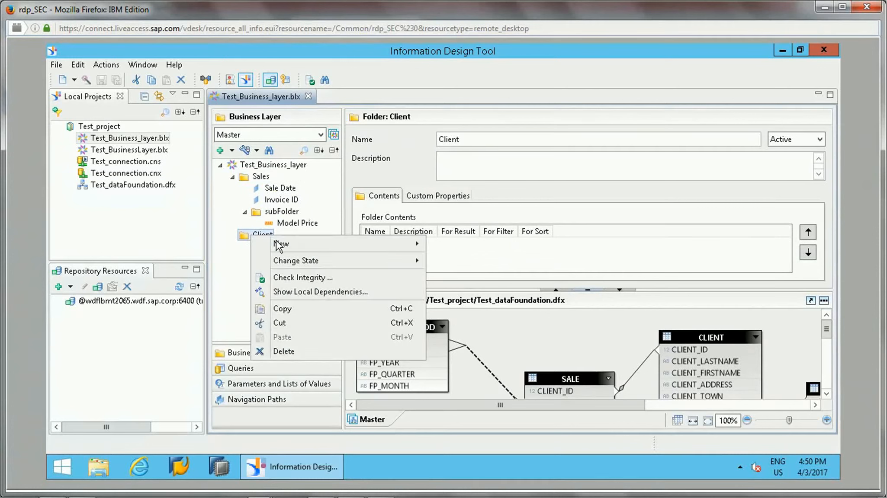
{"action": "mouse_move", "coordinate": [279, 244]}
{"action": "left_click", "coordinate": [449, 275]}
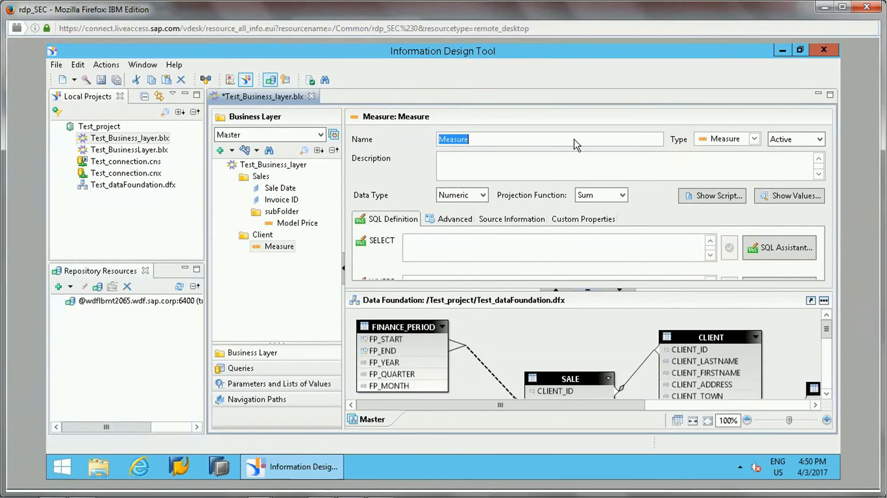
{"action": "type", "text": "Sales_"}
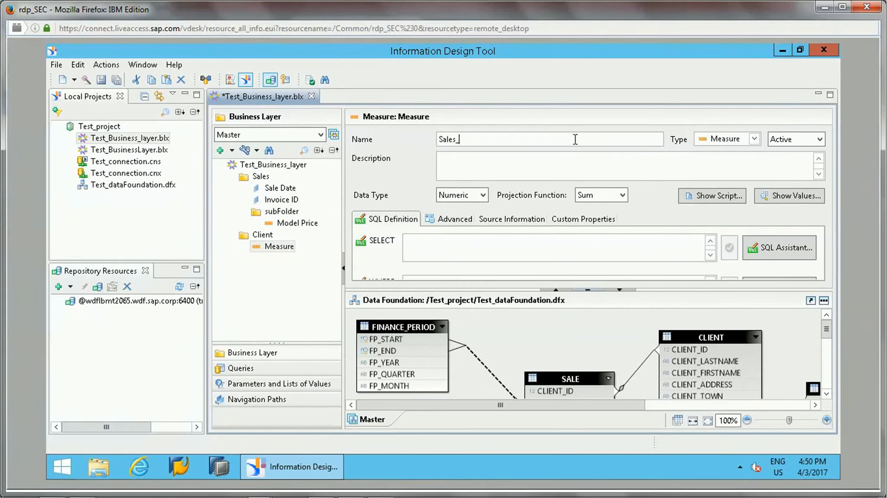
{"action": "type", "text": "total"}
{"action": "key", "text": "Tab"}
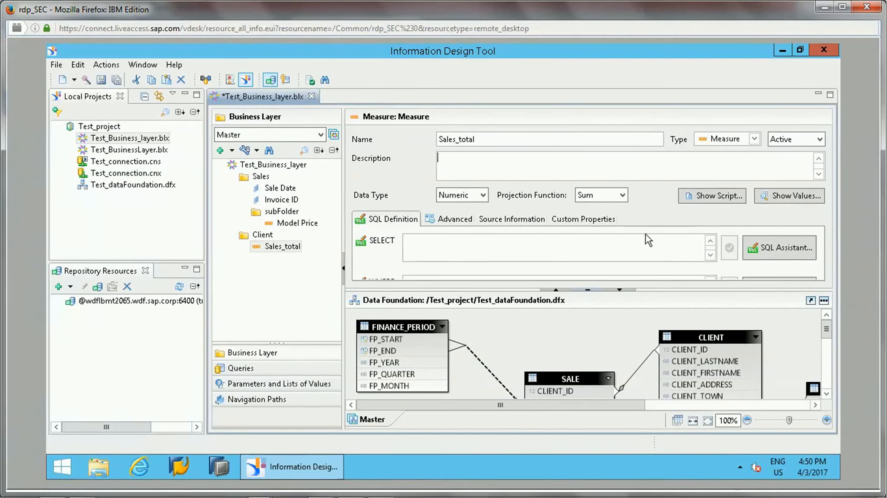
Open the SQL expression editor for the Sales_total measure's SELECT definition and begin the expression with "sum("
{"action": "left_click", "coordinate": [764, 249]}
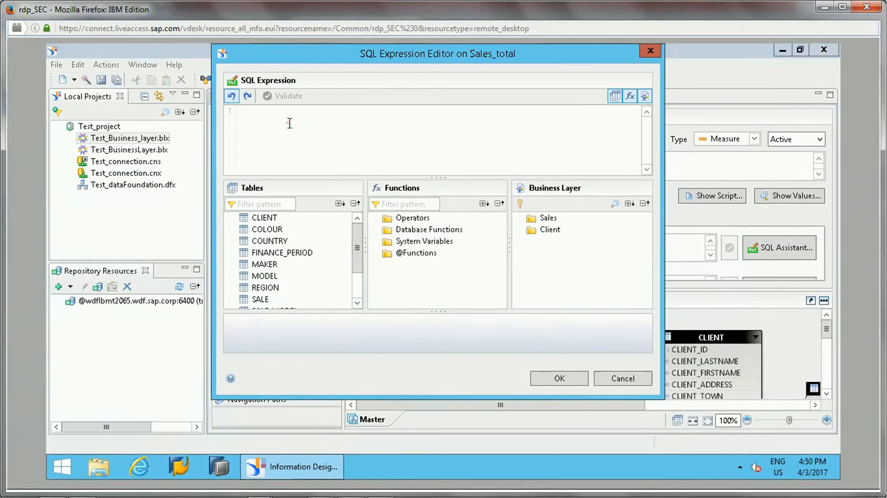
{"action": "type", "text": "=sum"}
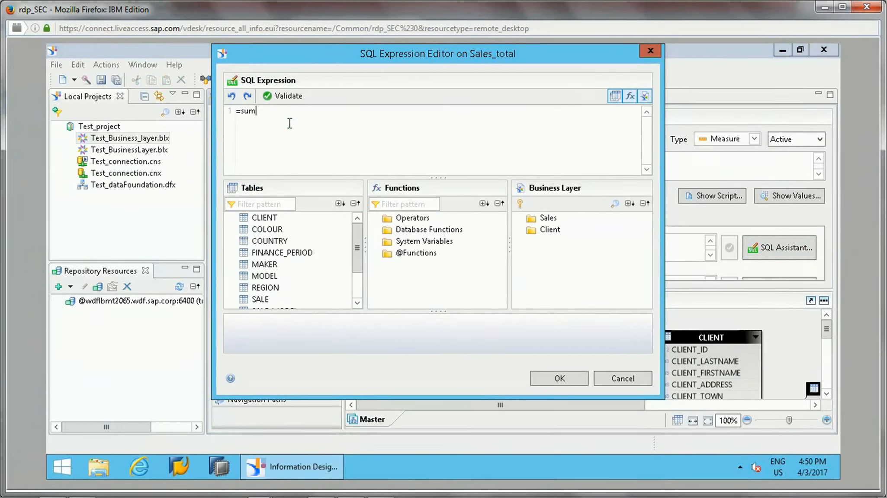
{"action": "key", "text": "BackSpace"}
{"action": "key", "text": "BackSpace"}
{"action": "key", "text": "BackSpace"}
{"action": "key", "text": "BackSpace"}
{"action": "type", "text": "sum("}
Try adding the PRICE_RANGE column of the SALES_PRICE_RANGE table to the sum expression and validate it
{"action": "left_click_drag", "start_coordinate": [357, 255], "coordinate": [358, 281]}
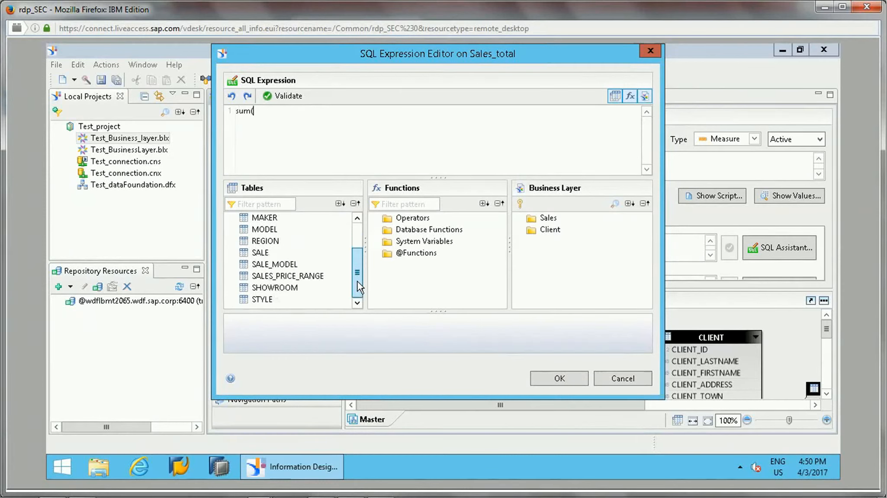
{"action": "left_click", "coordinate": [232, 277]}
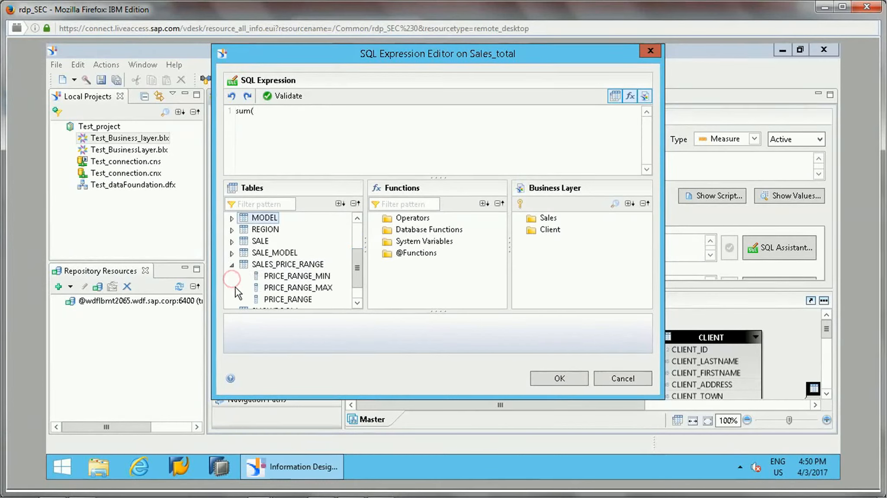
{"action": "double_click", "coordinate": [300, 304]}
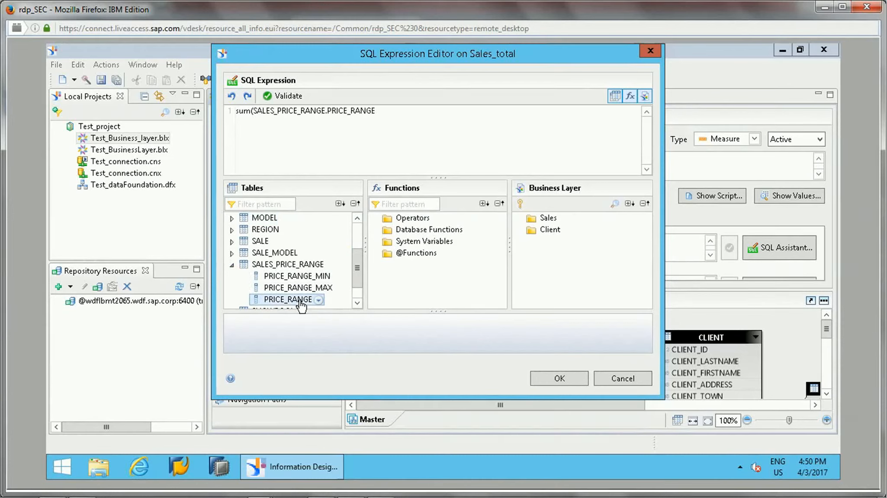
{"action": "left_click", "coordinate": [388, 109]}
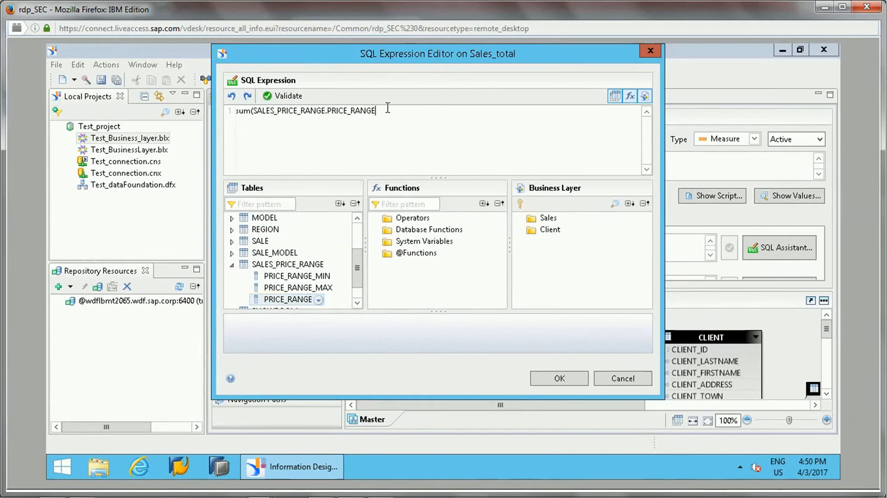
{"action": "left_click", "coordinate": [281, 96]}
{"action": "left_click", "coordinate": [596, 243]}
Remove the SALES_PRICE_RANGE.PRICE_RANGE reference from the expression, keeping only "sum("
{"action": "left_click", "coordinate": [327, 111], "text": "shift"}
{"action": "key", "text": "Delete"}
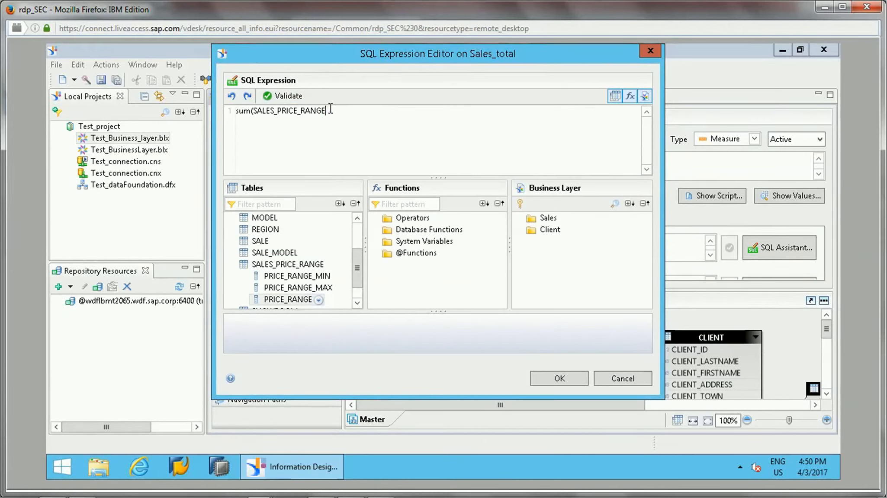
{"action": "key", "text": "BackSpace"}
{"action": "key", "text": "BackSpace"}
{"action": "key", "text": "BackSpace"}
{"action": "key", "text": "BackSpace"}
{"action": "key", "text": "BackSpace"}
{"action": "key", "text": "BackSpace"}
{"action": "key", "text": "BackSpace"}
{"action": "key", "text": "BackSpace"}
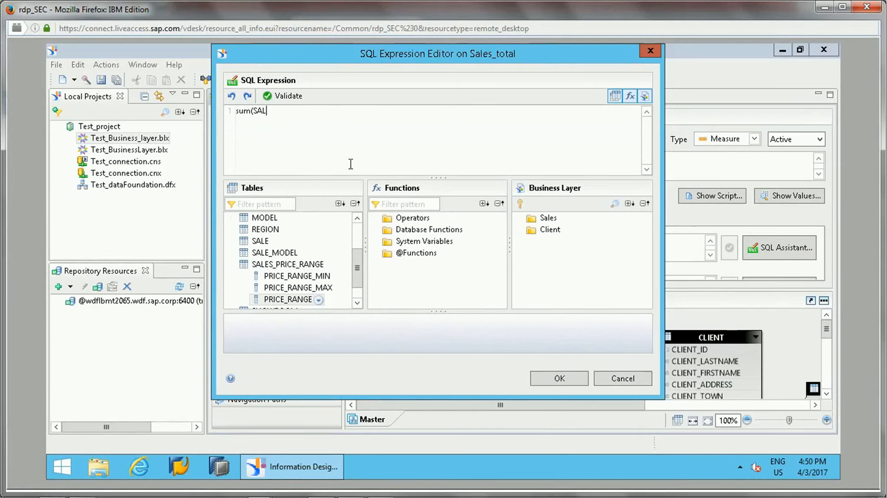
{"action": "key", "text": "BackSpace"}
{"action": "key", "text": "BackSpace"}
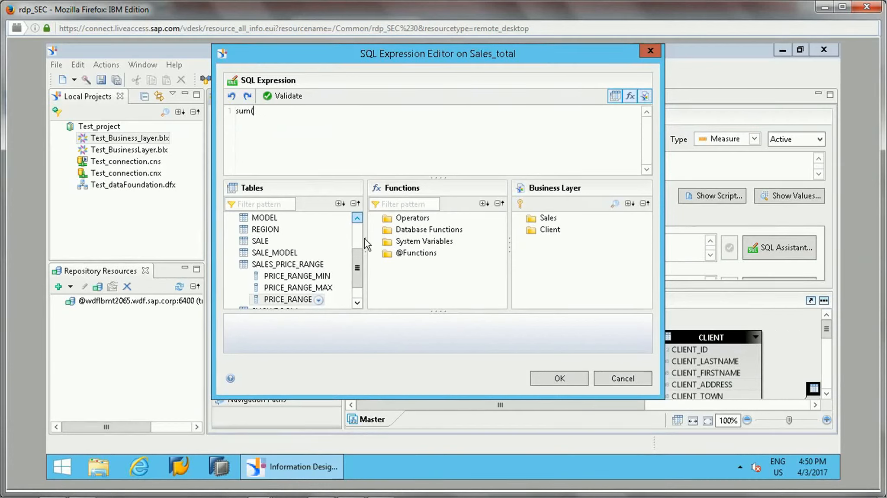
Complete the expression as sum(SALE.SALE_TOTAL) using the SALE table's column, then validate and accept it
{"action": "left_click", "coordinate": [232, 242]}
{"action": "left_click_drag", "start_coordinate": [359, 260], "coordinate": [357, 273]}
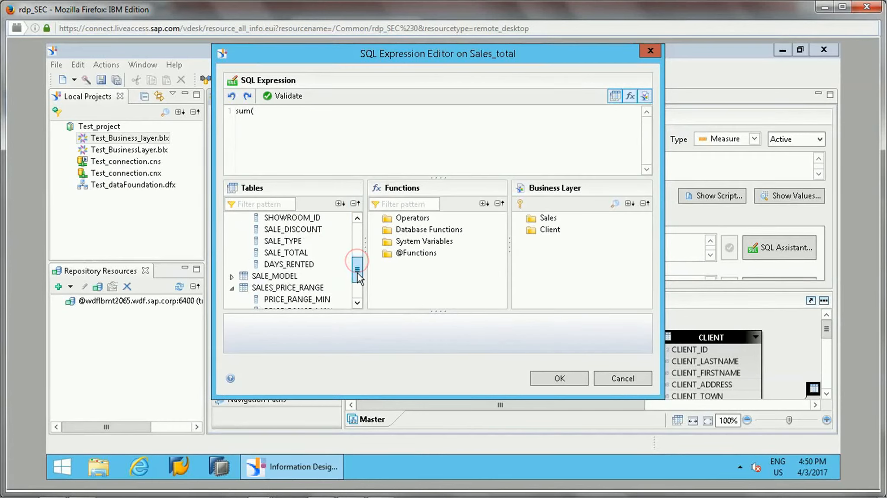
{"action": "double_click", "coordinate": [283, 254]}
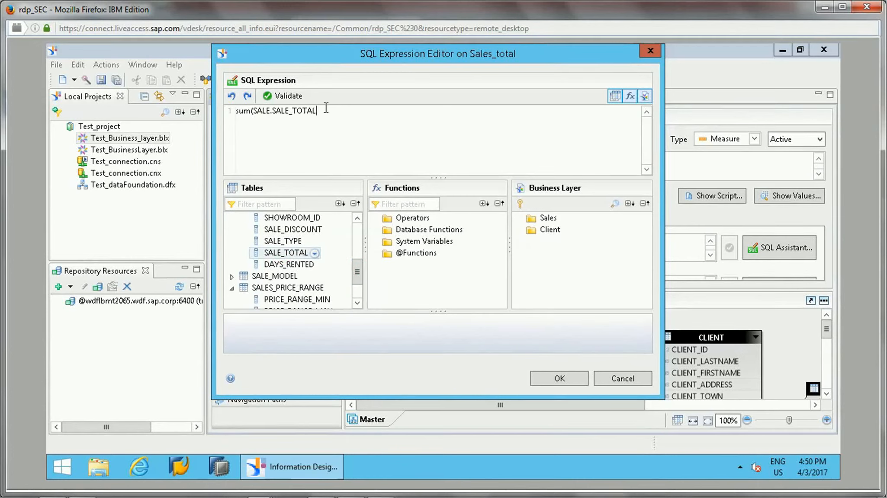
{"action": "type", "text": ")"}
{"action": "left_click", "coordinate": [286, 96]}
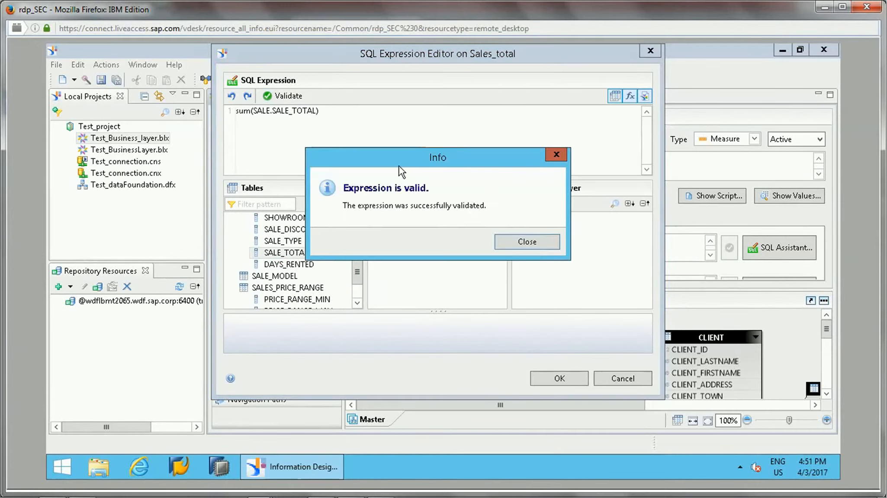
{"action": "left_click", "coordinate": [499, 241]}
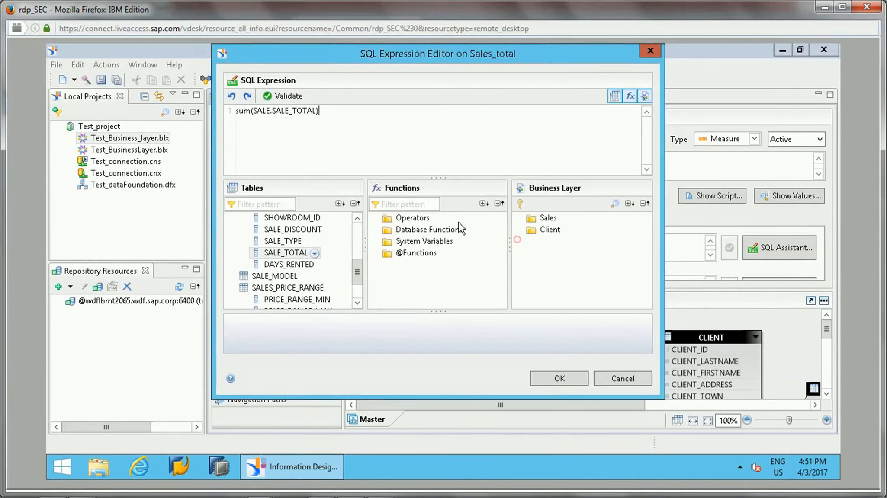
{"action": "left_click", "coordinate": [574, 384]}
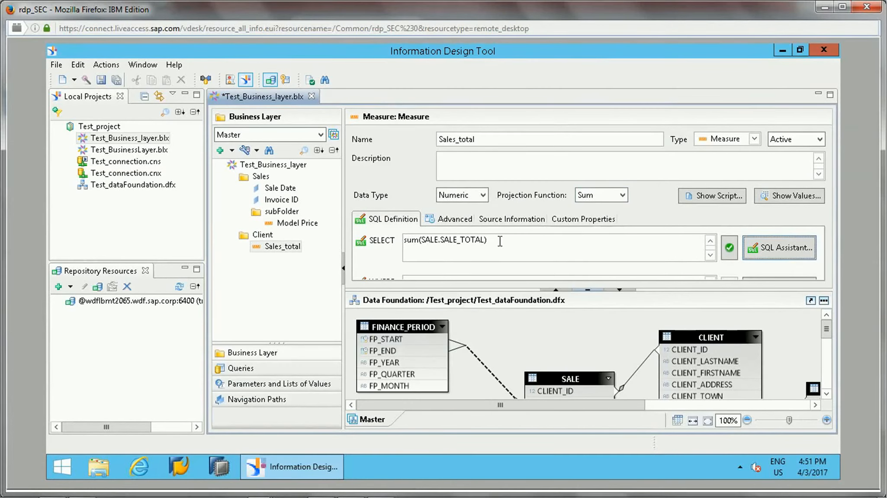
Choose Sum as the projection function of Sales_total and save the business layer
{"action": "left_click_drag", "start_coordinate": [500, 242], "coordinate": [376, 243]}
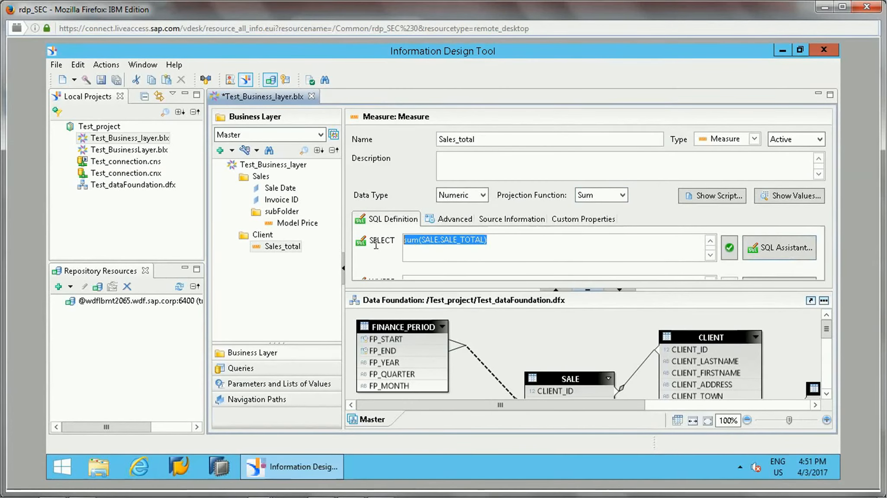
{"action": "left_click", "coordinate": [518, 237]}
{"action": "left_click", "coordinate": [621, 197]}
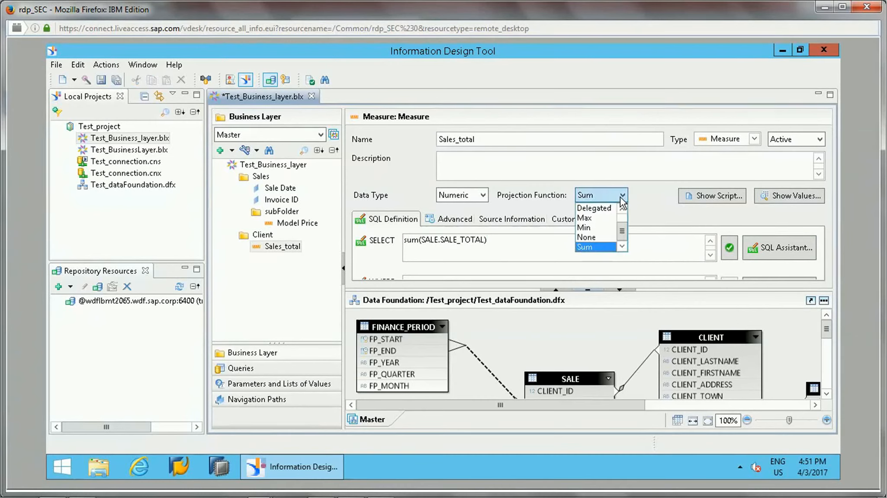
{"action": "left_click", "coordinate": [588, 248]}
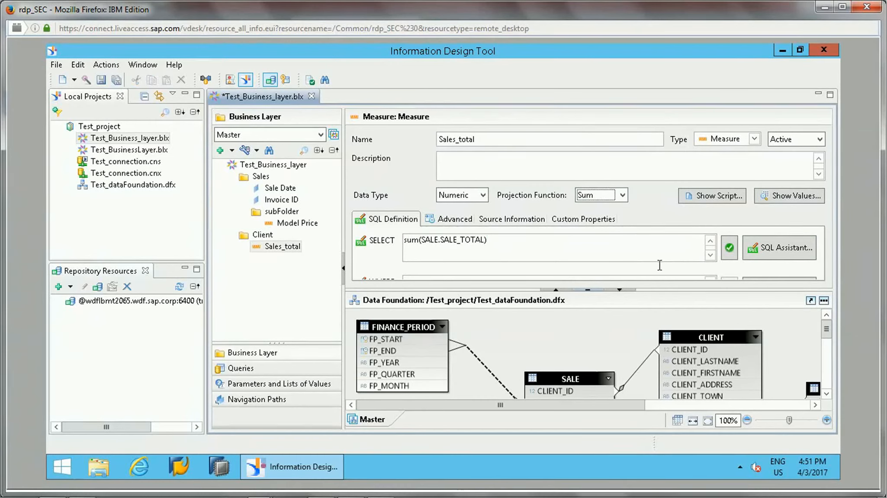
{"action": "left_click", "coordinate": [100, 80]}
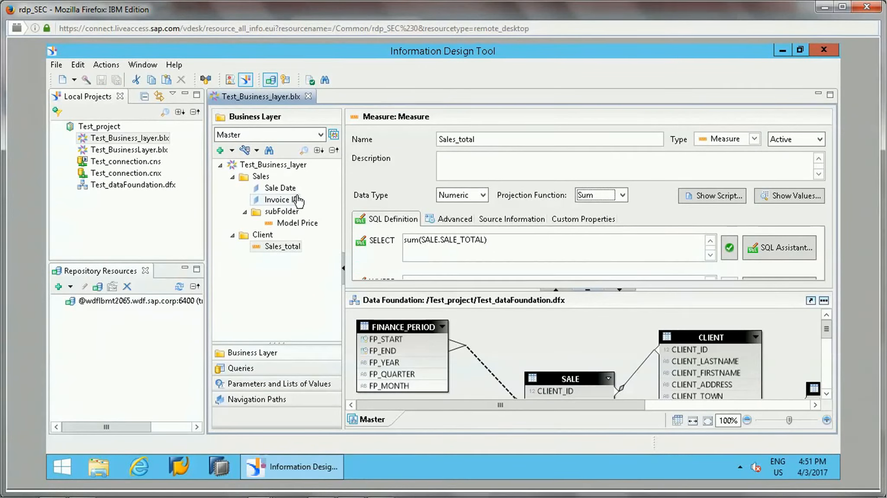
Create a new dimension named "Client Name" in the Client folder
{"action": "left_click", "coordinate": [262, 235]}
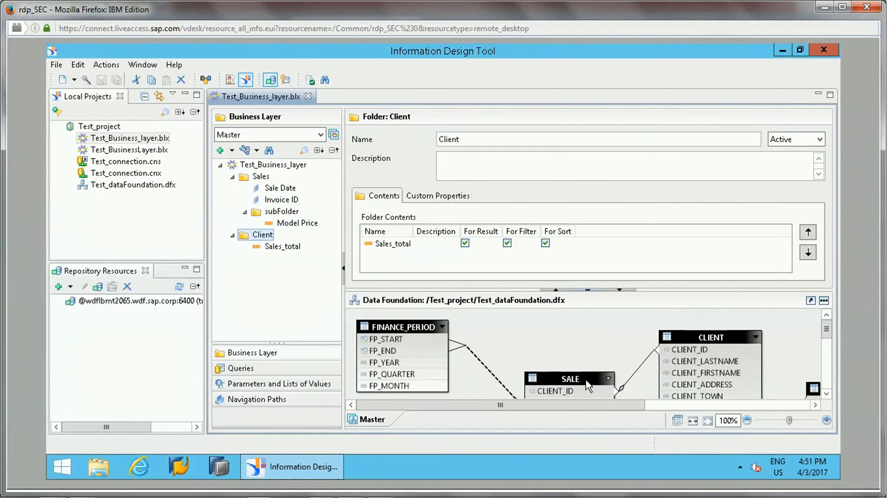
{"action": "left_click_drag", "start_coordinate": [827, 328], "coordinate": [827, 333]}
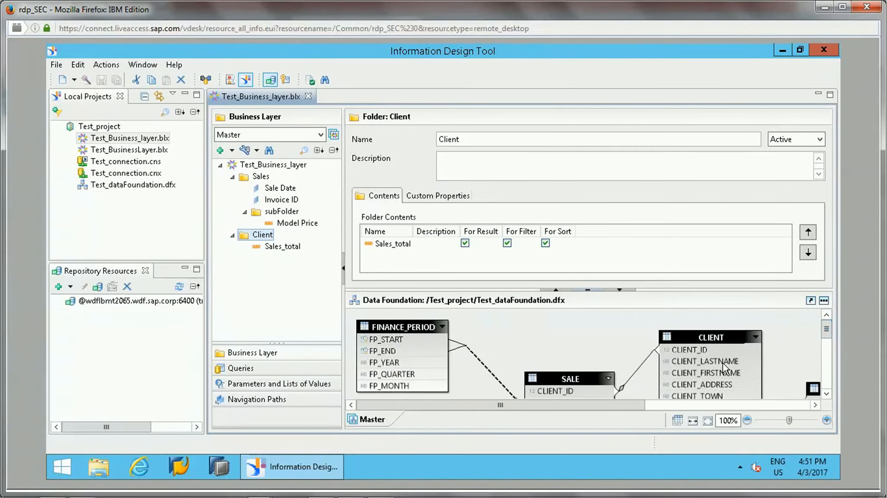
{"action": "right_click", "coordinate": [261, 237]}
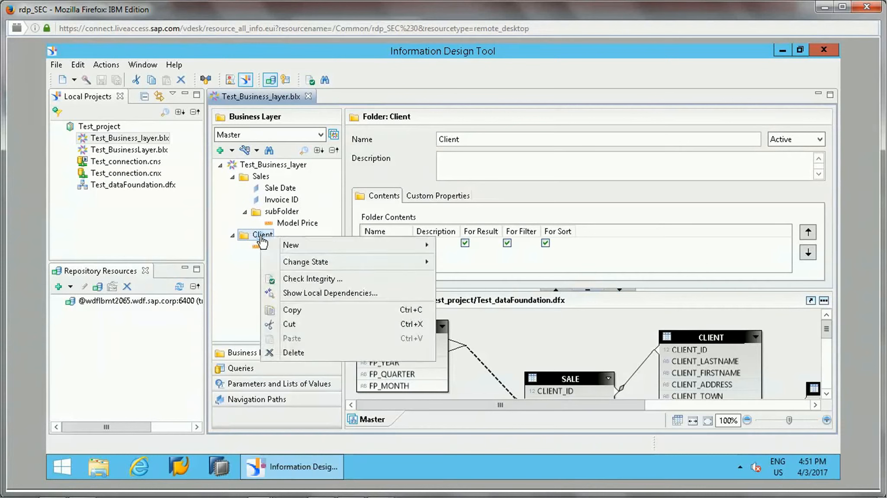
{"action": "mouse_move", "coordinate": [303, 245]}
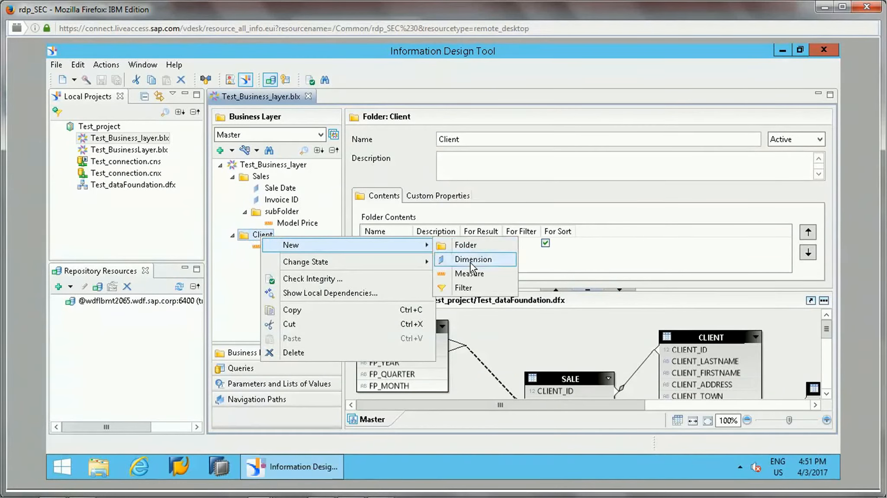
{"action": "left_click", "coordinate": [469, 260]}
{"action": "type", "text": "Clie"}
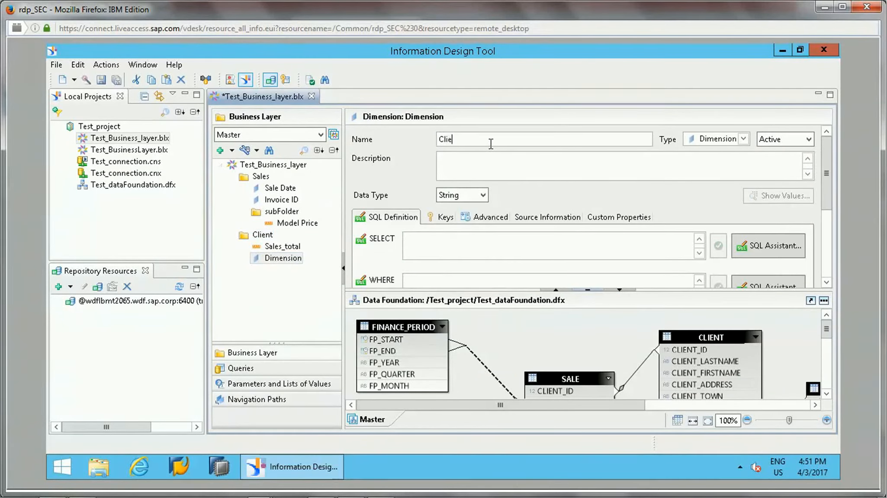
{"action": "type", "text": "nt Name"}
Build the Client Name SELECT expression CLIENT.CLIENT_LASTNAME + ', ' +CLIENT.CLIENT_FIRSTNAME in the SQL expression editor
{"action": "left_click", "coordinate": [456, 242]}
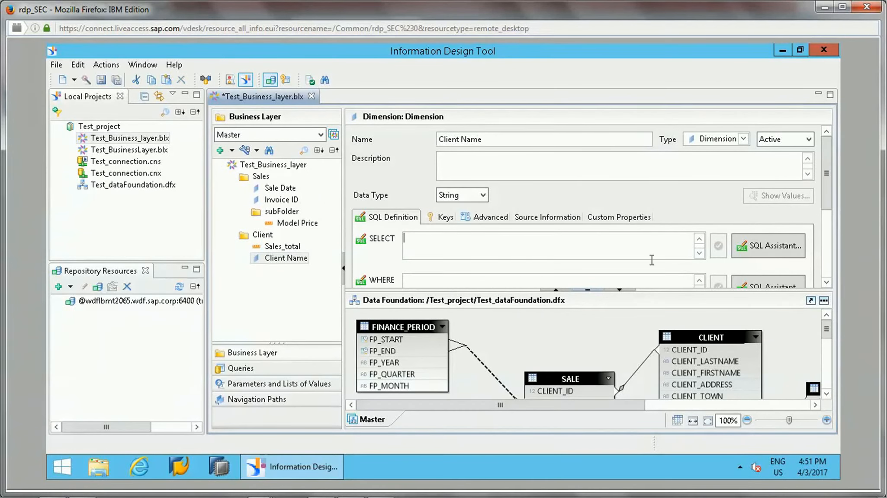
{"action": "left_click", "coordinate": [753, 250]}
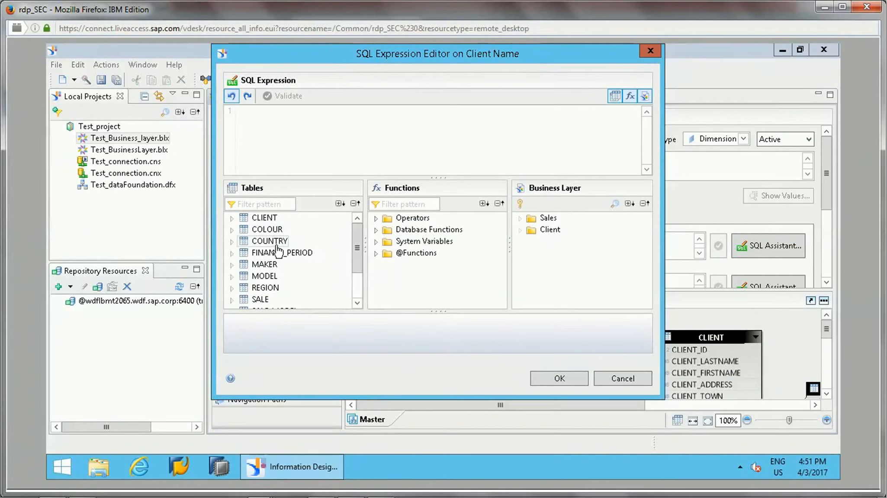
{"action": "left_click", "coordinate": [231, 218]}
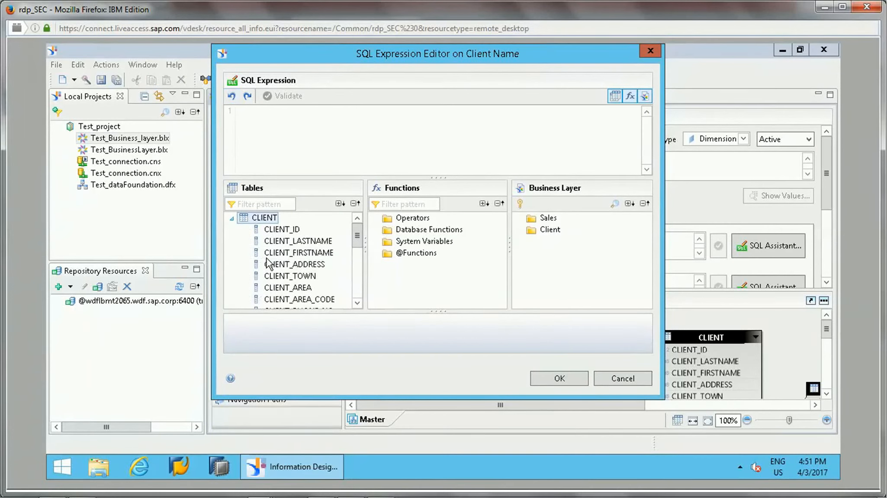
{"action": "double_click", "coordinate": [303, 241]}
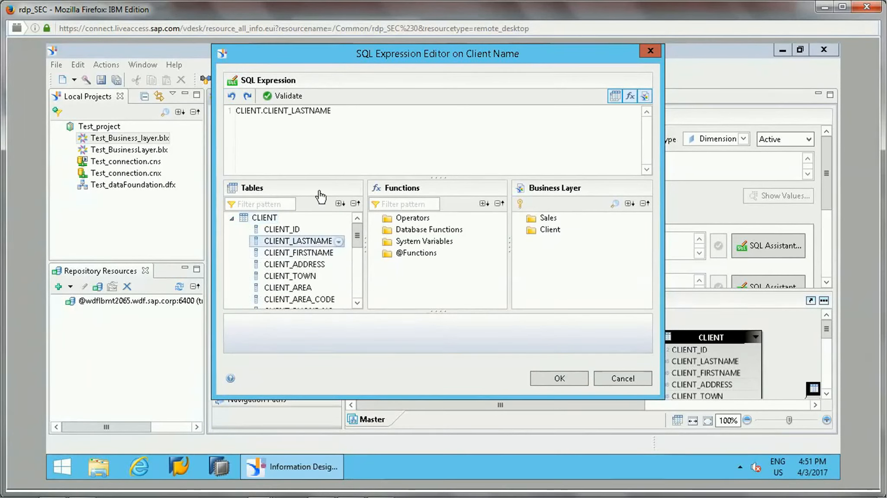
{"action": "left_click", "coordinate": [350, 118]}
{"action": "type", "text": "+ "}
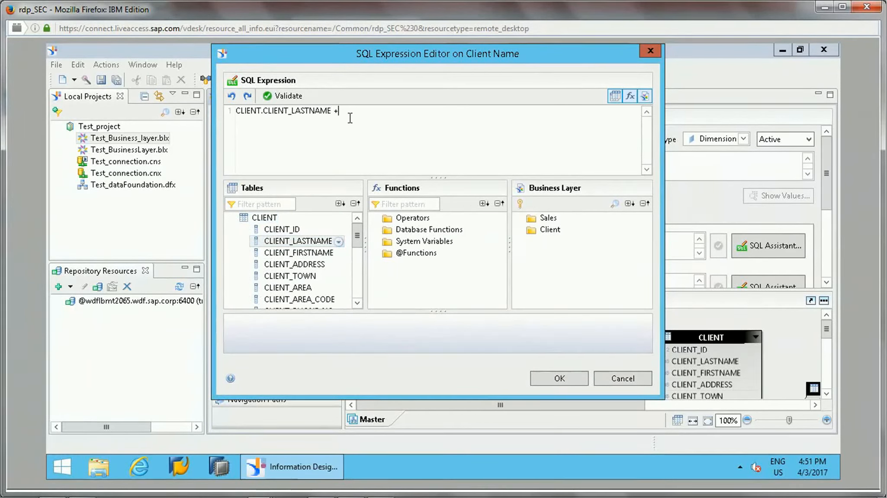
{"action": "type", "text": "', ' +"}
{"action": "double_click", "coordinate": [302, 253]}
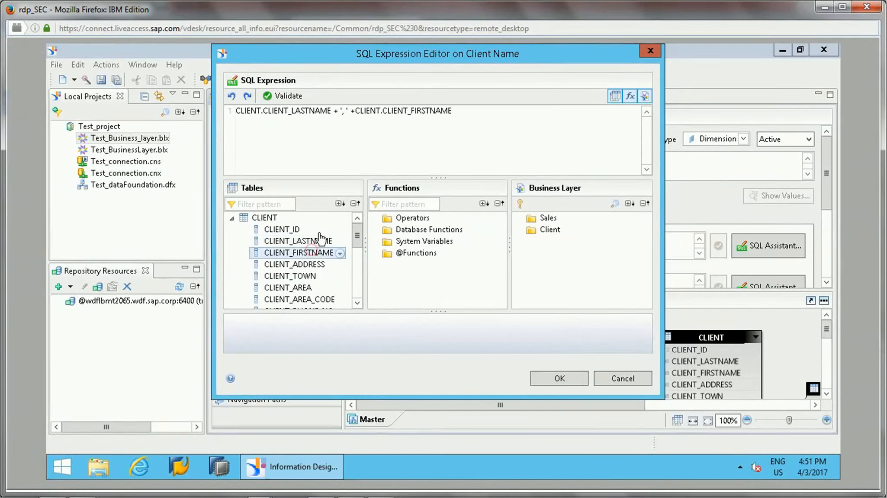
List the member values of the CLIENT_FIRSTNAME and CLIENT_LASTNAME columns without selecting any
{"action": "left_click", "coordinate": [341, 254]}
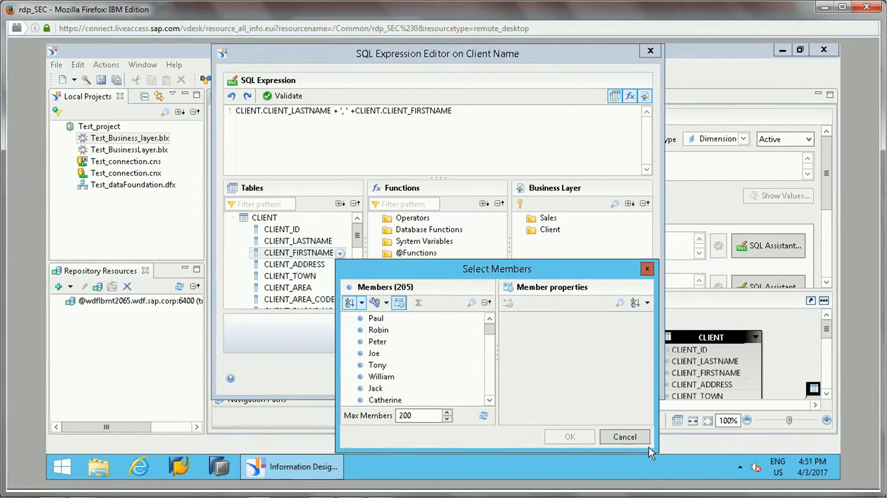
{"action": "left_click", "coordinate": [623, 437]}
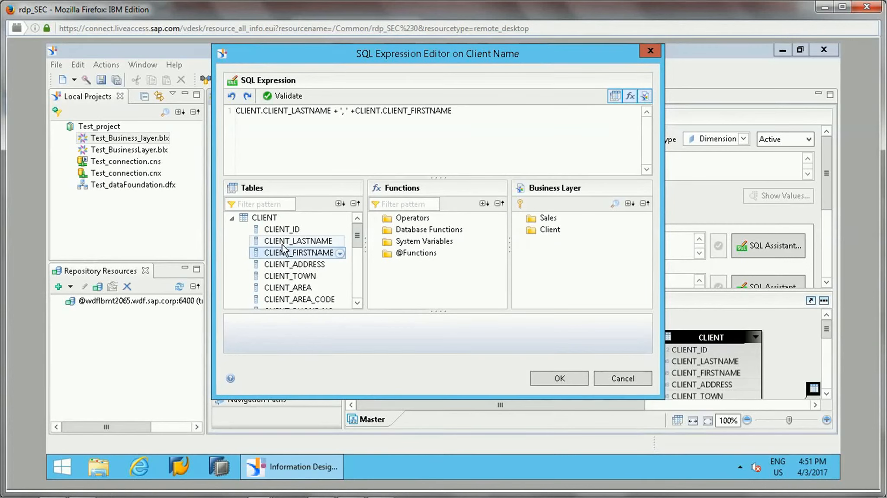
{"action": "left_click", "coordinate": [339, 242]}
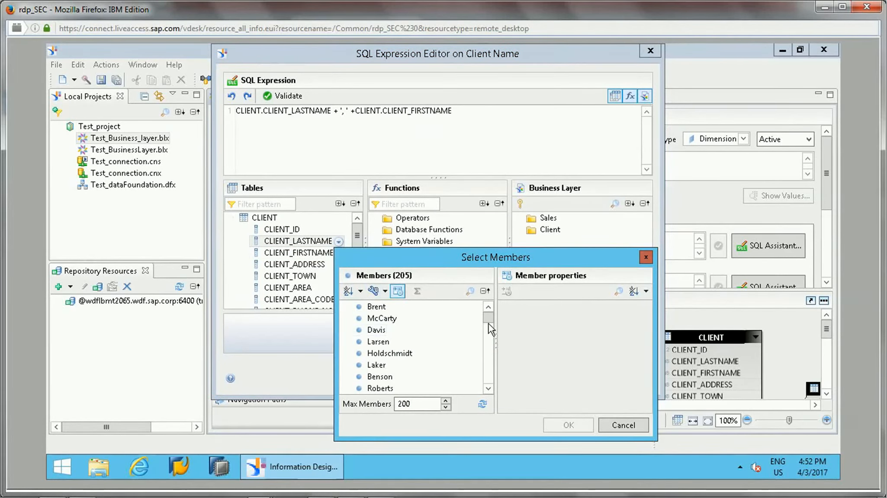
{"action": "scroll", "coordinate": [489, 385], "scroll_direction": "down", "scroll_amount": 2}
{"action": "left_click", "coordinate": [623, 426]}
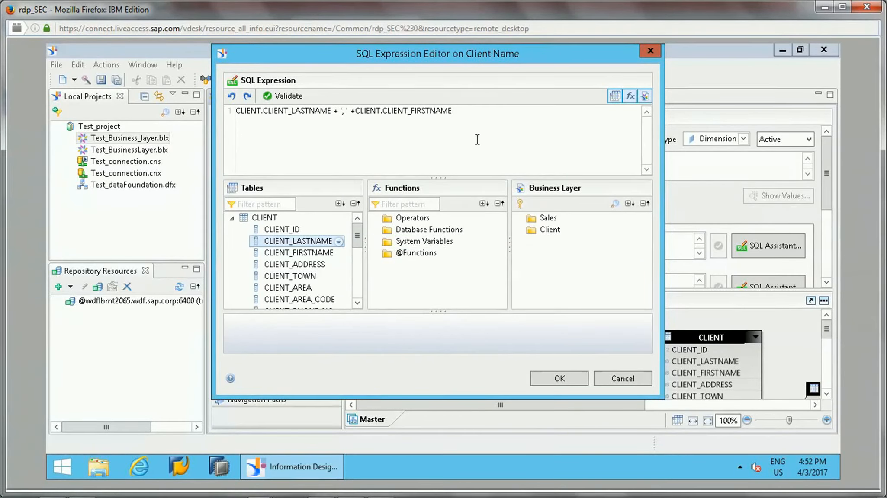
Validate the Client Name expression and accept it as the dimension's SELECT definition
{"action": "left_click", "coordinate": [280, 96]}
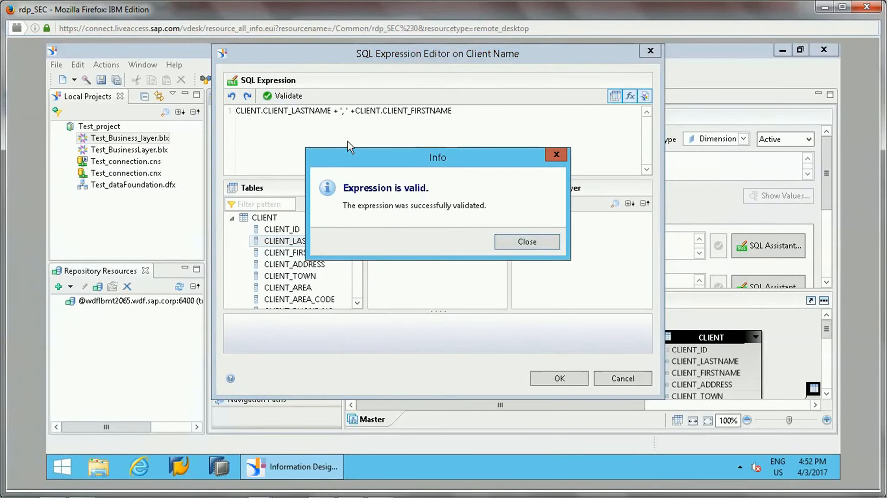
{"action": "left_click", "coordinate": [540, 243]}
{"action": "left_click", "coordinate": [559, 383]}
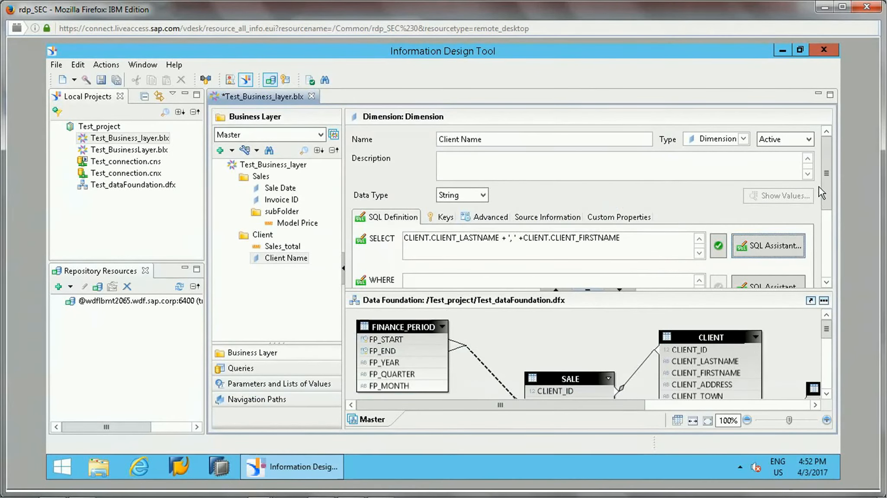
Preview the values returned by the Client Name dimension, look through the raw data, and close the preview
{"action": "left_click_drag", "start_coordinate": [830, 192], "coordinate": [832, 201]}
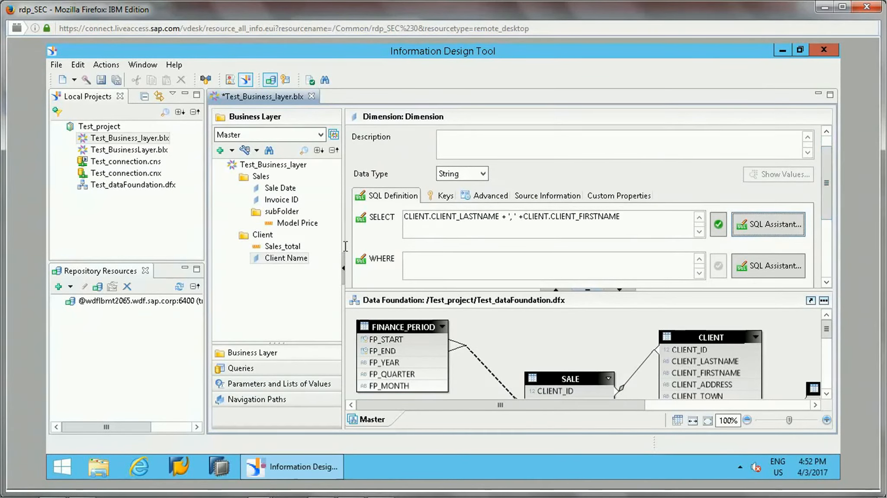
{"action": "left_click", "coordinate": [283, 246]}
{"action": "left_click", "coordinate": [283, 258]}
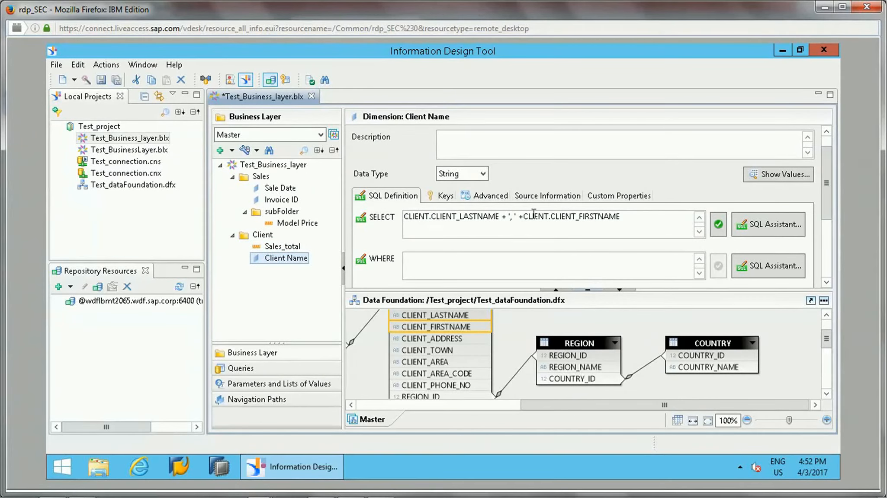
{"action": "left_click_drag", "start_coordinate": [830, 200], "coordinate": [828, 172]}
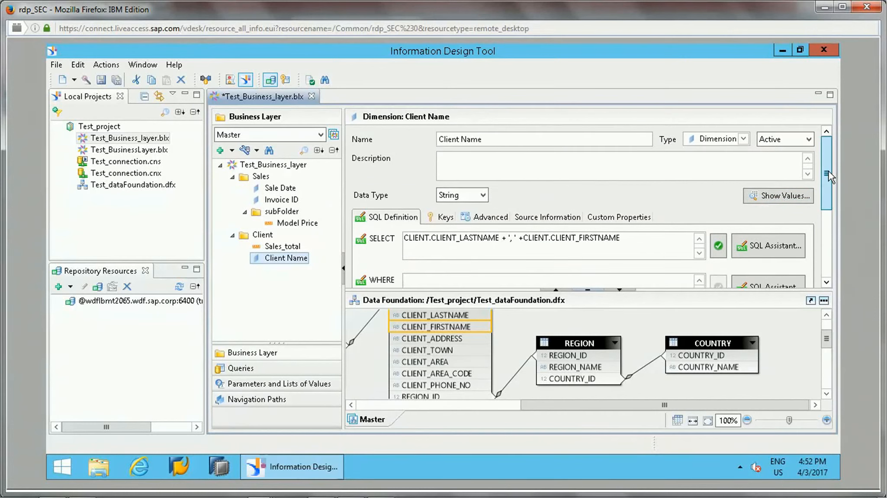
{"action": "left_click", "coordinate": [781, 195]}
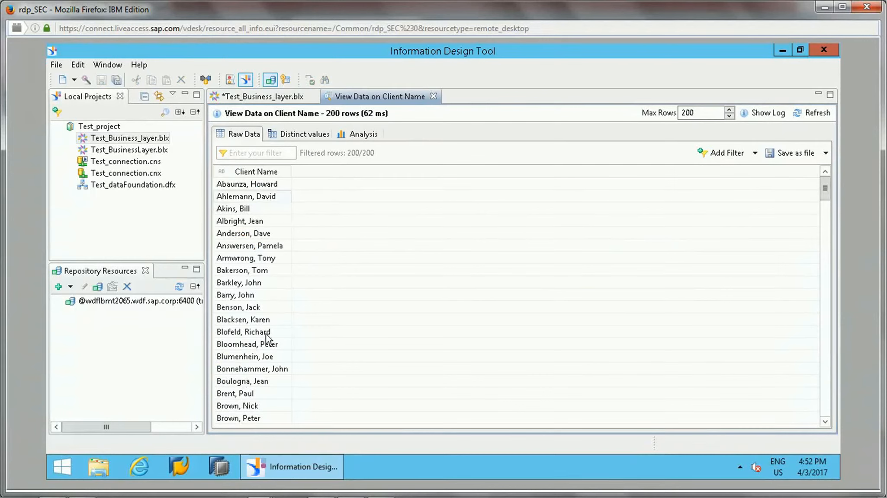
{"action": "left_click_drag", "start_coordinate": [824, 187], "coordinate": [836, 142]}
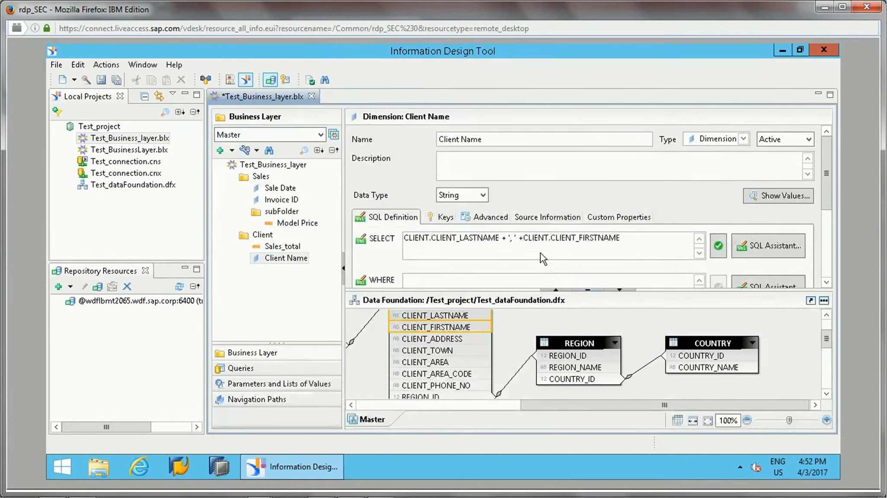
{"action": "left_click", "coordinate": [434, 96]}
Examine the WHERE clause and the Tables setting in the Client Name dimension's SQL definition
{"action": "mouse_move", "coordinate": [829, 195]}
{"action": "left_mouse_down"}
{"action": "mouse_move", "coordinate": [830, 256]}
{"action": "mouse_move", "coordinate": [830, 191]}
{"action": "mouse_move", "coordinate": [833, 213]}
{"action": "left_mouse_up"}
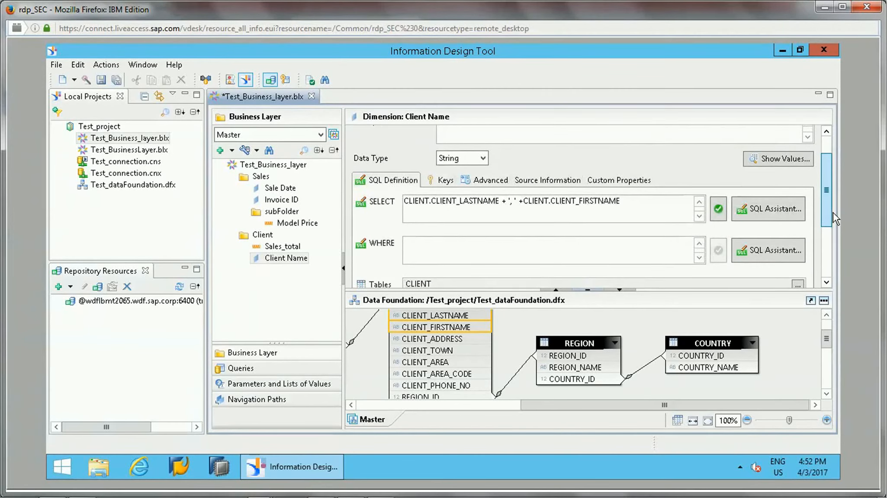
{"action": "left_click", "coordinate": [406, 251]}
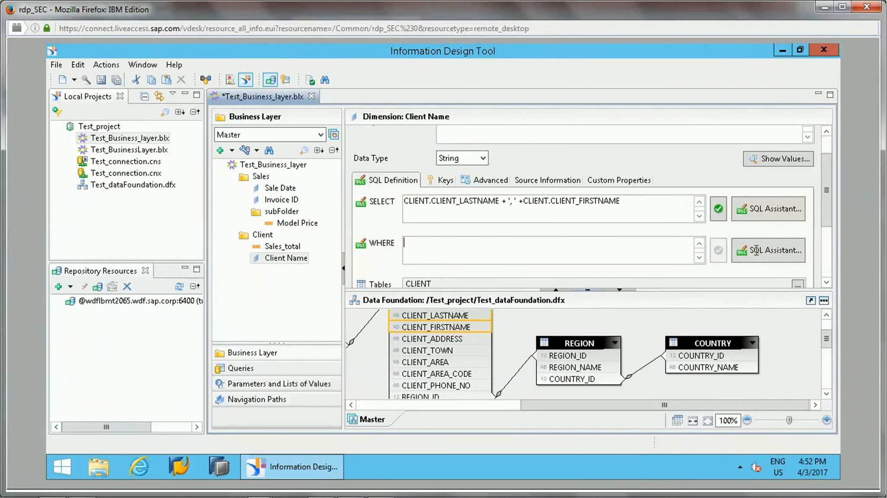
{"action": "scroll", "coordinate": [825, 216], "scroll_direction": "down", "scroll_amount": 3}
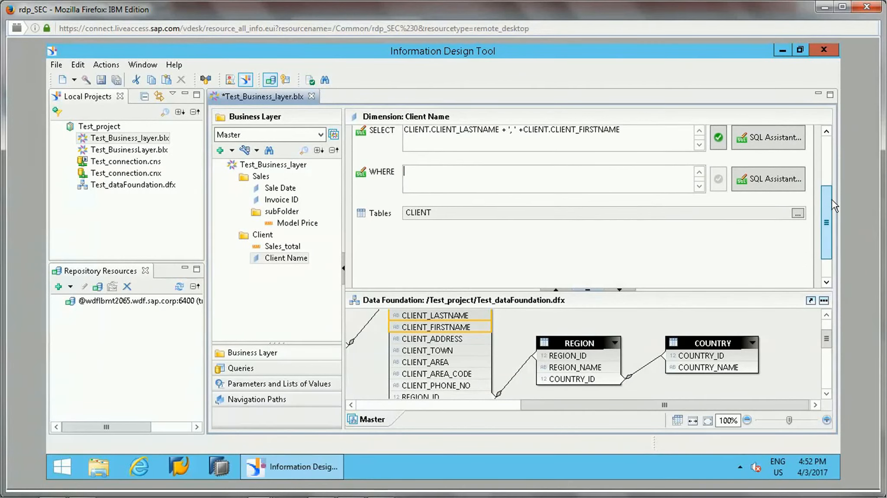
{"action": "scroll", "coordinate": [832, 186], "scroll_direction": "up", "scroll_amount": 3}
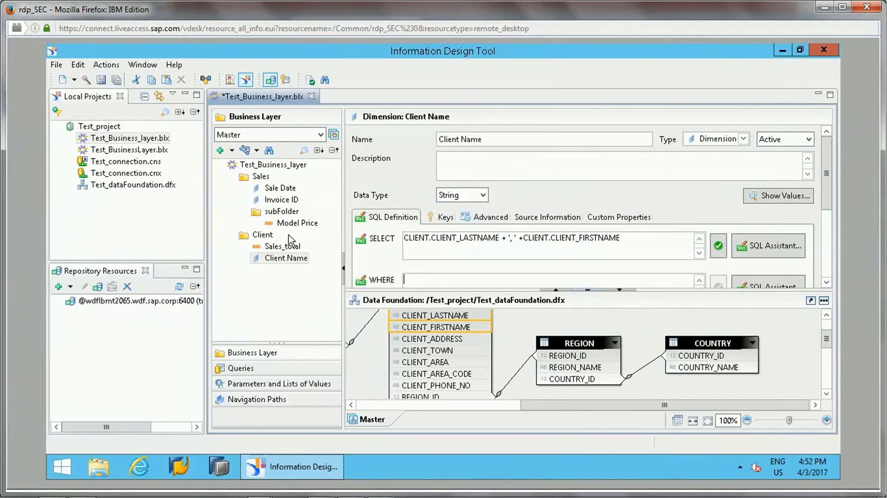
Create a new attribute named "address" under the Client Name dimension
{"action": "left_click", "coordinate": [282, 260]}
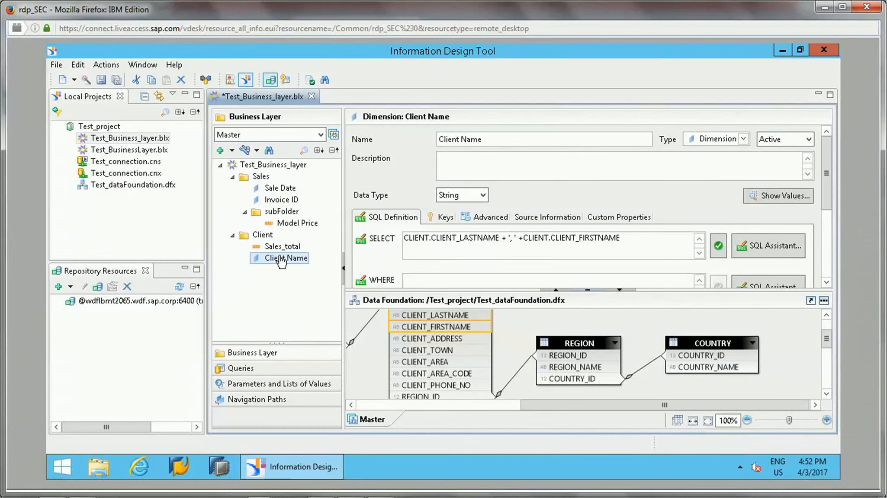
{"action": "right_click", "coordinate": [280, 261]}
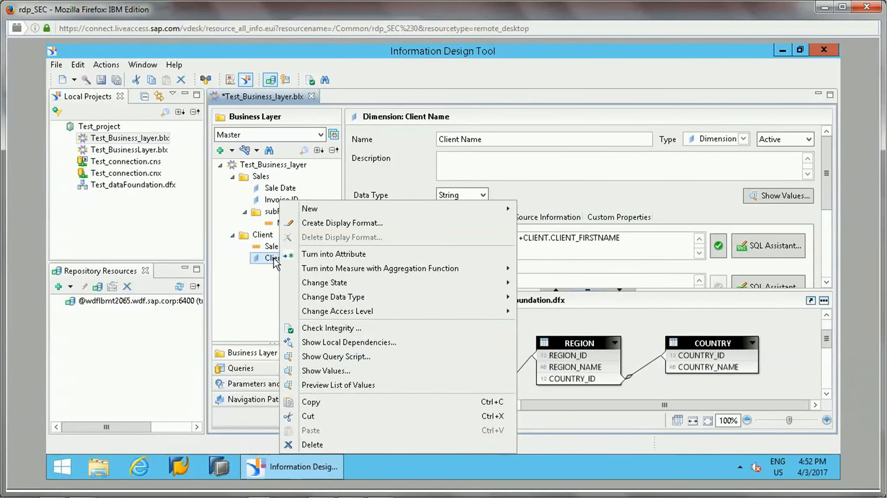
{"action": "mouse_move", "coordinate": [371, 204]}
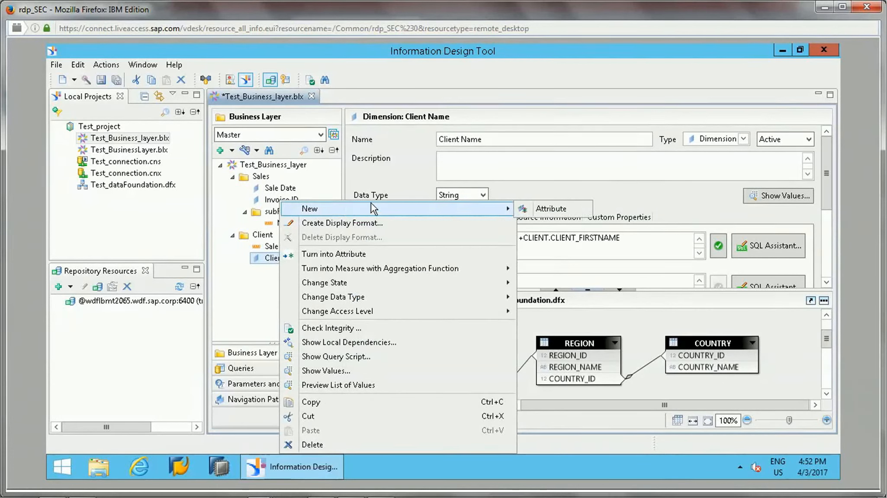
{"action": "left_click", "coordinate": [550, 210]}
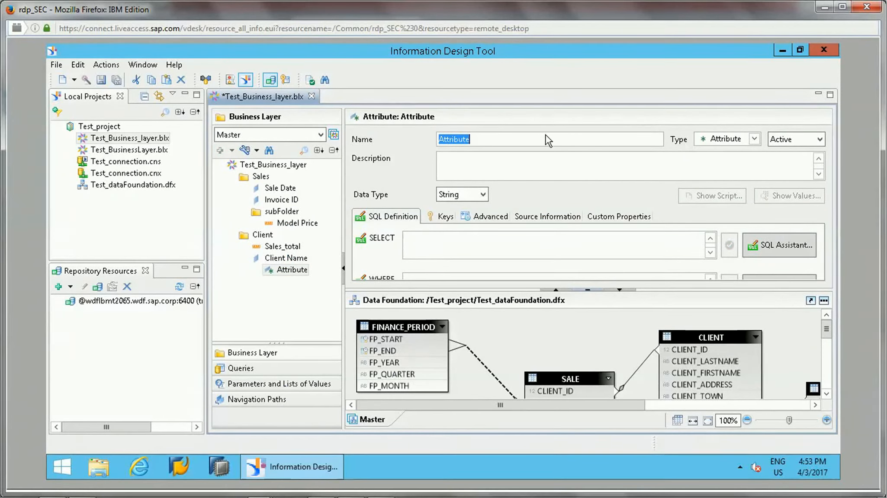
{"action": "type", "text": "address"}
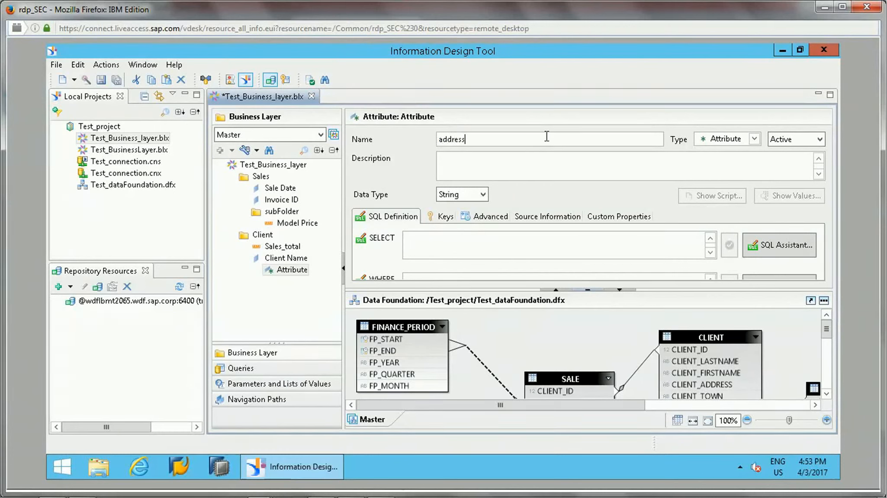
{"action": "key", "text": "Tab"}
Define the address attribute's SELECT as CLIENT.CLIENT_ADDRESS in the SQL expression editor, validating the expression before accepting it
{"action": "left_click", "coordinate": [478, 243]}
{"action": "left_click", "coordinate": [758, 245]}
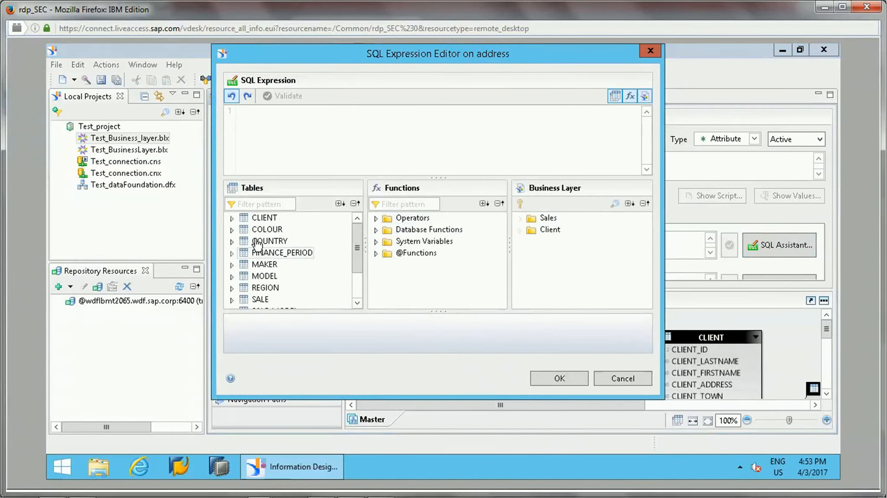
{"action": "left_click", "coordinate": [231, 218]}
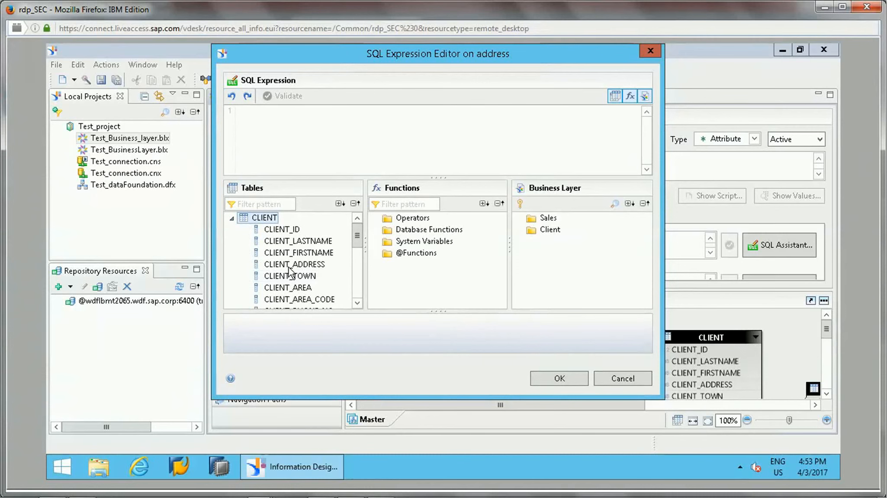
{"action": "left_click_drag", "start_coordinate": [288, 267], "coordinate": [320, 121]}
{"action": "left_click", "coordinate": [291, 97]}
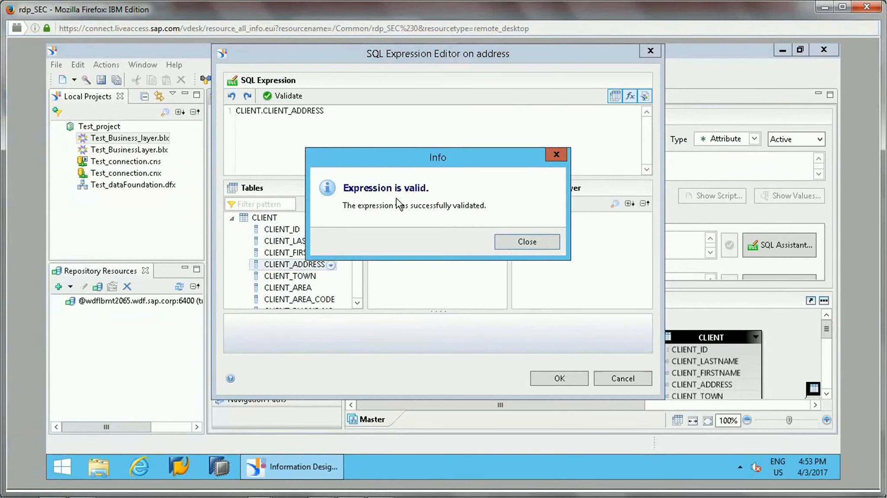
{"action": "left_click", "coordinate": [516, 248]}
{"action": "left_click", "coordinate": [568, 378]}
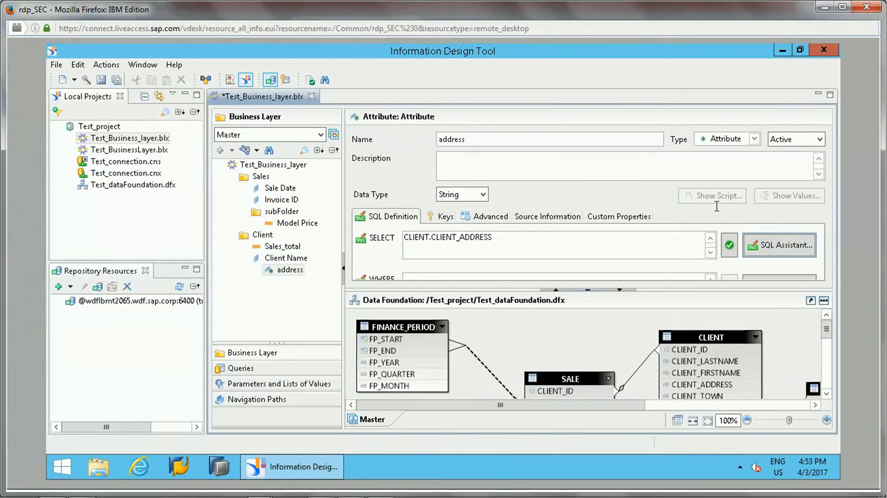
Review the definitions of the objects in the Client and Sales folders and save the business layer
{"action": "left_click", "coordinate": [285, 258]}
{"action": "left_click", "coordinate": [277, 270]}
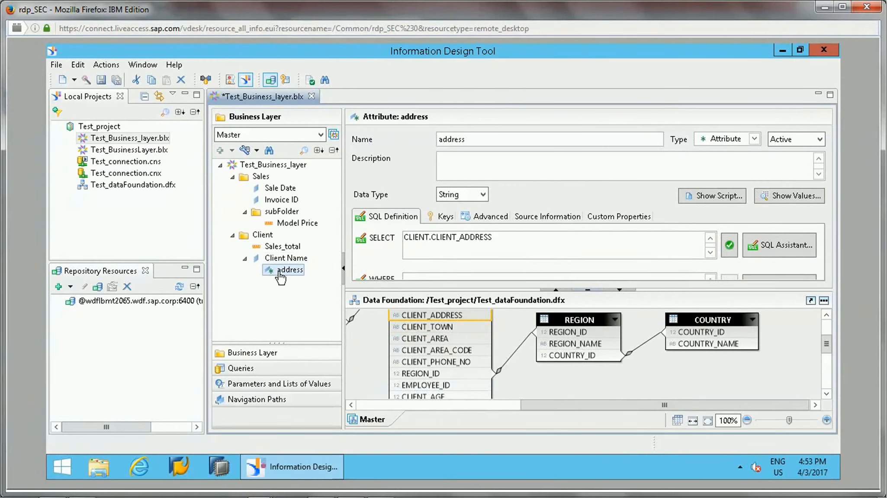
{"action": "left_click", "coordinate": [286, 259]}
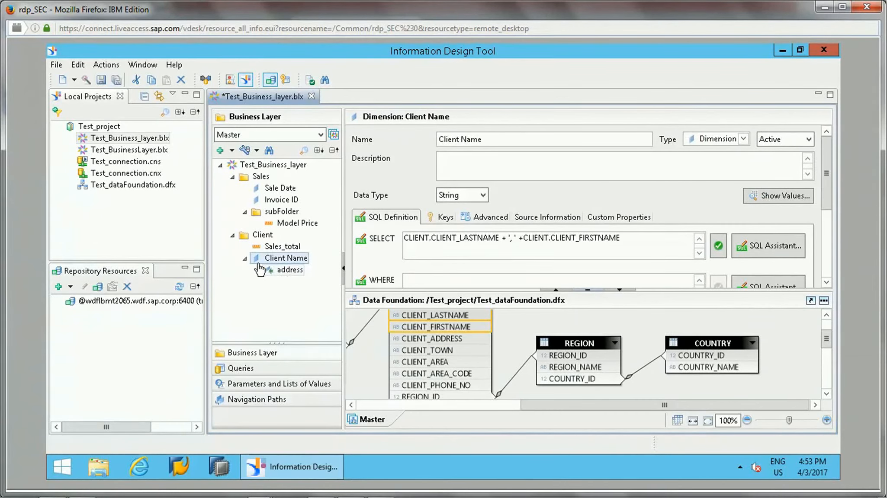
{"action": "left_click", "coordinate": [284, 246]}
{"action": "left_click", "coordinate": [296, 225]}
{"action": "left_click", "coordinate": [282, 200]}
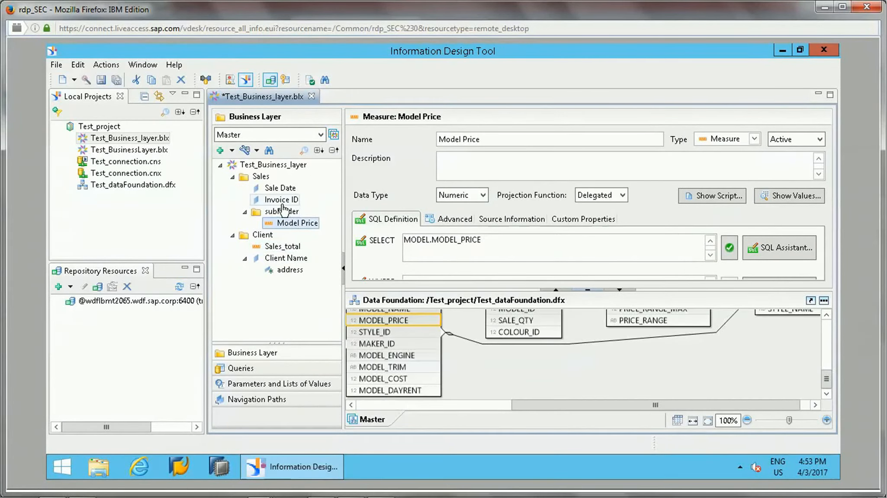
{"action": "left_click", "coordinate": [282, 188]}
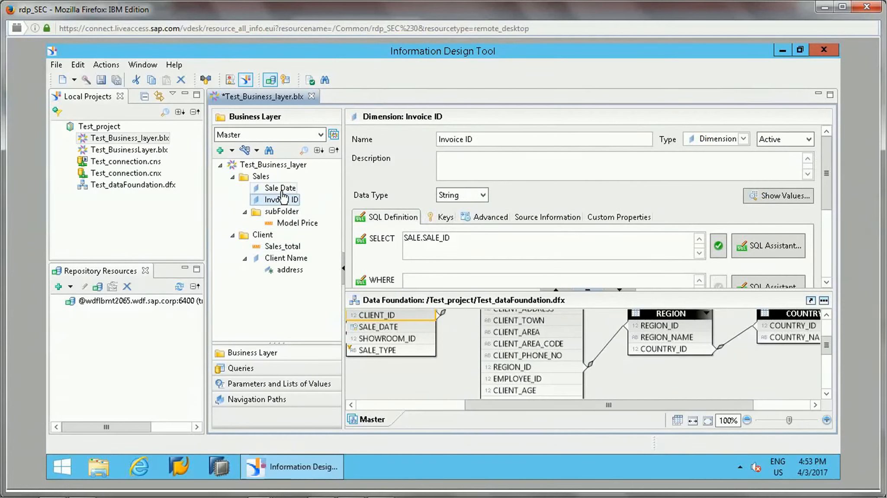
{"action": "left_click", "coordinate": [100, 79]}
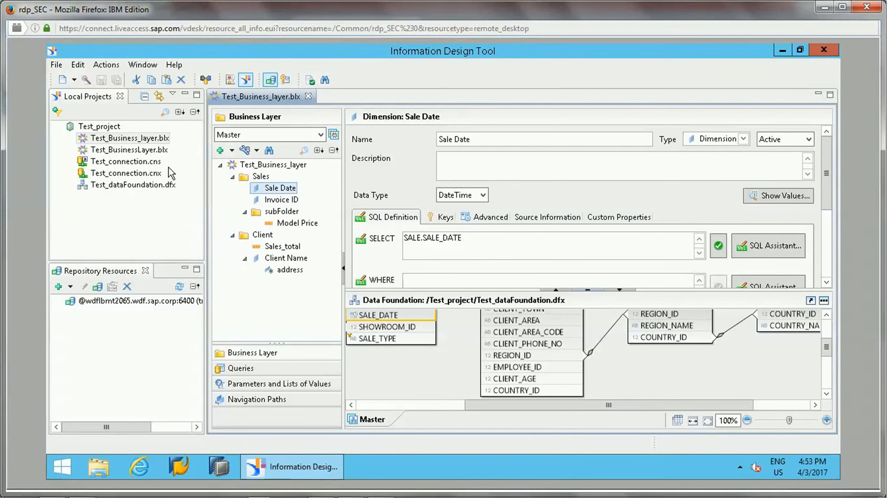
Open the business layer Test_BusinessLayer.blx and expand all of its folders
{"action": "double_click", "coordinate": [157, 149]}
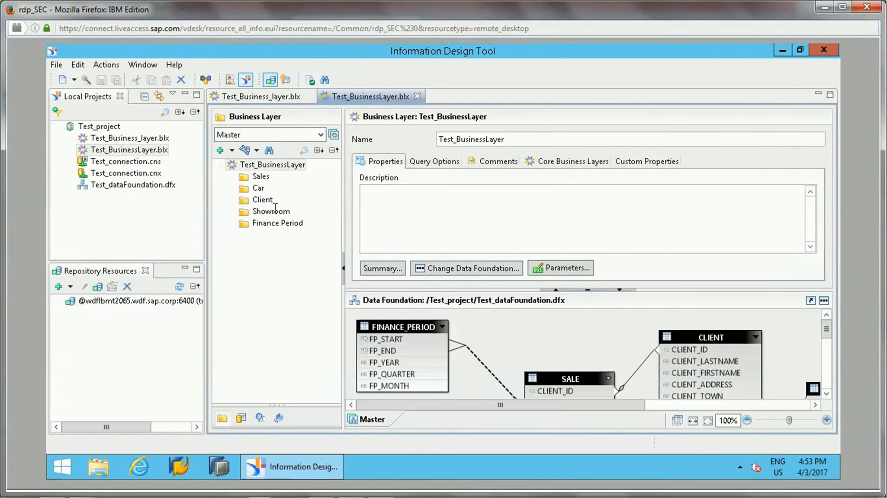
{"action": "left_click", "coordinate": [232, 177]}
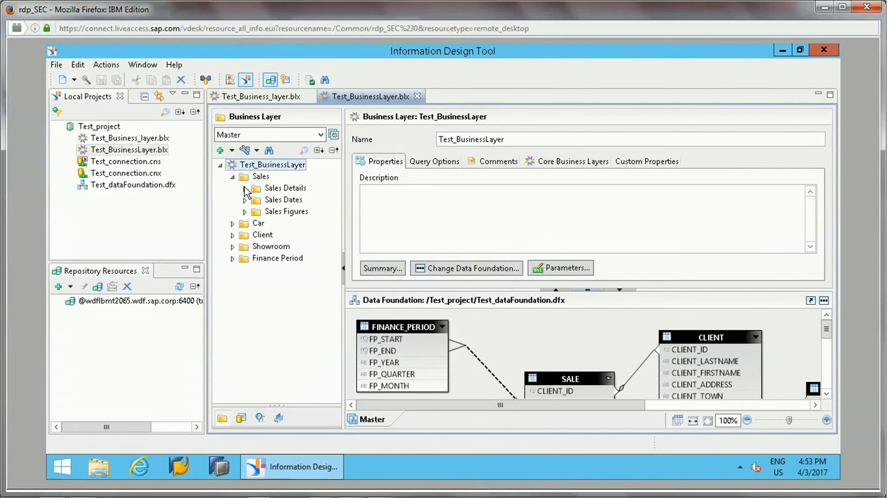
{"action": "left_click", "coordinate": [233, 223]}
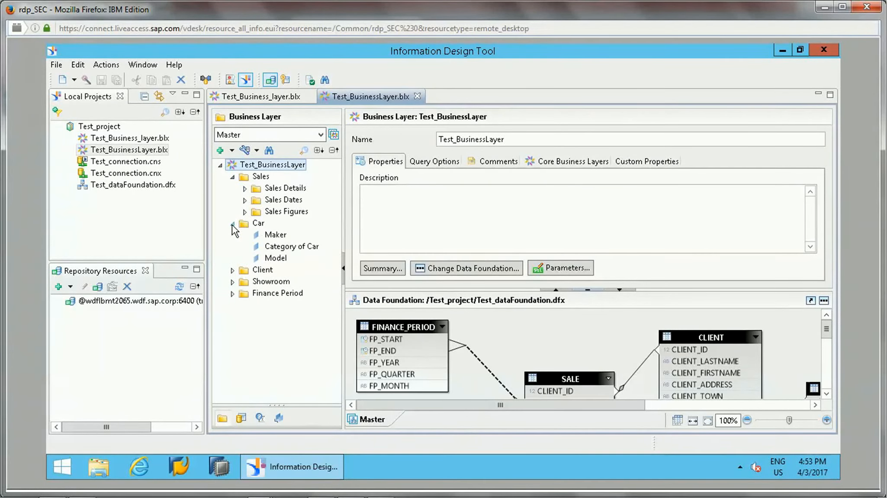
{"action": "left_click", "coordinate": [319, 150]}
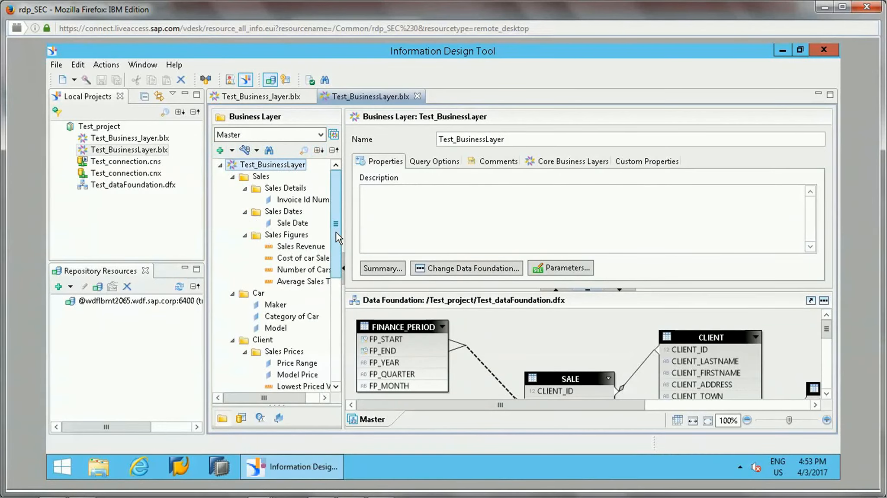
Examine the Sales folder and the SELECT definitions of its Sales Revenue, Cost of car Sale and Number of Cars Sold measures
{"action": "left_click", "coordinate": [259, 177]}
{"action": "left_click", "coordinate": [277, 189]}
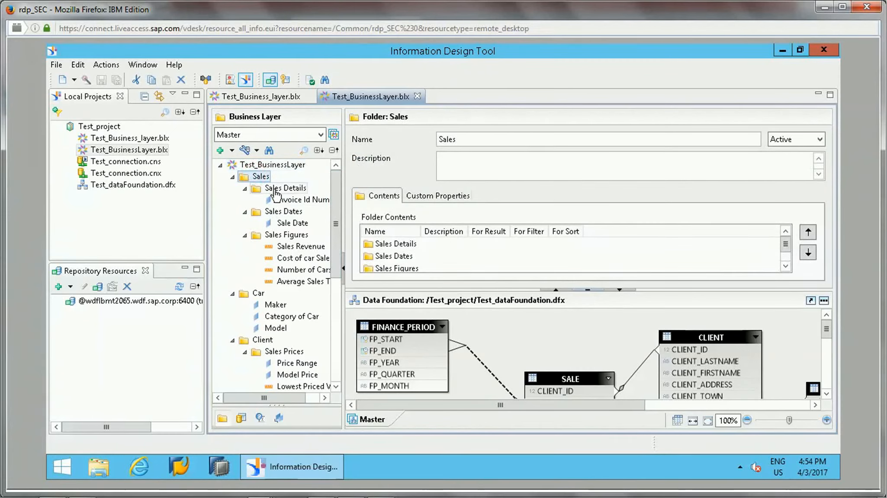
{"action": "left_click", "coordinate": [302, 247]}
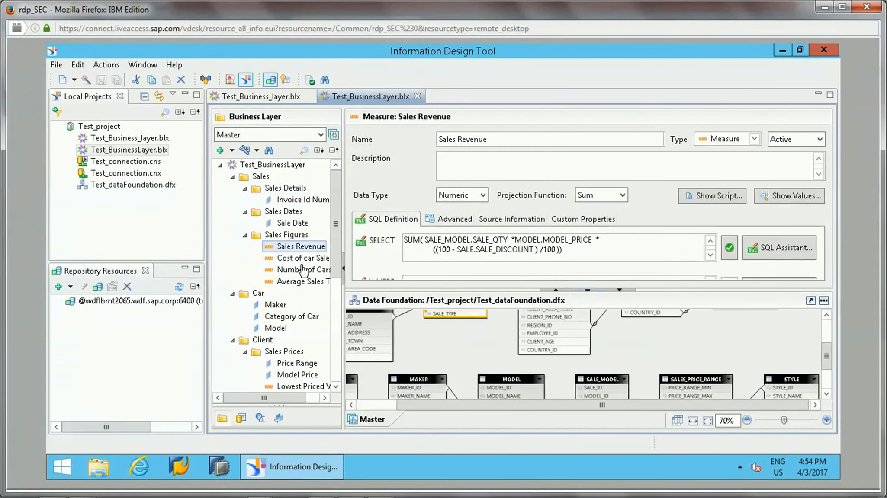
{"action": "left_click", "coordinate": [306, 259]}
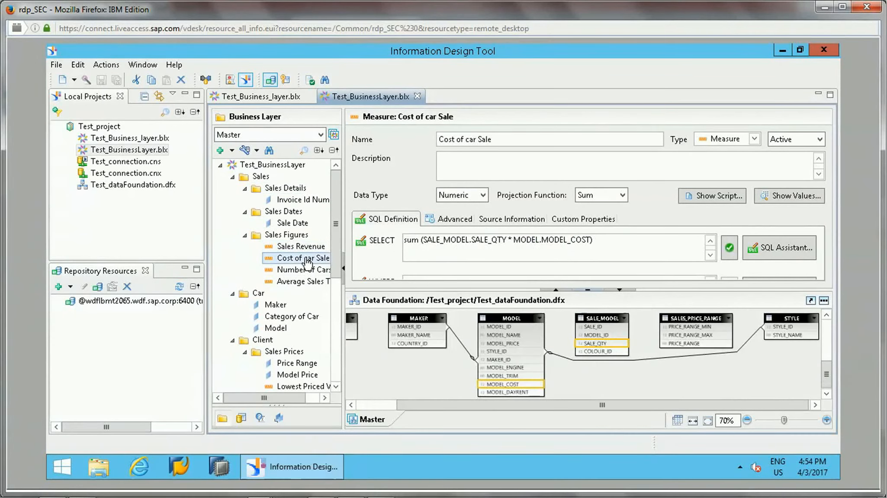
{"action": "left_click", "coordinate": [308, 249]}
{"action": "left_click", "coordinate": [308, 259]}
{"action": "left_click_drag", "start_coordinate": [594, 240], "coordinate": [432, 243]}
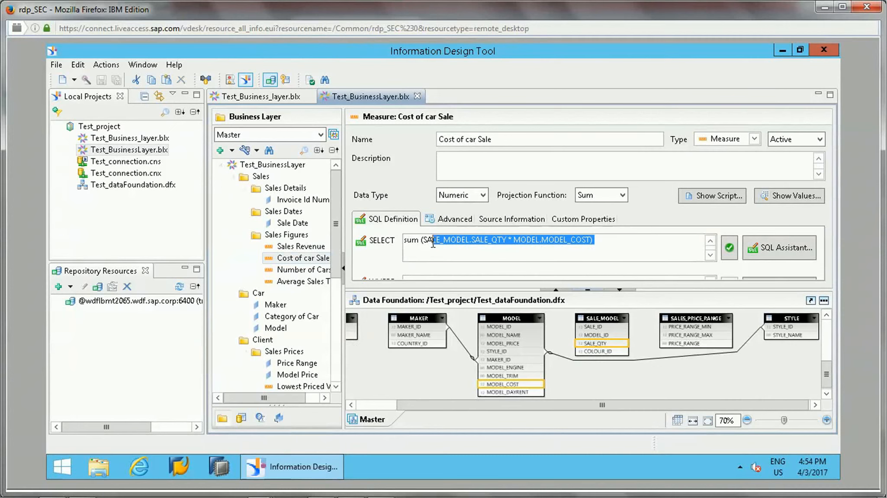
{"action": "left_click", "coordinate": [321, 270]}
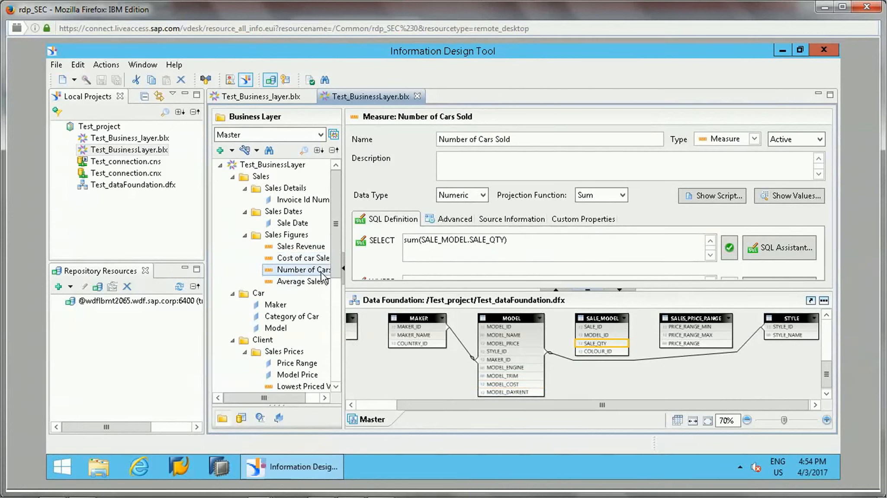
Examine the Lowest Priced Value measure's definition and the remaining objects in the Client, Showroom and Finance Period folders
{"action": "left_click_drag", "start_coordinate": [335, 270], "coordinate": [339, 305]}
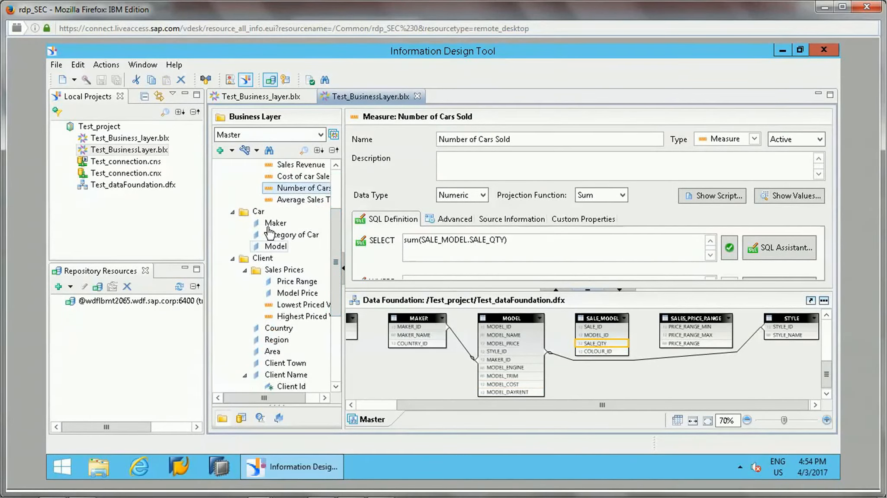
{"action": "left_click", "coordinate": [303, 305]}
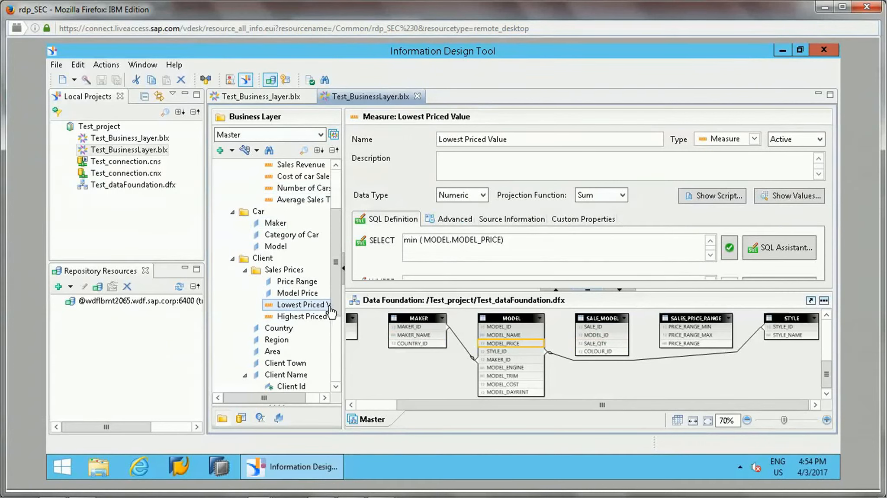
{"action": "scroll", "coordinate": [336, 358], "scroll_direction": "down", "scroll_amount": 4}
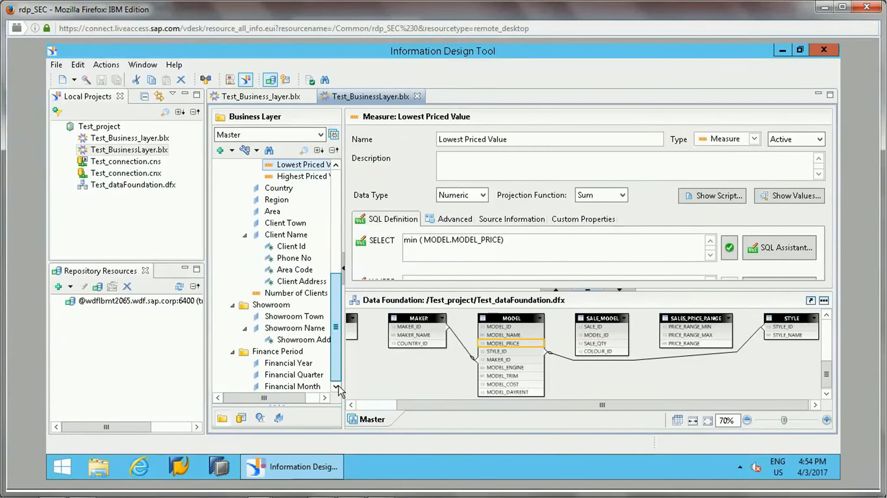
Review the remaining business layer folders, expand the editor's section list and open the Queries section
{"action": "left_click_drag", "start_coordinate": [338, 375], "coordinate": [326, 229]}
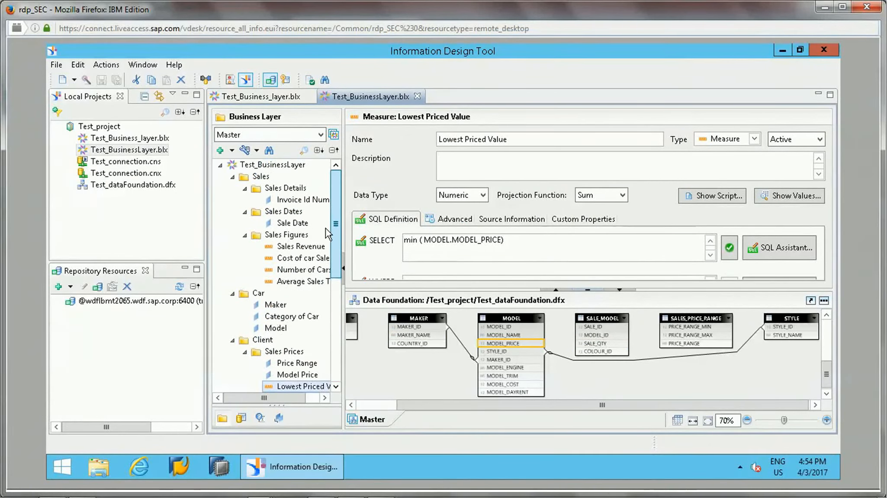
{"action": "scroll", "coordinate": [333, 343], "scroll_direction": "down", "scroll_amount": 6}
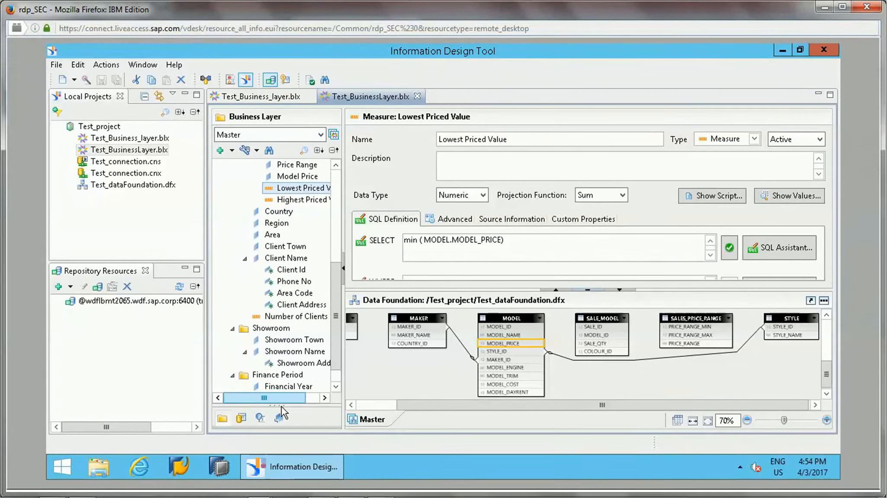
{"action": "left_click_drag", "start_coordinate": [281, 407], "coordinate": [275, 328]}
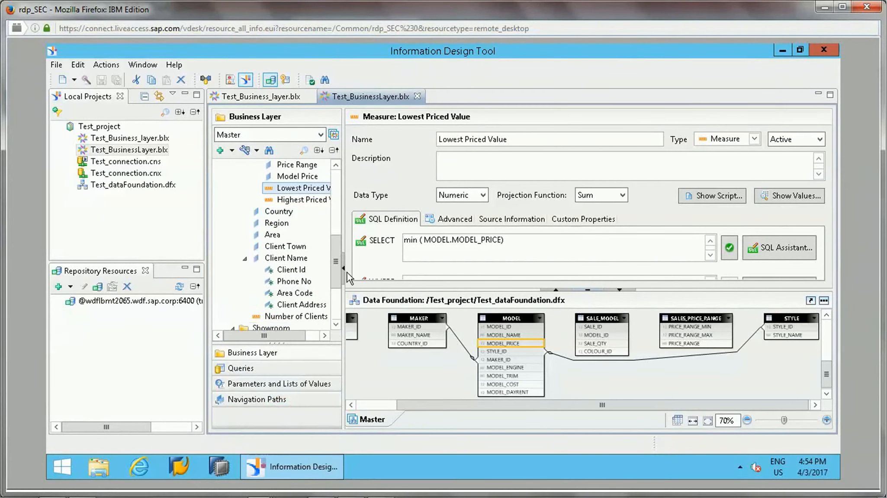
{"action": "left_click_drag", "start_coordinate": [336, 283], "coordinate": [332, 309]}
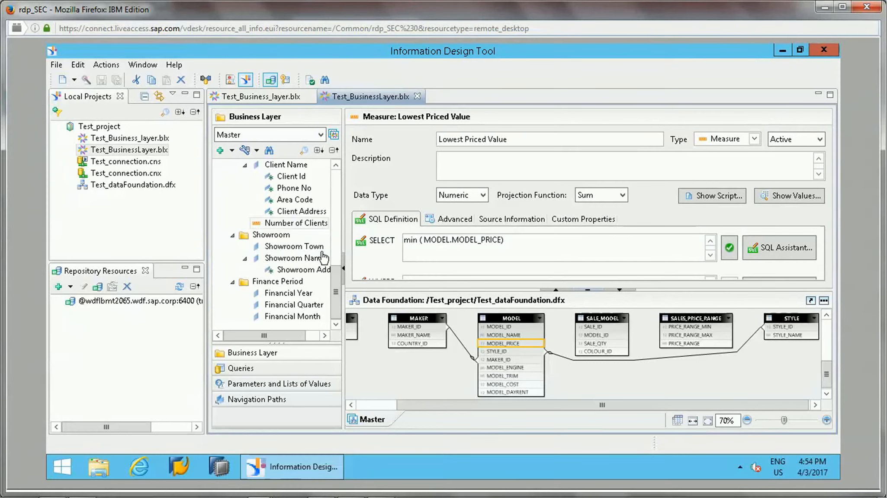
{"action": "left_click", "coordinate": [259, 369]}
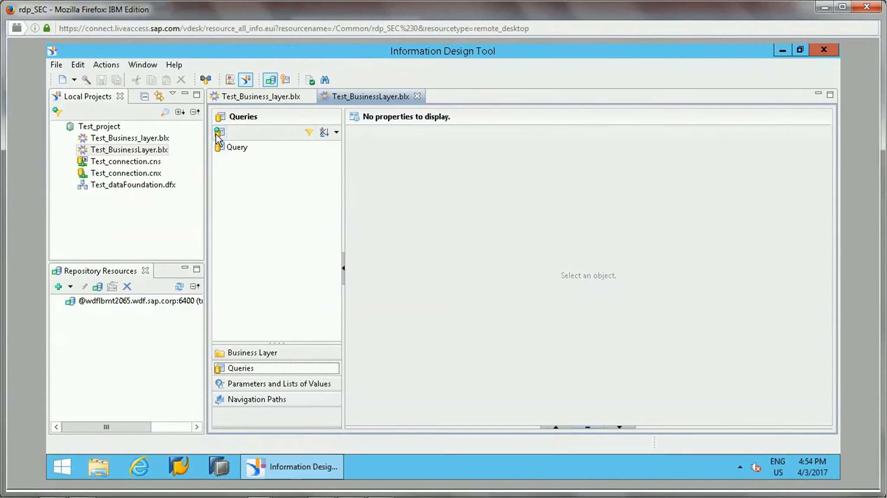
{"action": "left_click", "coordinate": [267, 353]}
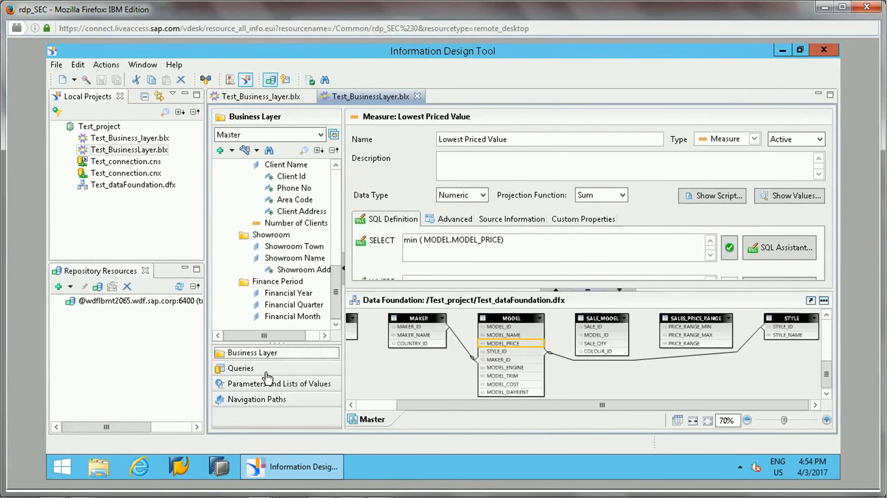
{"action": "left_click", "coordinate": [266, 369]}
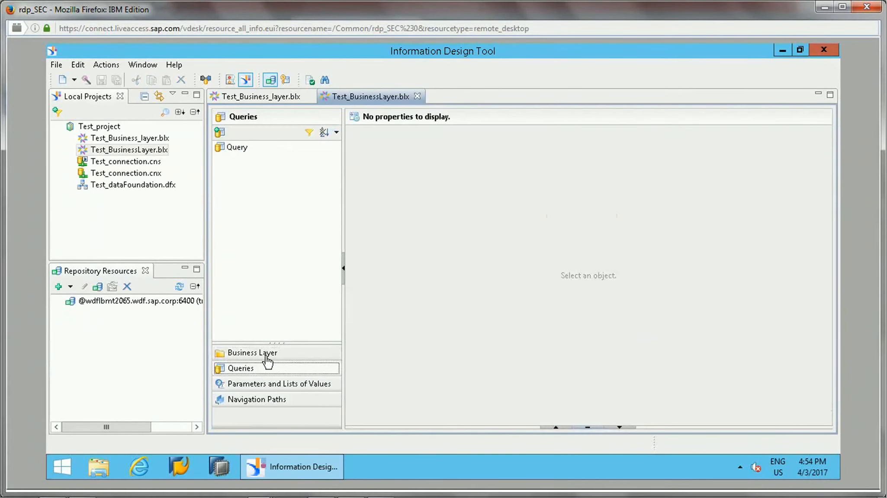
Create a query with Country from the Client folder and Sales Revenue from Sales Figures as result objects
{"action": "left_click", "coordinate": [221, 133]}
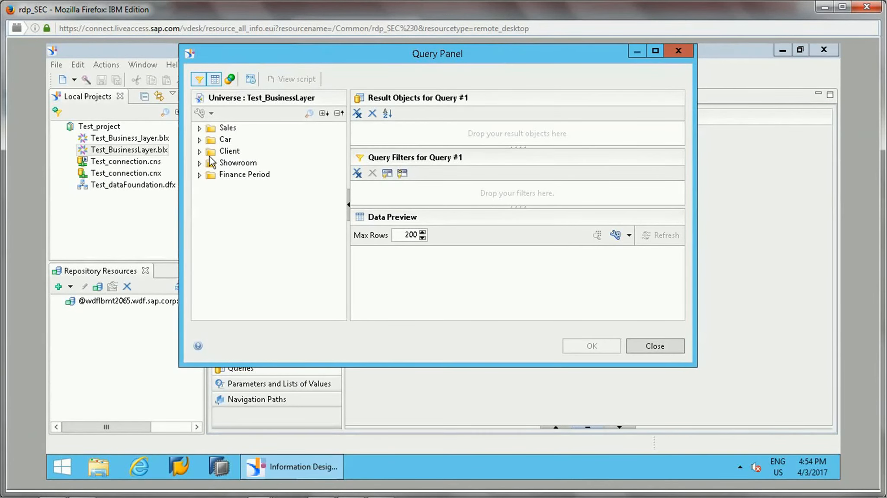
{"action": "left_click", "coordinate": [200, 129]}
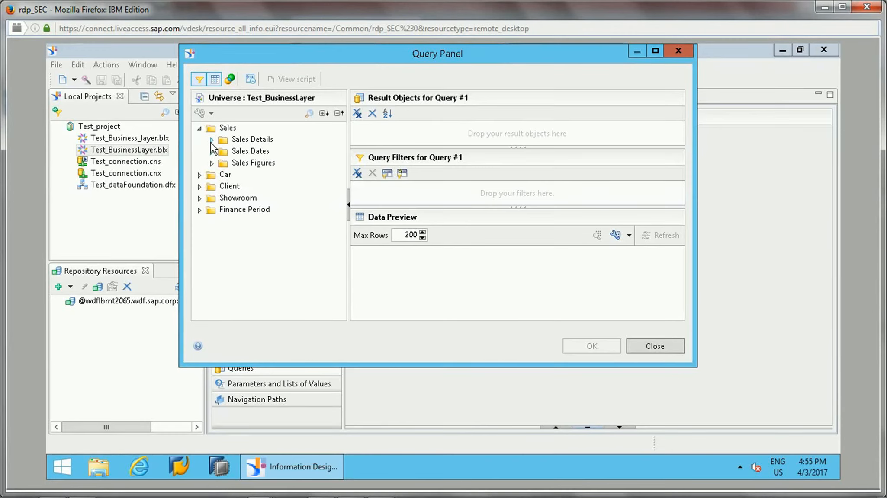
{"action": "left_click", "coordinate": [200, 187]}
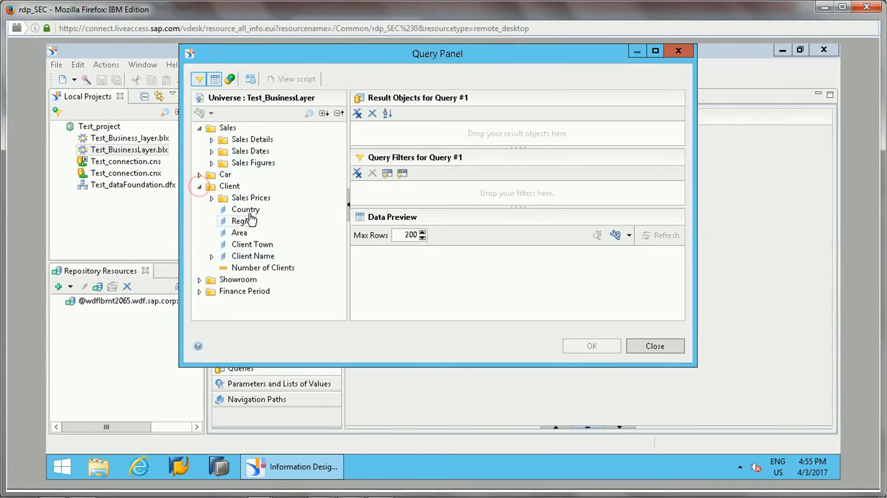
{"action": "left_click_drag", "start_coordinate": [243, 216], "coordinate": [377, 135]}
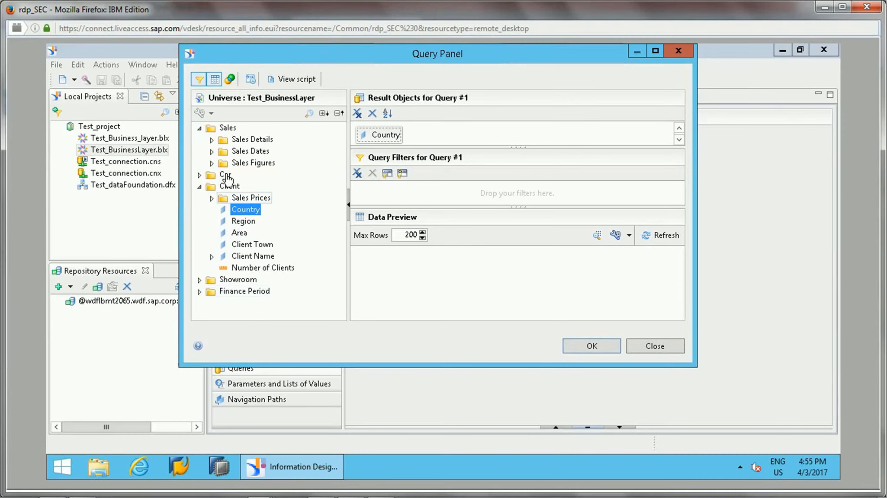
{"action": "left_click", "coordinate": [211, 163]}
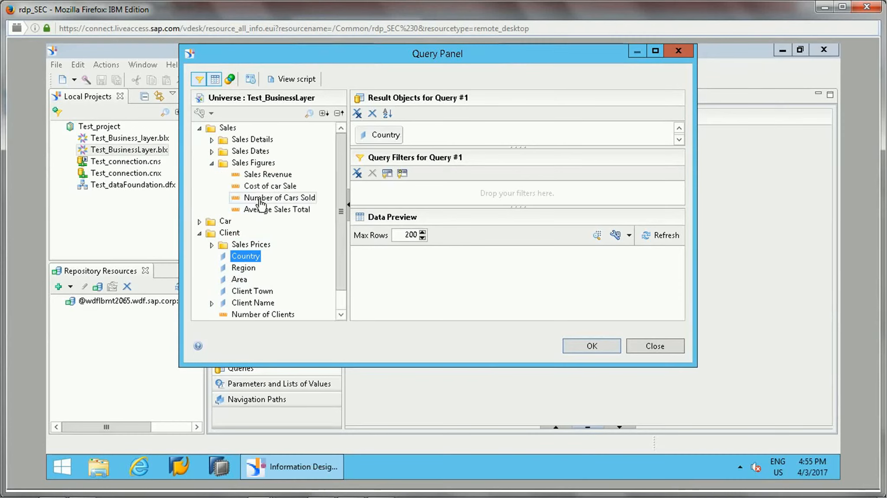
{"action": "left_click_drag", "start_coordinate": [267, 175], "coordinate": [442, 134]}
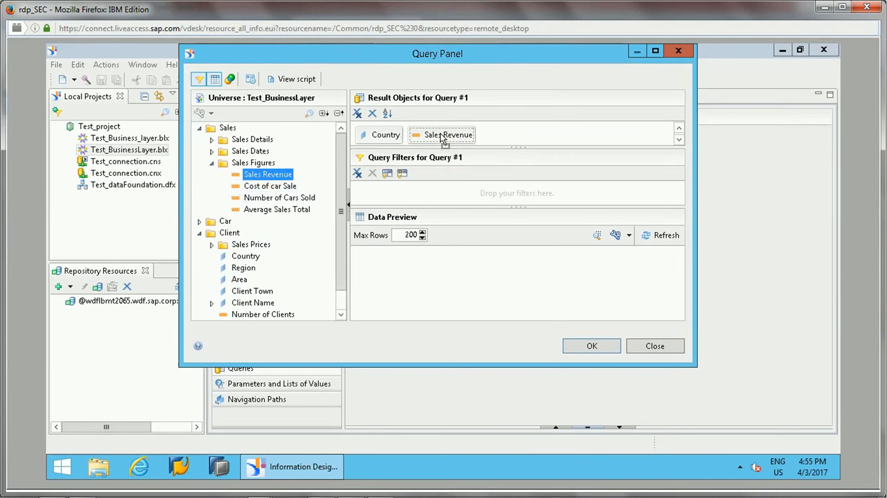
Refresh the query's data preview and accept the query
{"action": "left_click", "coordinate": [662, 237]}
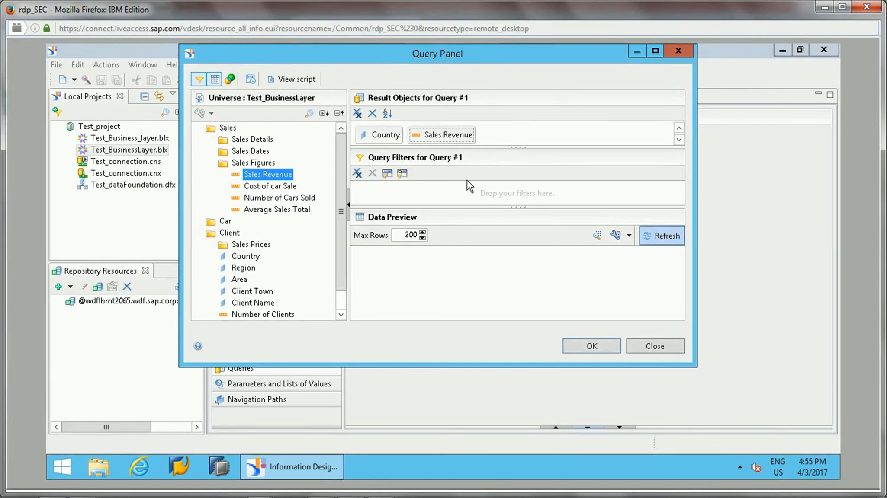
{"action": "left_click", "coordinate": [656, 239]}
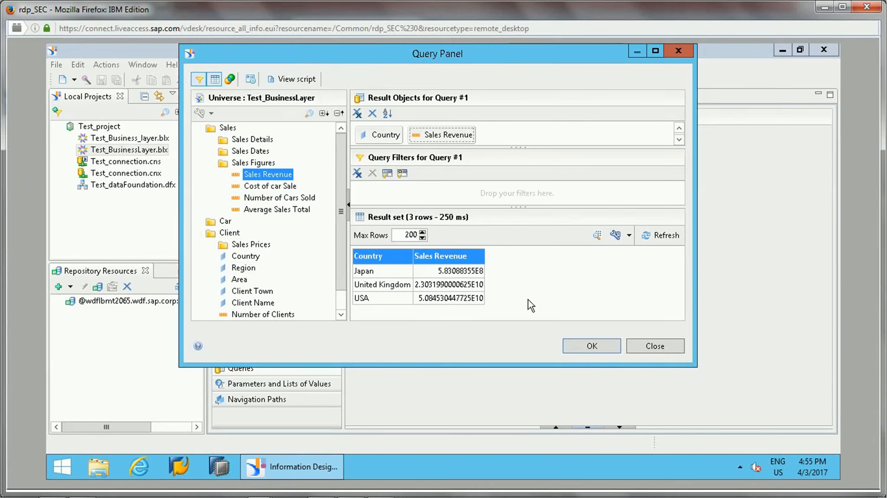
{"action": "left_click", "coordinate": [588, 344]}
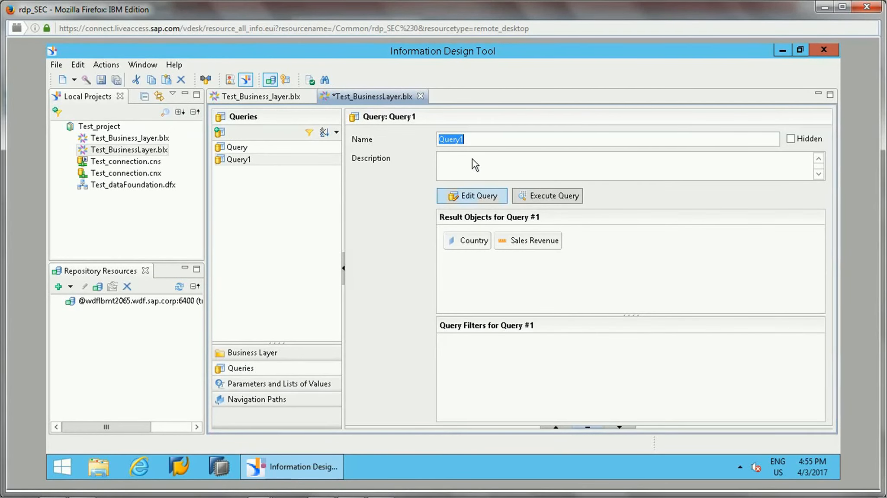
Rename the new query test_salesRevenue
{"action": "left_click", "coordinate": [472, 140]}
{"action": "double_click", "coordinate": [472, 141]}
{"action": "type", "text": "test_sales"}
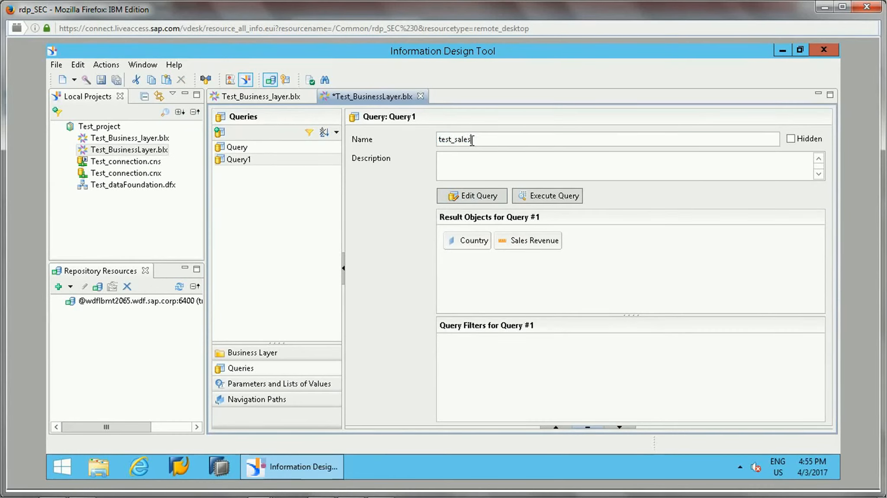
{"action": "type", "text": "Revenue"}
{"action": "key", "text": "Tab"}
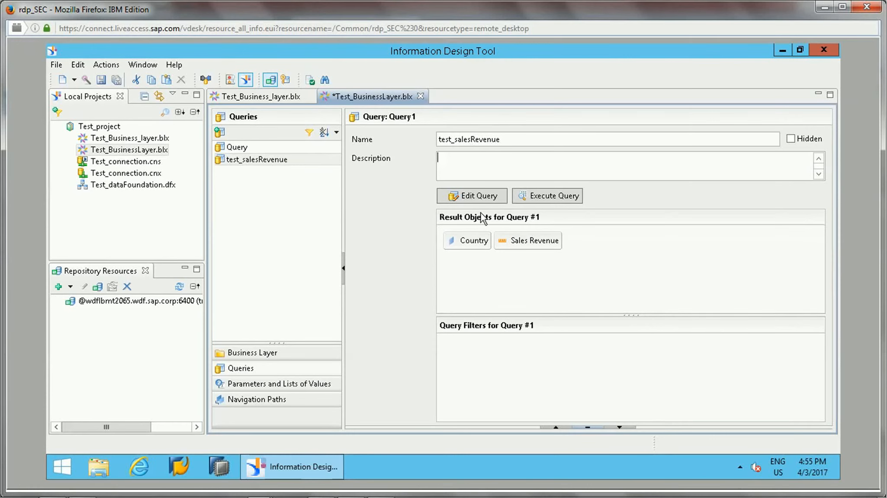
Execute the test_salesRevenue query and examine its raw data and the distinct values of Sales Revenue
{"action": "left_click", "coordinate": [545, 195]}
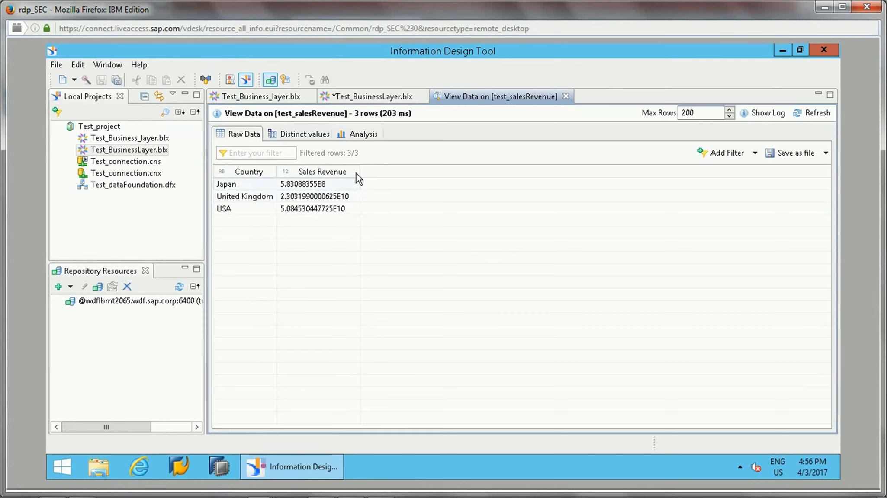
{"action": "left_click_drag", "start_coordinate": [358, 173], "coordinate": [401, 172]}
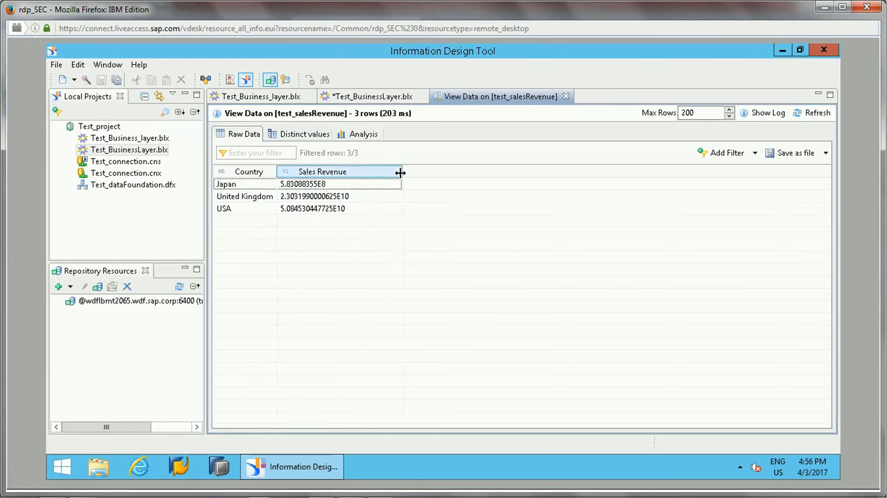
{"action": "left_click", "coordinate": [310, 137]}
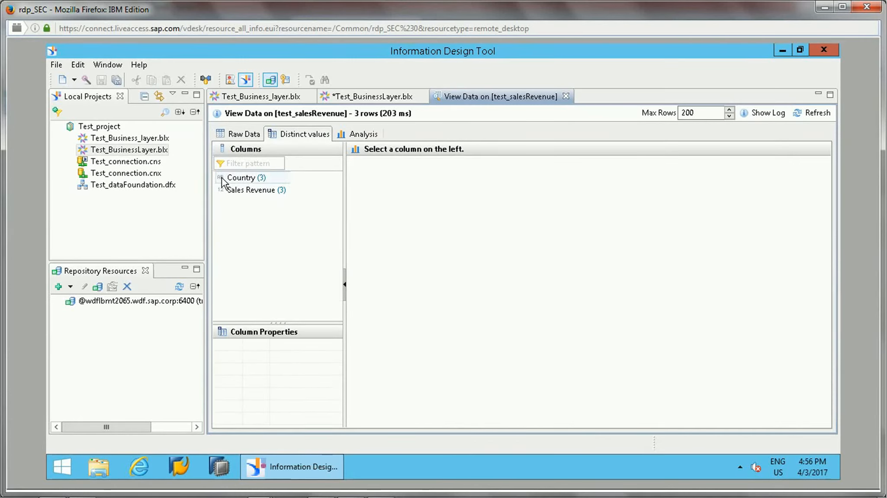
{"action": "left_click", "coordinate": [256, 190]}
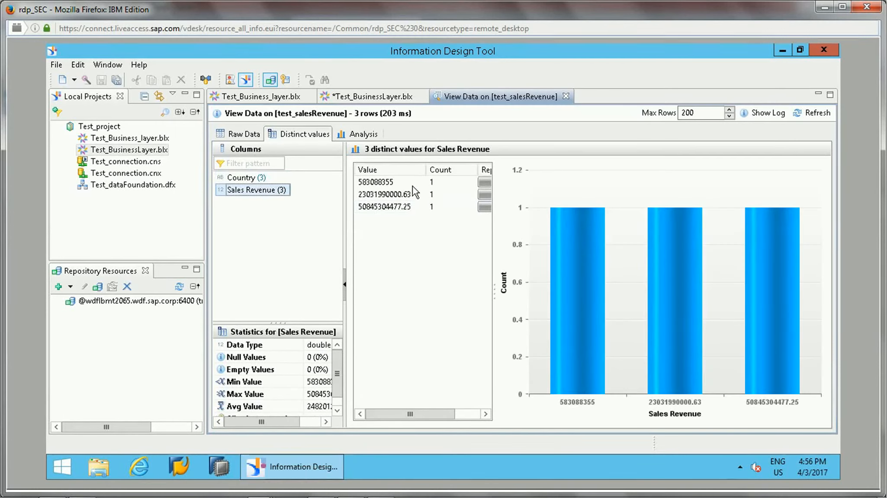
Build an analysis chart with Country on the label axis and Sales Revenue on the value axis
{"action": "left_click", "coordinate": [367, 137]}
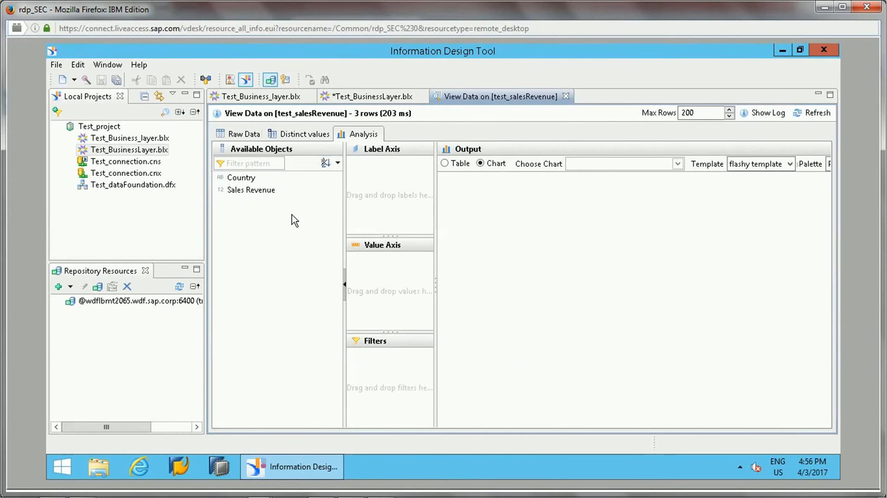
{"action": "left_click_drag", "start_coordinate": [237, 178], "coordinate": [418, 197]}
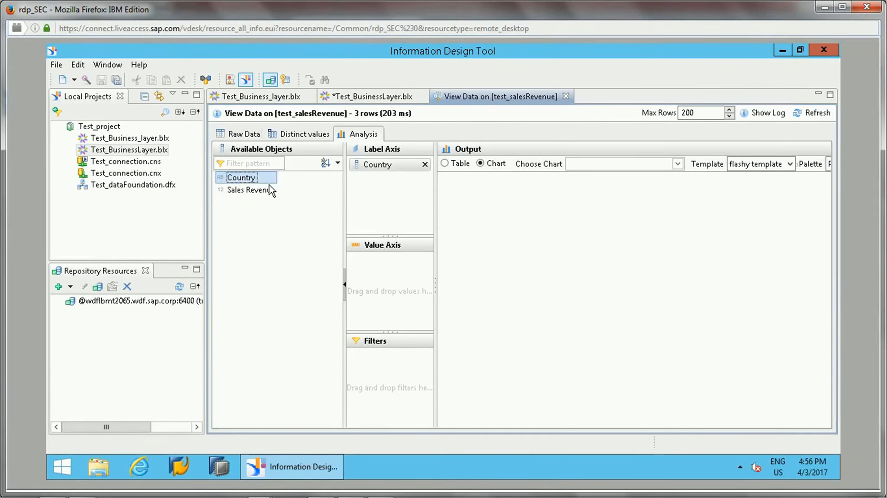
{"action": "left_click_drag", "start_coordinate": [251, 190], "coordinate": [395, 286]}
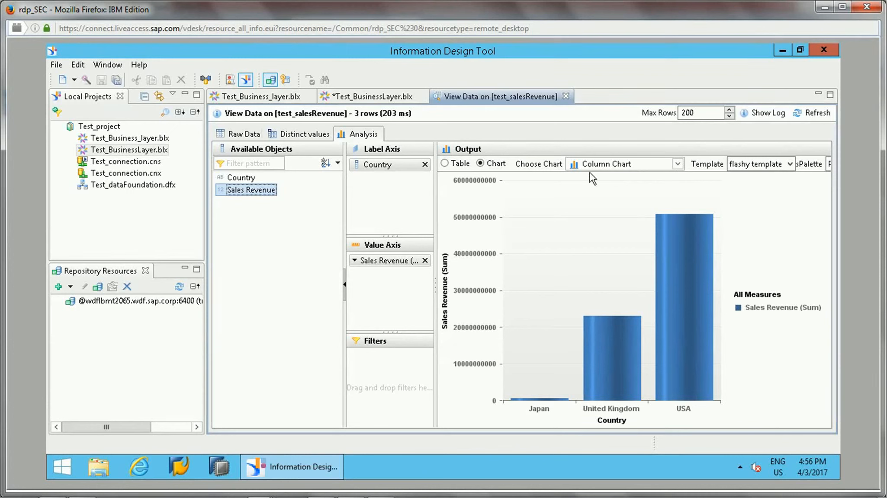
Try the Bar Chart and Area Chart types, and set the analysis output to 3D Column Chart
{"action": "left_click", "coordinate": [678, 164]}
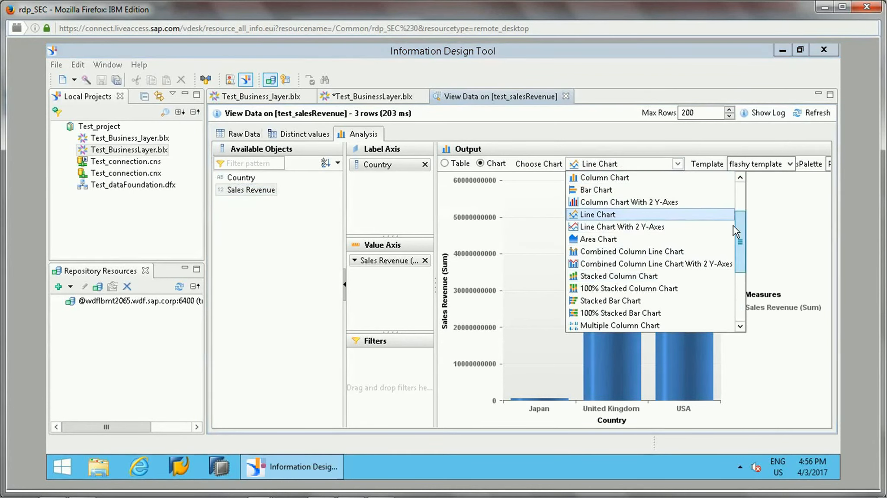
{"action": "left_click", "coordinate": [639, 190]}
{"action": "left_click", "coordinate": [678, 164]}
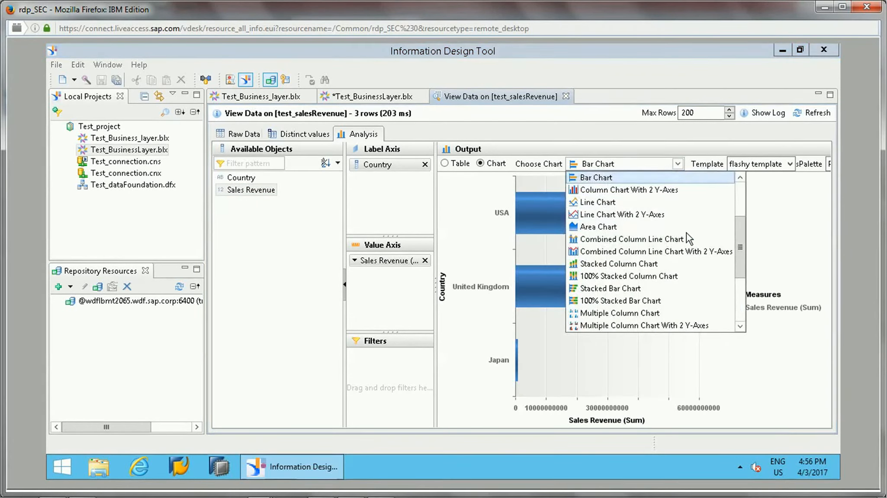
{"action": "left_click", "coordinate": [609, 228]}
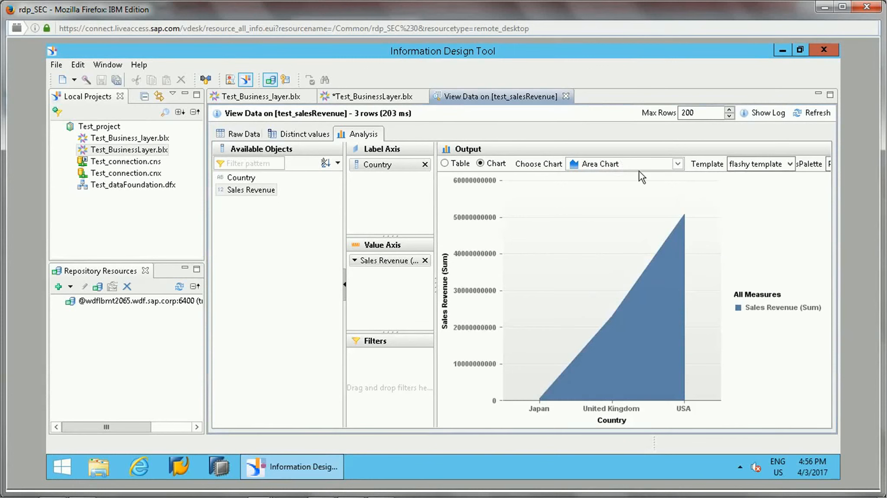
{"action": "left_click", "coordinate": [678, 164]}
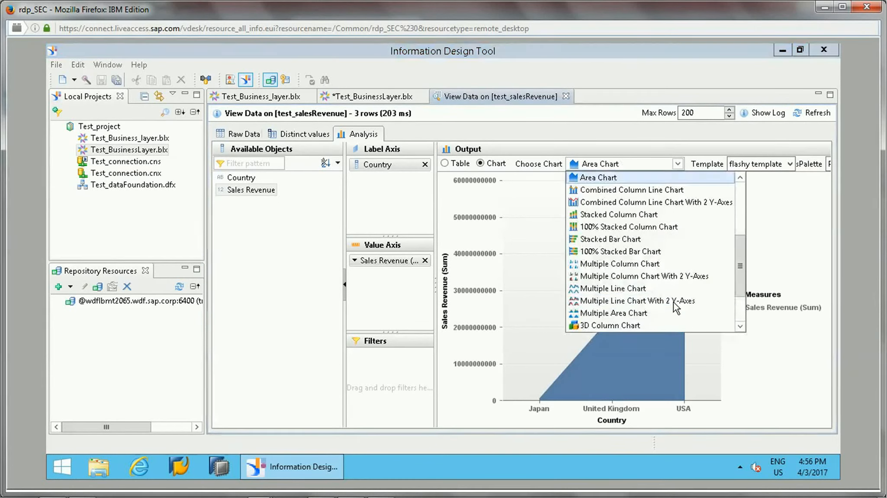
{"action": "left_click", "coordinate": [614, 325]}
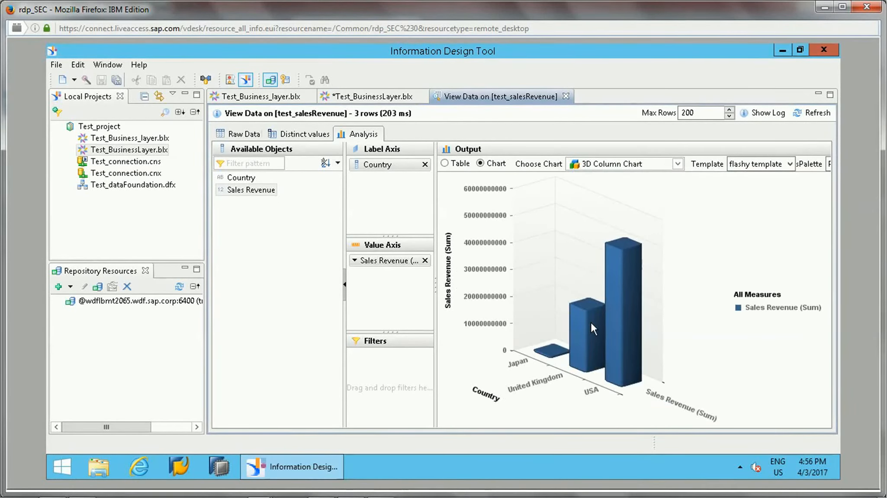
{"action": "mouse_move", "coordinate": [591, 324]}
Compare the table and chart outputs of the analysis and leave it displayed as a table
{"action": "left_click", "coordinate": [447, 167]}
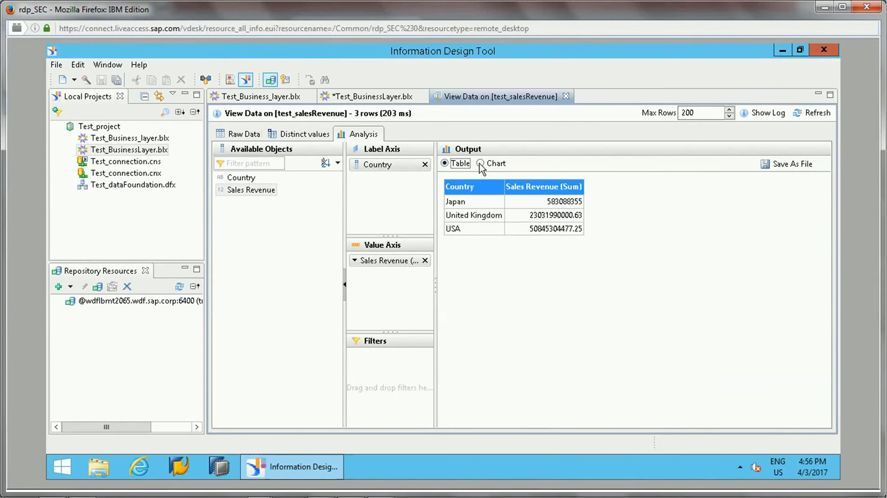
{"action": "left_click", "coordinate": [480, 164]}
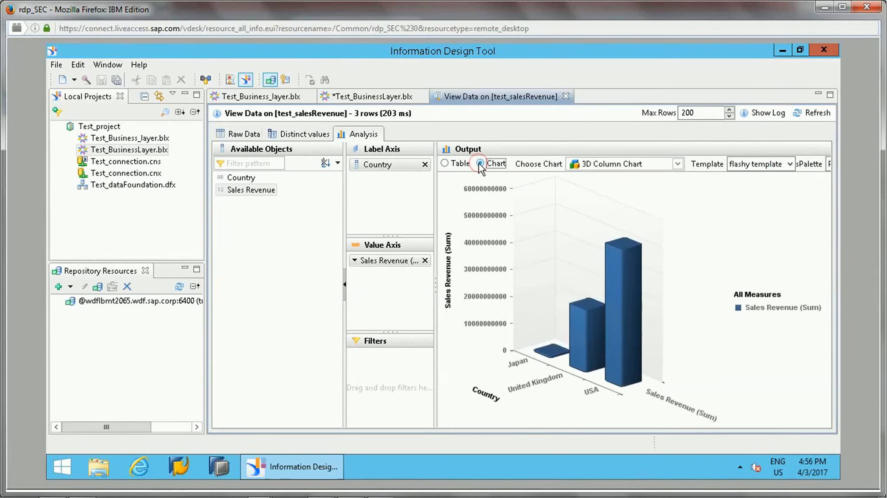
{"action": "left_click", "coordinate": [445, 164]}
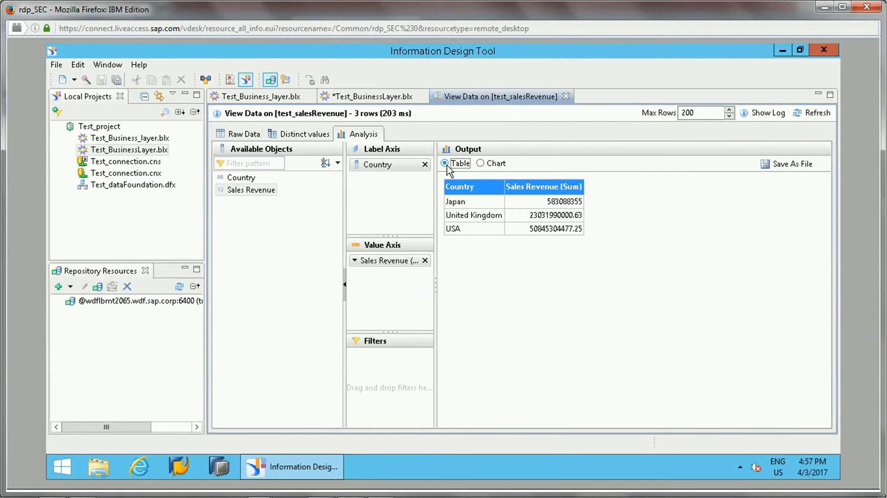
Check the file types offered for saving the analysis table to a file, without saving it
{"action": "left_click", "coordinate": [780, 165]}
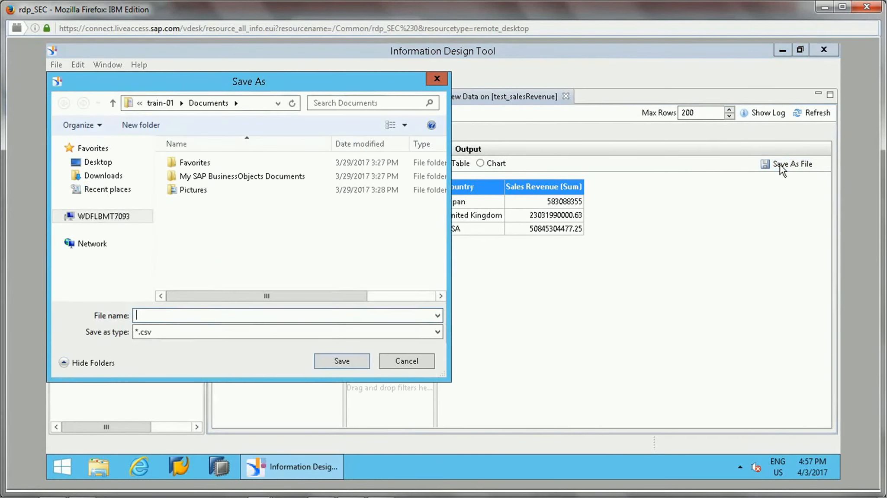
{"action": "left_click", "coordinate": [439, 336]}
{"action": "left_click", "coordinate": [439, 337]}
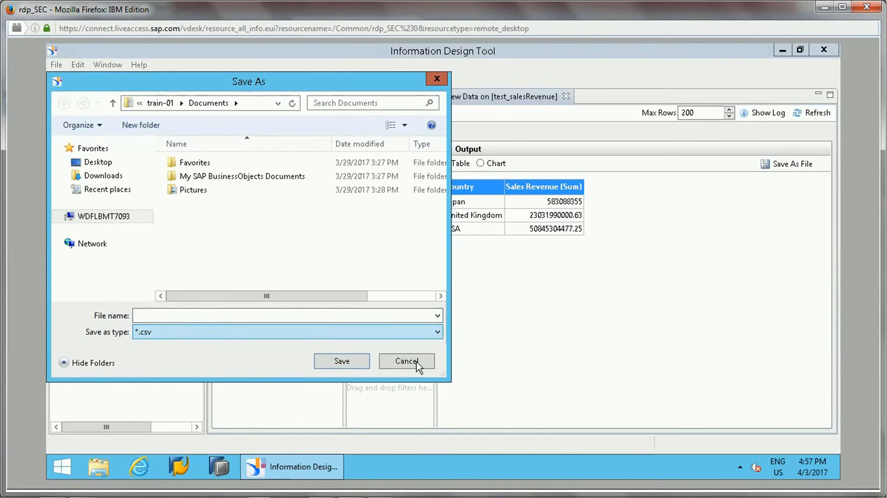
{"action": "left_click", "coordinate": [407, 362]}
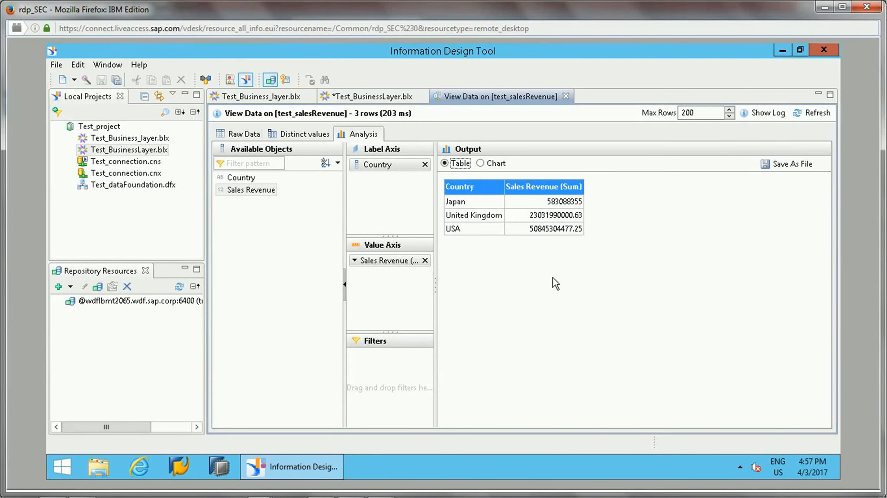
Return to the raw data of test_salesRevenue and close its data view
{"action": "left_click", "coordinate": [314, 135]}
{"action": "left_click", "coordinate": [242, 134]}
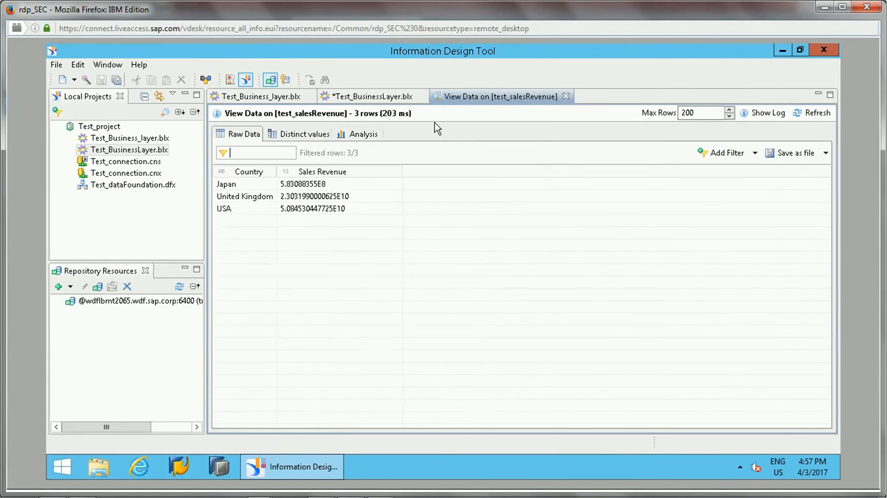
{"action": "left_click", "coordinate": [566, 97]}
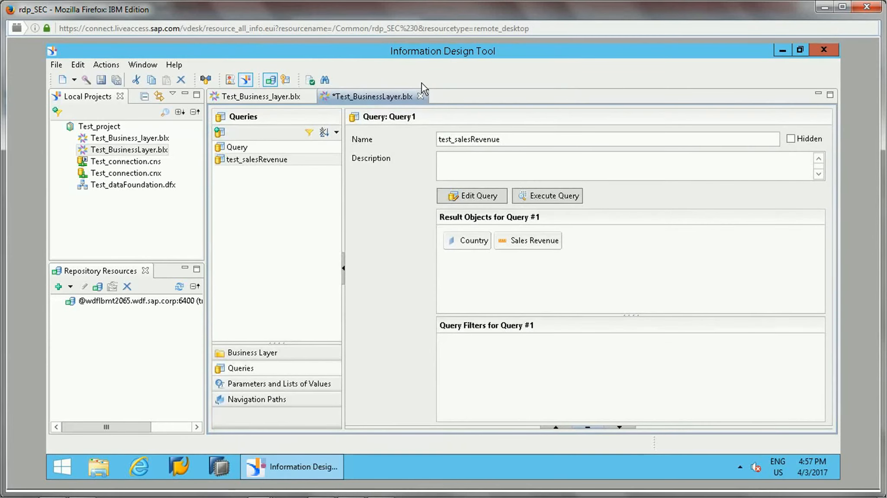
Examine the SELECT expression of the Average Sales Total measure in the Sales Figures folder of the business layer
{"action": "left_click", "coordinate": [273, 354]}
{"action": "left_click_drag", "start_coordinate": [336, 289], "coordinate": [338, 160]}
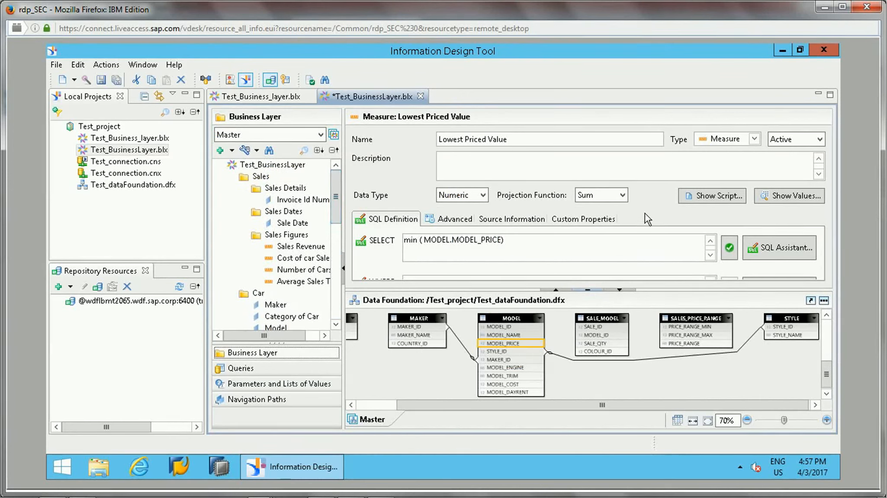
{"action": "left_click", "coordinate": [309, 282]}
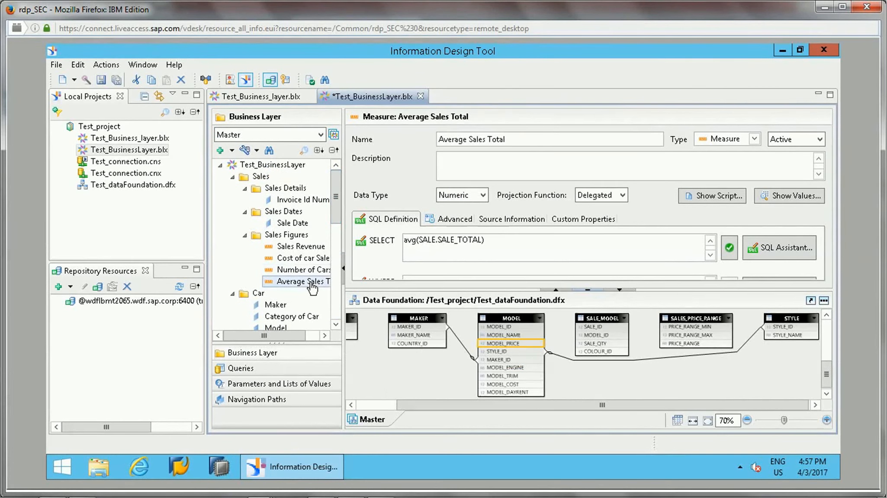
{"action": "triple_click", "coordinate": [405, 238]}
{"action": "left_click", "coordinate": [494, 242]}
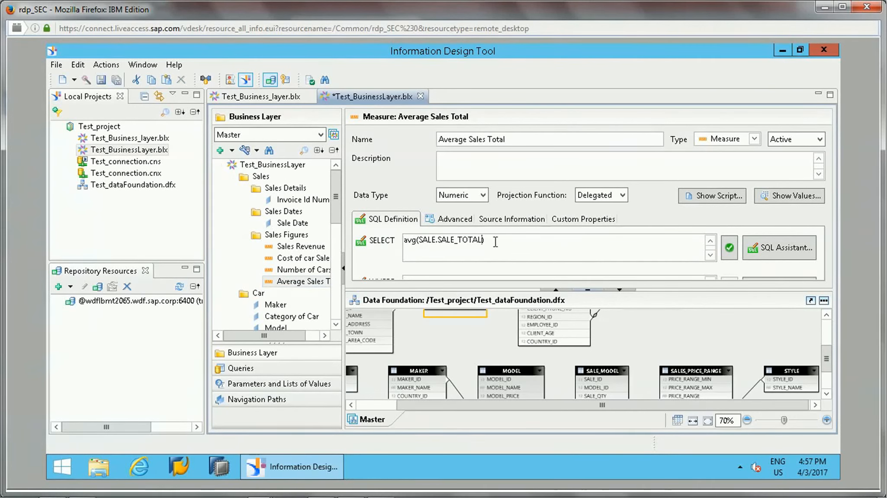
{"action": "left_click_drag", "start_coordinate": [493, 241], "coordinate": [392, 241]}
{"action": "left_click", "coordinate": [478, 240]}
{"action": "left_click_drag", "start_coordinate": [497, 242], "coordinate": [391, 245]}
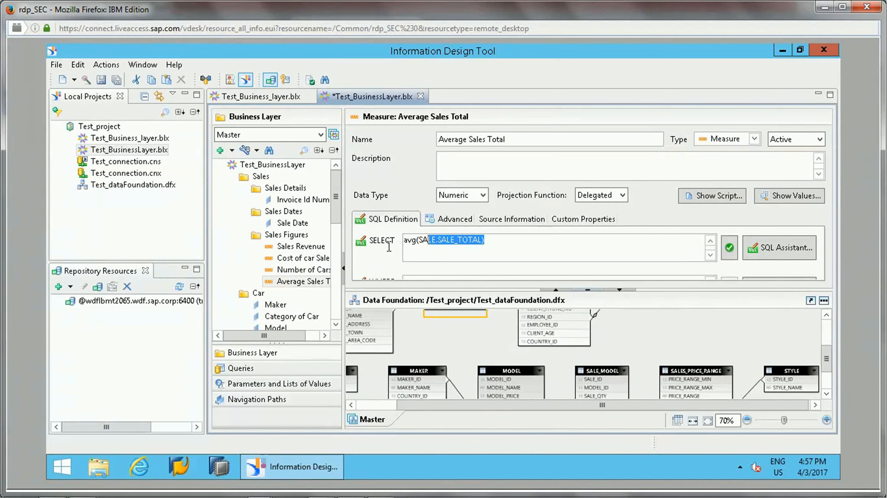
{"action": "left_click", "coordinate": [511, 247]}
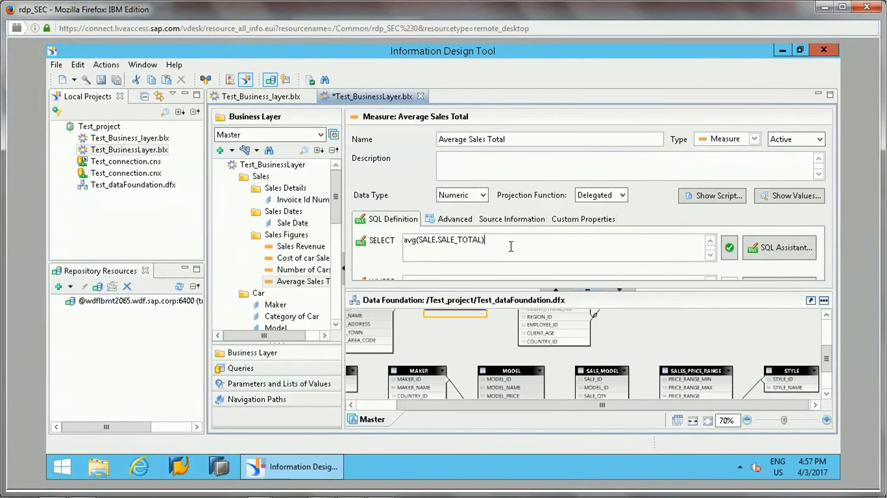
Review the projection functions offered for Average Sales Total against its SELECT expression, keeping Delegated selected
{"action": "left_click", "coordinate": [623, 196]}
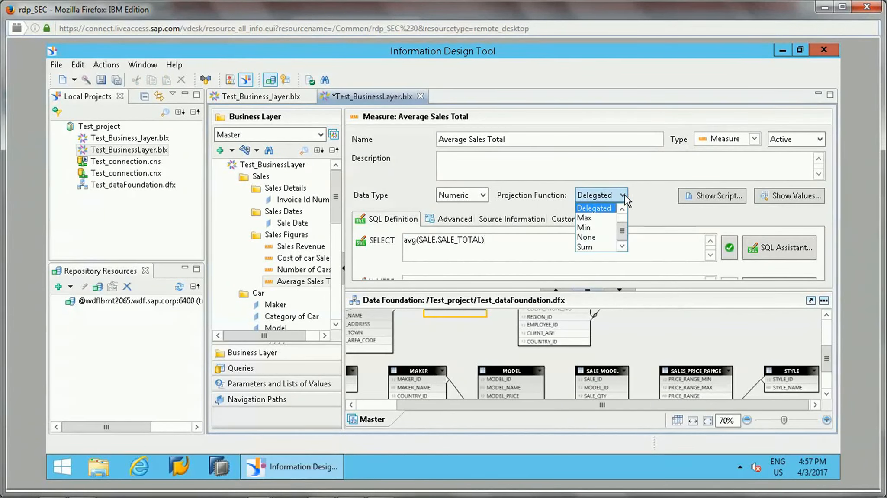
{"action": "left_click", "coordinate": [623, 196]}
{"action": "left_click", "coordinate": [625, 196]}
{"action": "left_click", "coordinate": [604, 209]}
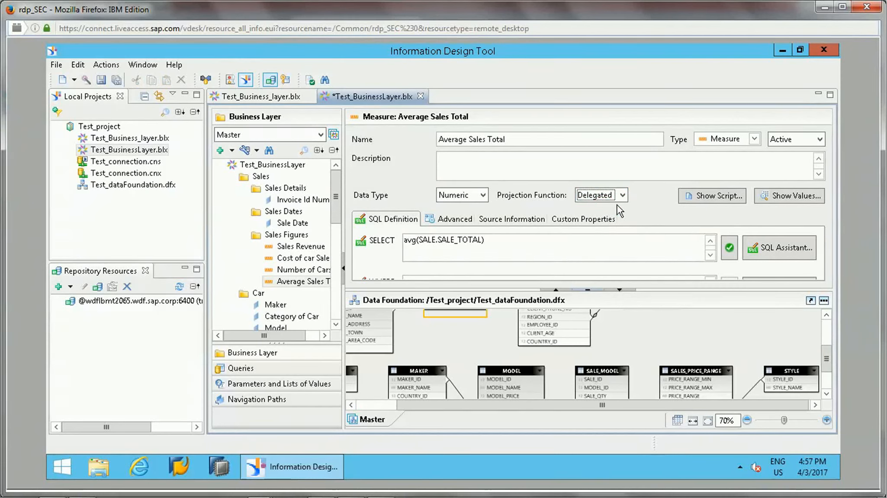
{"action": "left_click", "coordinate": [624, 199]}
{"action": "left_click", "coordinate": [624, 199]}
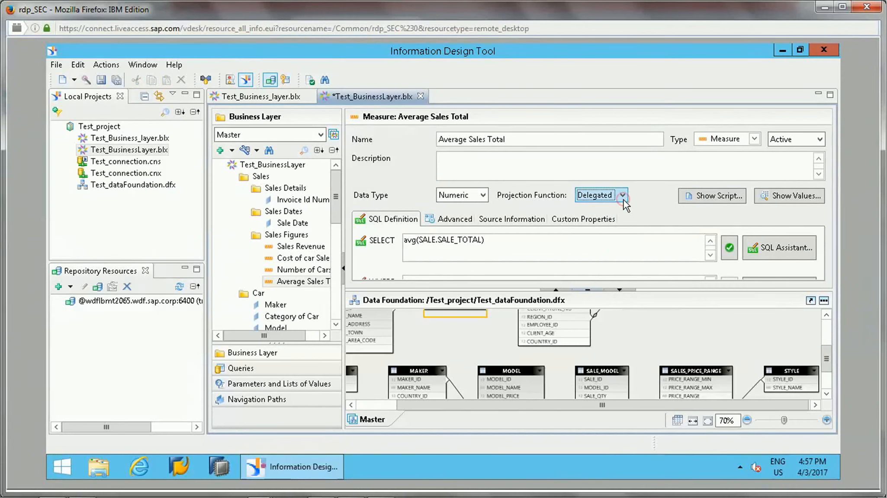
{"action": "left_click", "coordinate": [547, 250]}
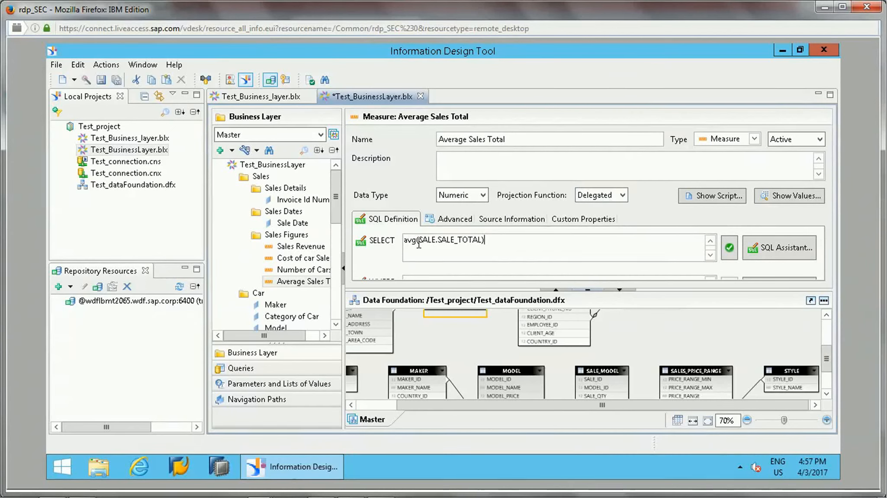
{"action": "left_click_drag", "start_coordinate": [539, 247], "coordinate": [391, 243]}
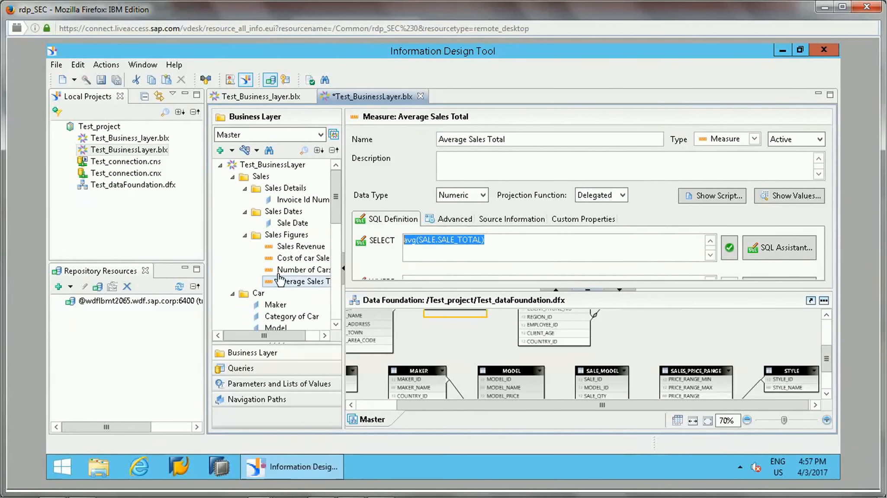
Save the Test_BusinessLayer.blx business layer and review the measures in its Sales Figures folder
{"action": "left_click", "coordinate": [301, 270]}
{"action": "left_click", "coordinate": [100, 82]}
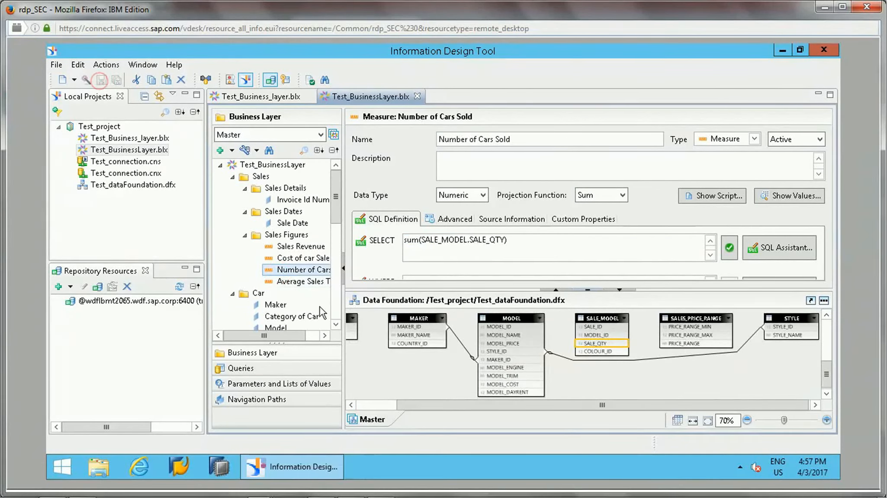
{"action": "left_click", "coordinate": [314, 281]}
{"action": "left_click", "coordinate": [313, 270]}
{"action": "left_click", "coordinate": [307, 258]}
{"action": "left_click", "coordinate": [301, 247]}
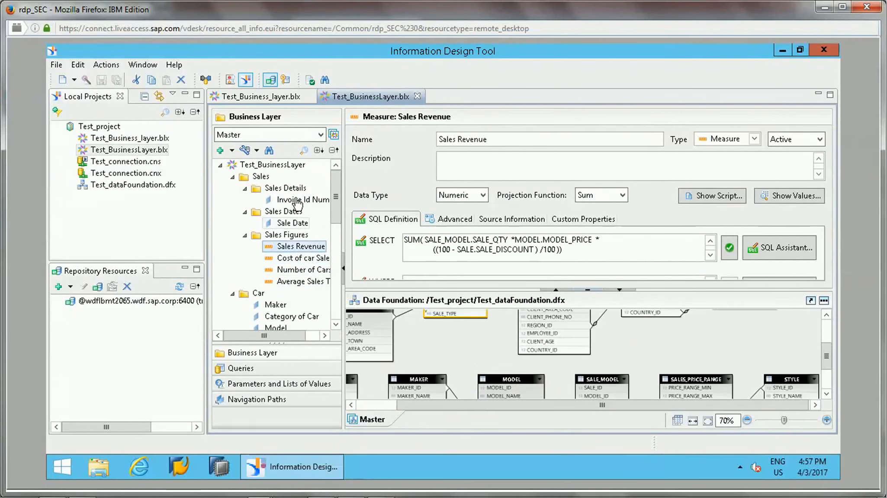
Review the remaining business layer objects and the advanced settings of Sales Revenue, and collapse the Test_BusinessLayer tree
{"action": "left_click_drag", "start_coordinate": [334, 202], "coordinate": [331, 309]}
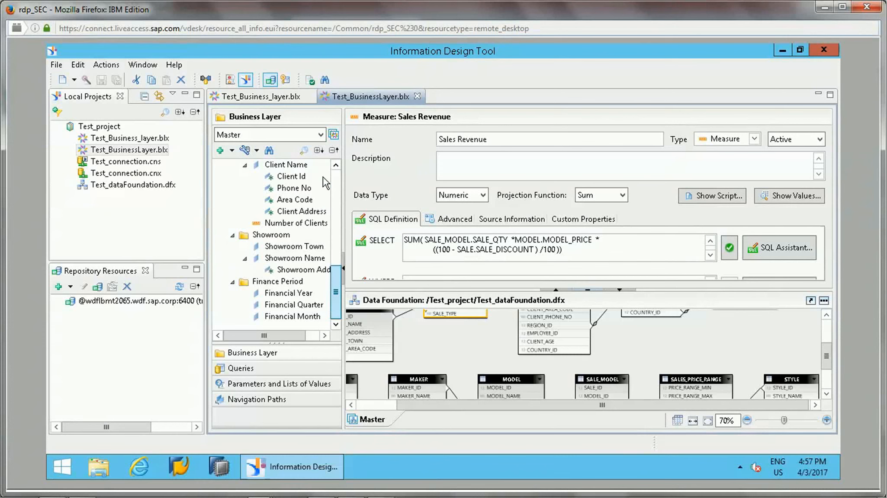
{"action": "scroll", "coordinate": [326, 169], "scroll_direction": "up", "scroll_amount": 9}
{"action": "left_click", "coordinate": [446, 224]}
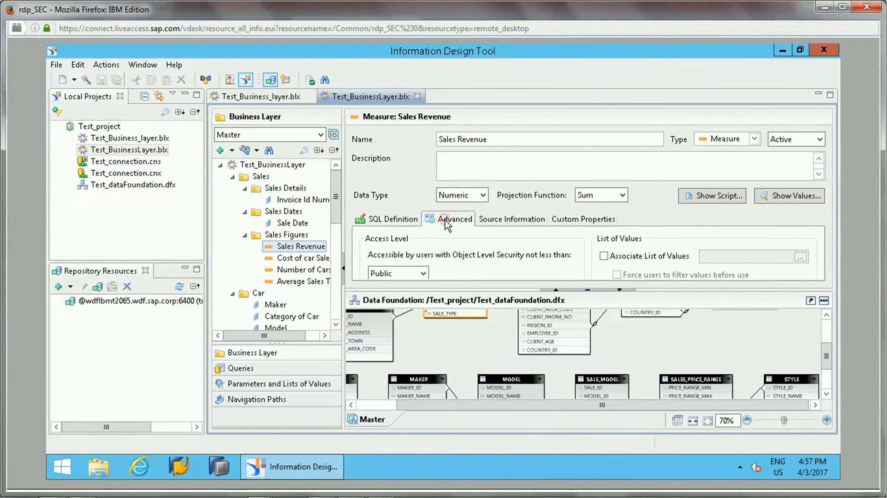
{"action": "left_click", "coordinate": [387, 225]}
{"action": "left_click", "coordinate": [444, 226]}
{"action": "left_click", "coordinate": [219, 165]}
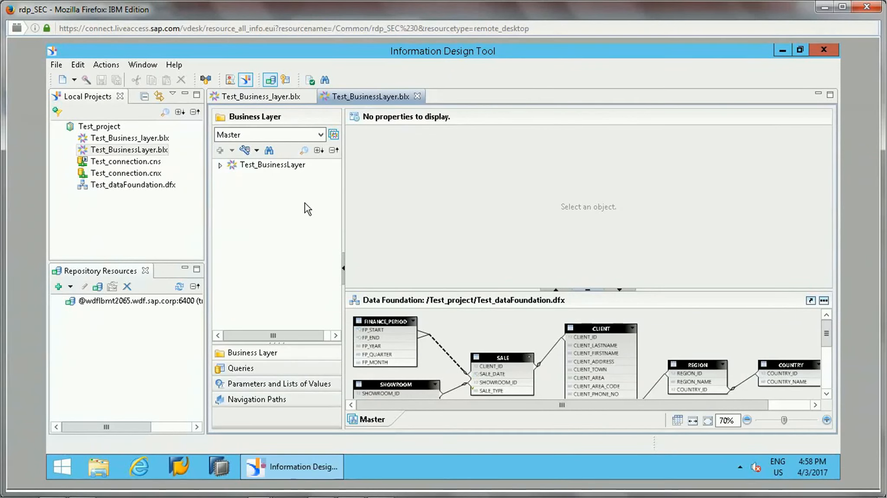
View the publishing destinations available for Test_BusinessLayer.blx
{"action": "left_click", "coordinate": [160, 150]}
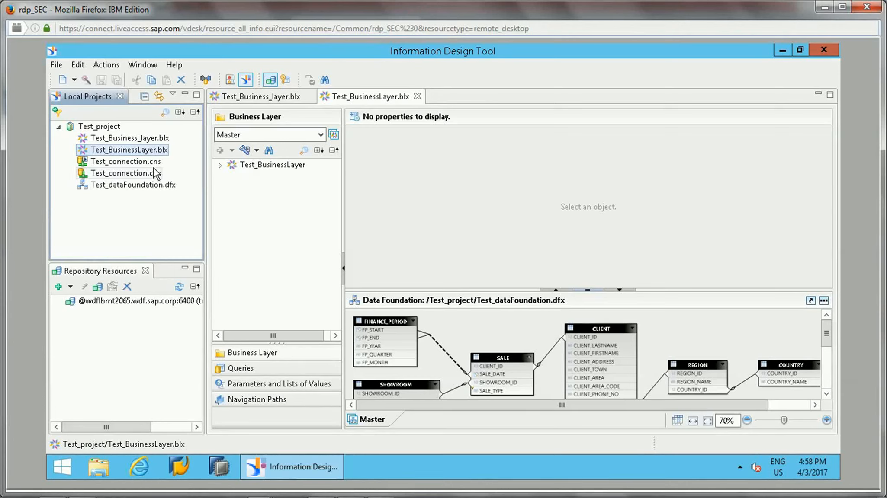
{"action": "right_click", "coordinate": [139, 149]}
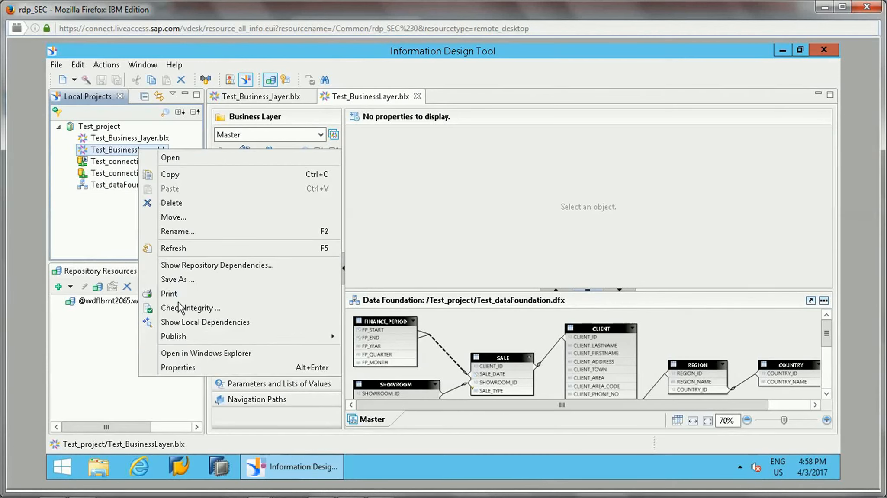
{"action": "mouse_move", "coordinate": [189, 337]}
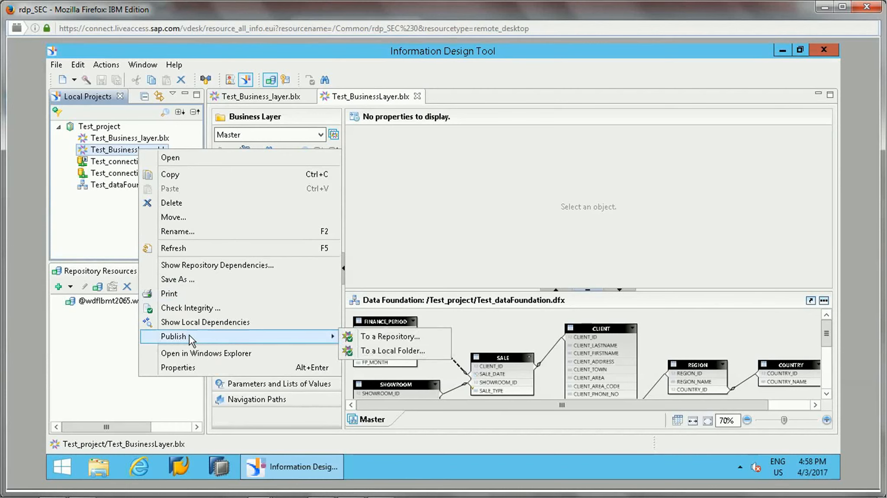
{"action": "left_click", "coordinate": [434, 227]}
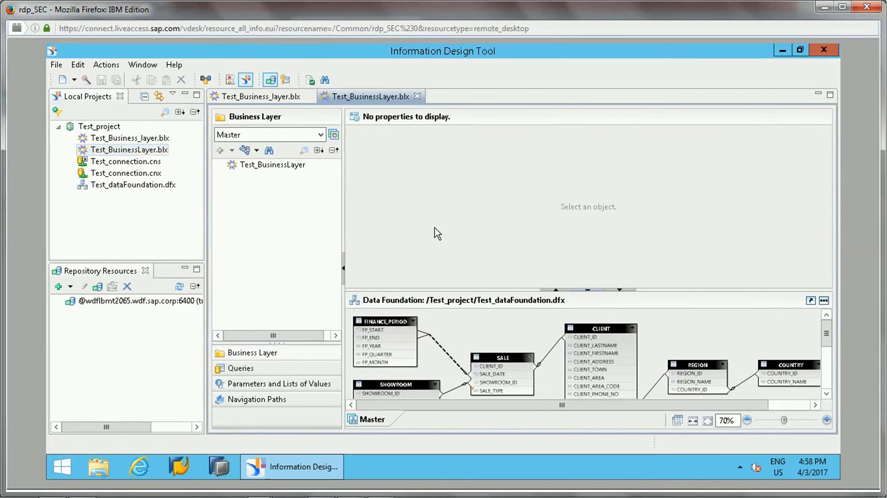
View the publish and universe commands available for the Test_project local project
{"action": "left_click", "coordinate": [139, 163]}
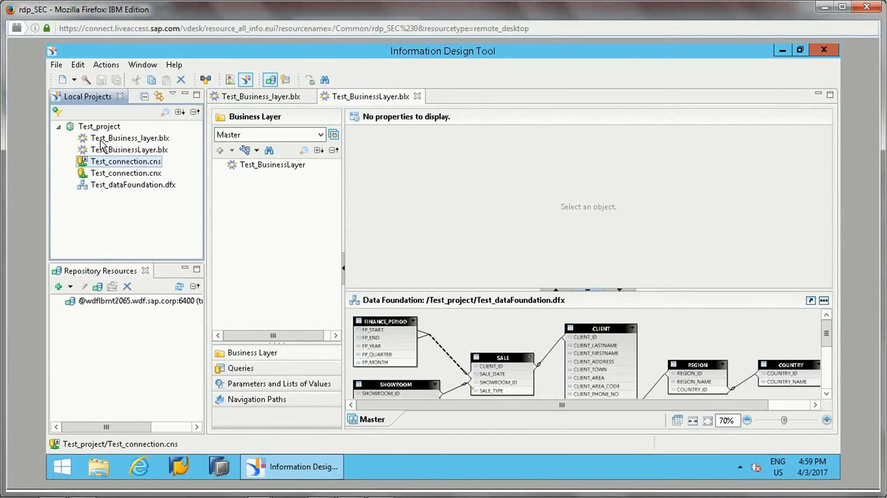
{"action": "left_click", "coordinate": [88, 124]}
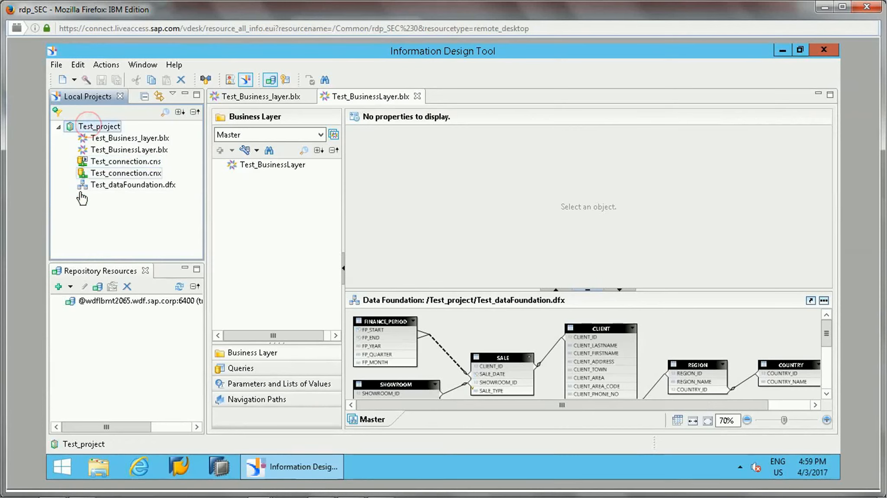
{"action": "left_click", "coordinate": [57, 65]}
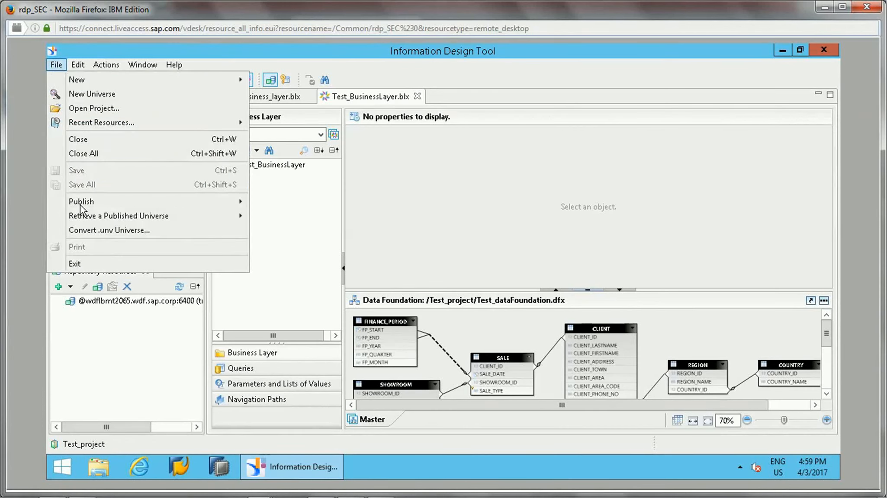
{"action": "left_click", "coordinate": [256, 328]}
Go through the resources of Test_project: the Test_connection.cnx and Test_connection.cns connections and the Test_dataFoundation.dfx data foundation
{"action": "left_click", "coordinate": [107, 130]}
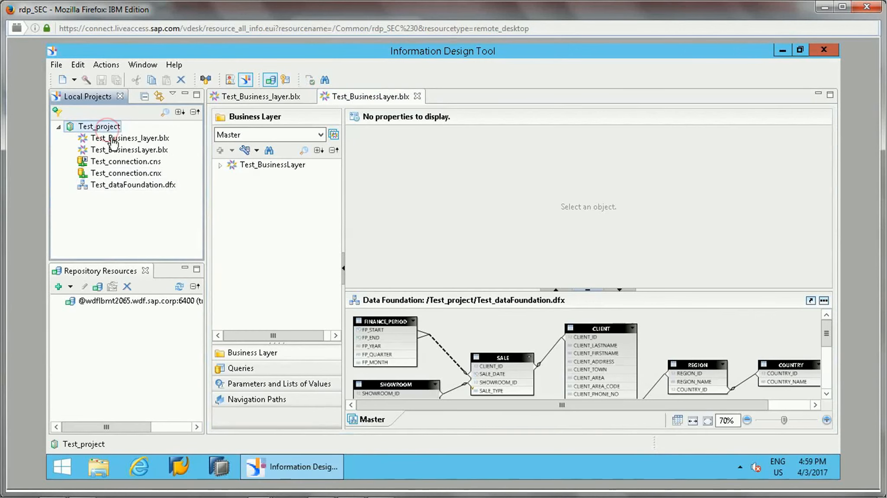
{"action": "left_click", "coordinate": [132, 175]}
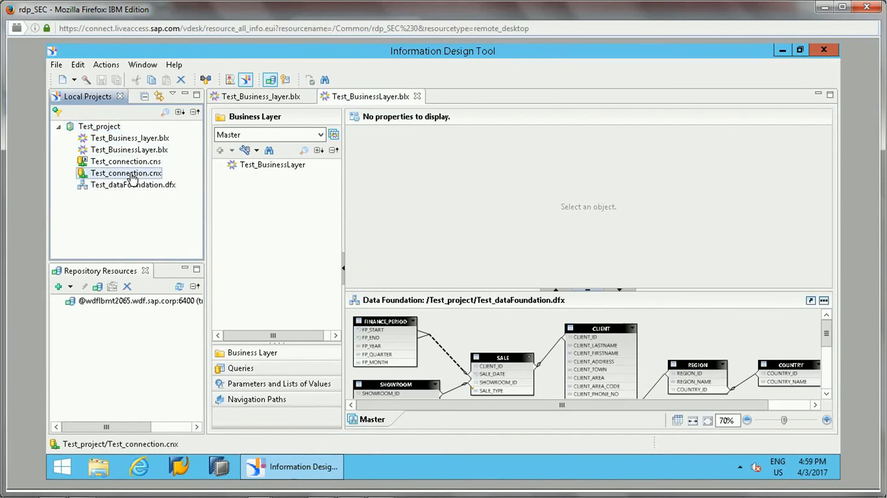
{"action": "left_click", "coordinate": [136, 165]}
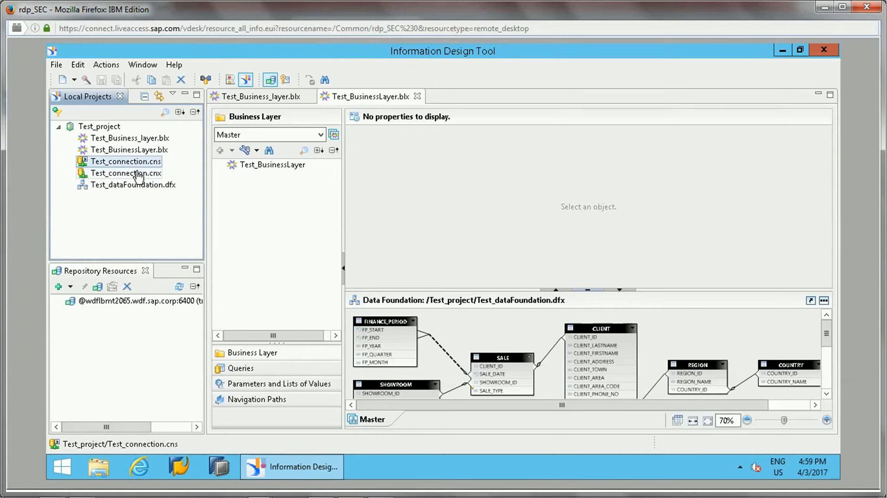
{"action": "left_click", "coordinate": [138, 175]}
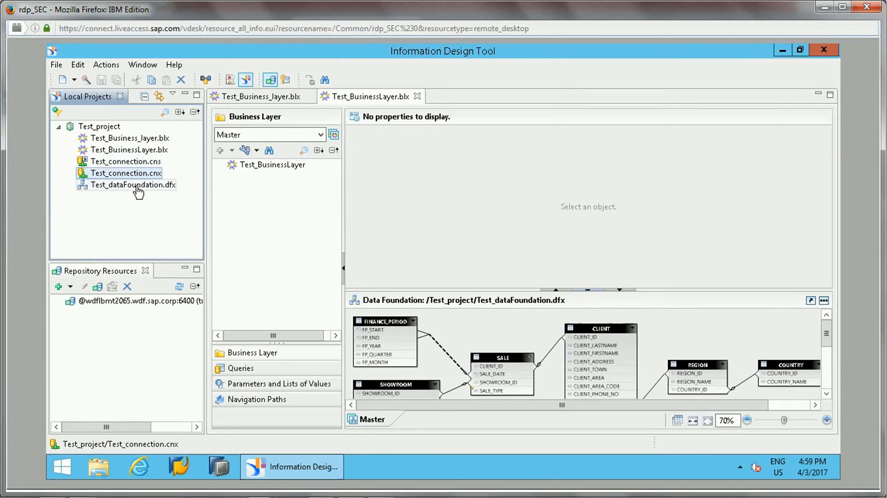
{"action": "left_click", "coordinate": [138, 193]}
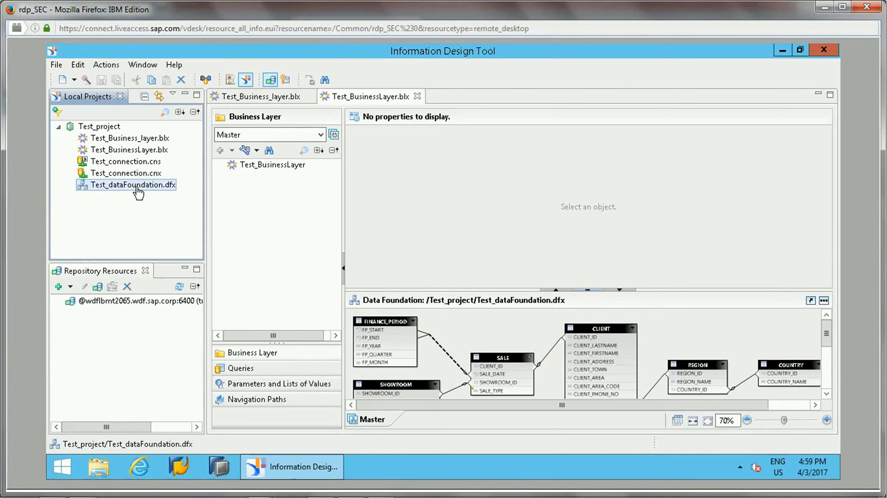
Open the Test_dataFoundation.dfx data foundation and examine its tables and the CLIENT_TOWN column of CLIENT
{"action": "double_click", "coordinate": [137, 193]}
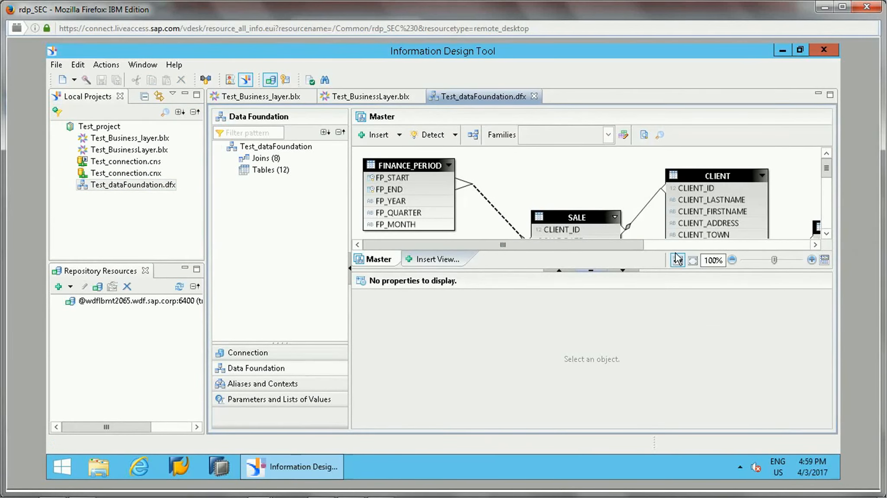
{"action": "left_click", "coordinate": [691, 238]}
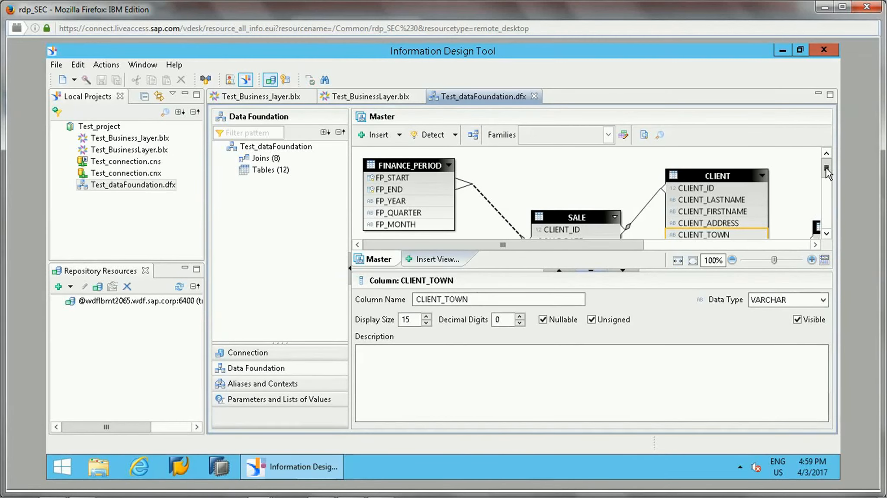
{"action": "mouse_move", "coordinate": [825, 168]}
{"action": "left_mouse_down"}
{"action": "mouse_move", "coordinate": [828, 208]}
{"action": "mouse_move", "coordinate": [835, 168]}
{"action": "mouse_move", "coordinate": [834, 221]}
{"action": "mouse_move", "coordinate": [833, 167]}
{"action": "left_mouse_up"}
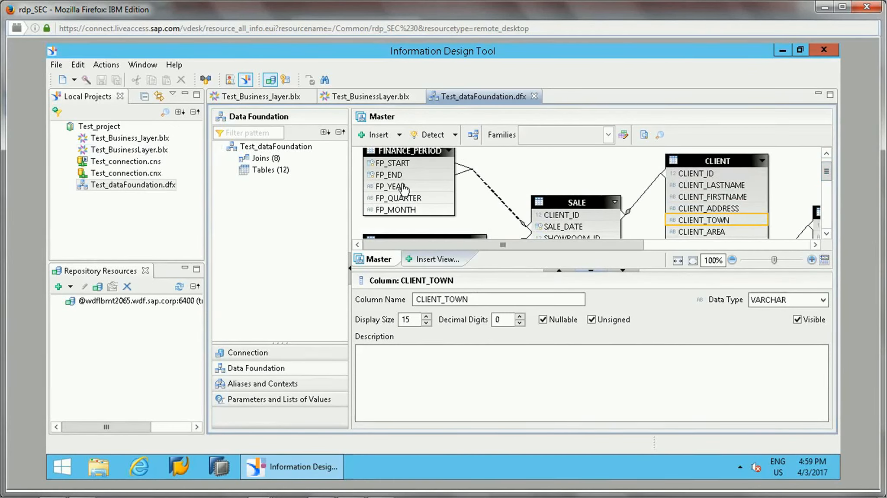
Open the Test_BusinessLayer.blx business layer and examine its expanded folders and objects, from Sales through Car, Client and Showroom to Finance Period
{"action": "double_click", "coordinate": [144, 150]}
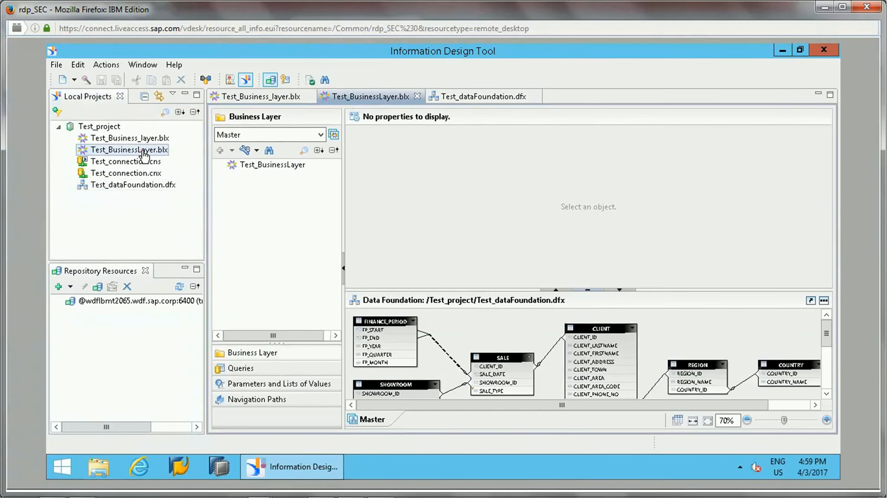
{"action": "left_click", "coordinate": [220, 165]}
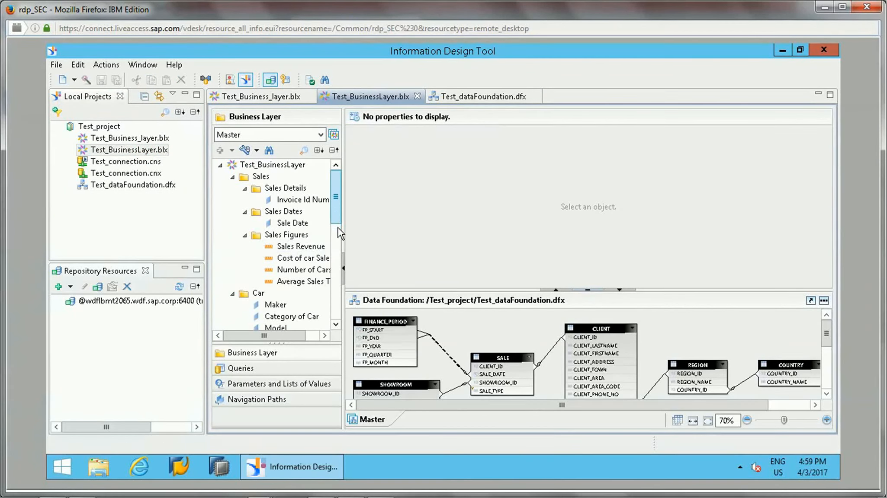
{"action": "scroll", "coordinate": [338, 234], "scroll_direction": "down", "scroll_amount": 2}
{"action": "scroll", "coordinate": [329, 189], "scroll_direction": "up", "scroll_amount": 2}
{"action": "scroll", "coordinate": [329, 196], "scroll_direction": "down", "scroll_amount": 1}
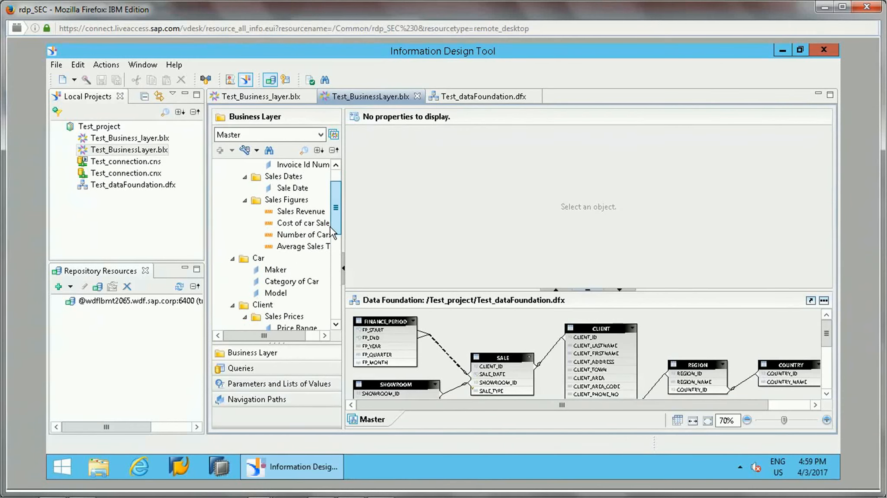
{"action": "scroll", "coordinate": [330, 228], "scroll_direction": "down", "scroll_amount": 1}
{"action": "left_click_drag", "start_coordinate": [334, 252], "coordinate": [333, 211]}
{"action": "left_click_drag", "start_coordinate": [341, 305], "coordinate": [342, 177]}
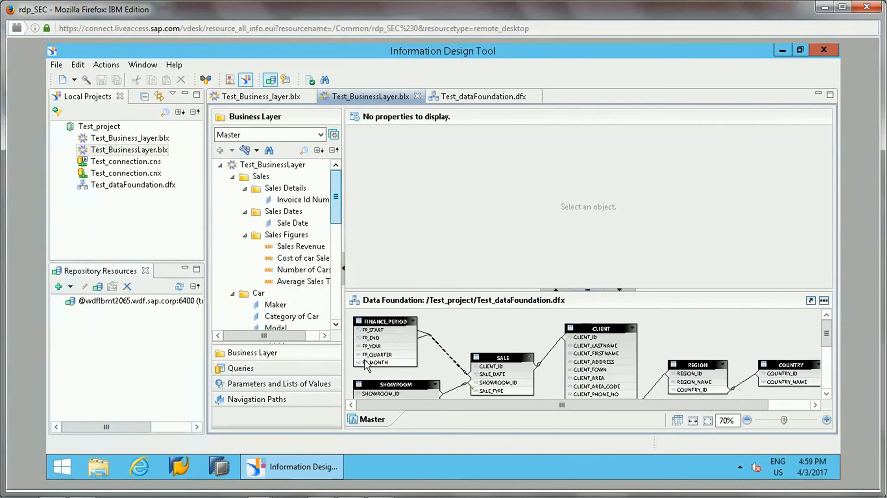
{"action": "left_click_drag", "start_coordinate": [350, 245], "coordinate": [340, 160]}
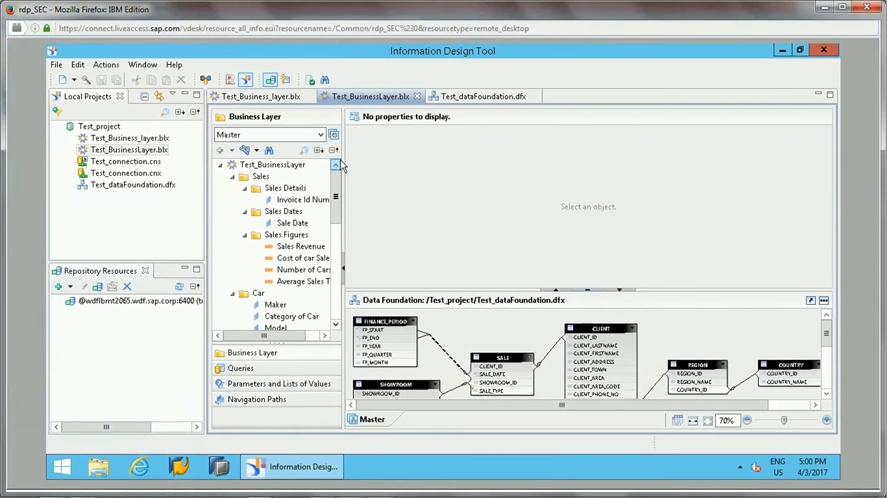
{"action": "scroll", "coordinate": [343, 165], "scroll_direction": "down", "scroll_amount": 6}
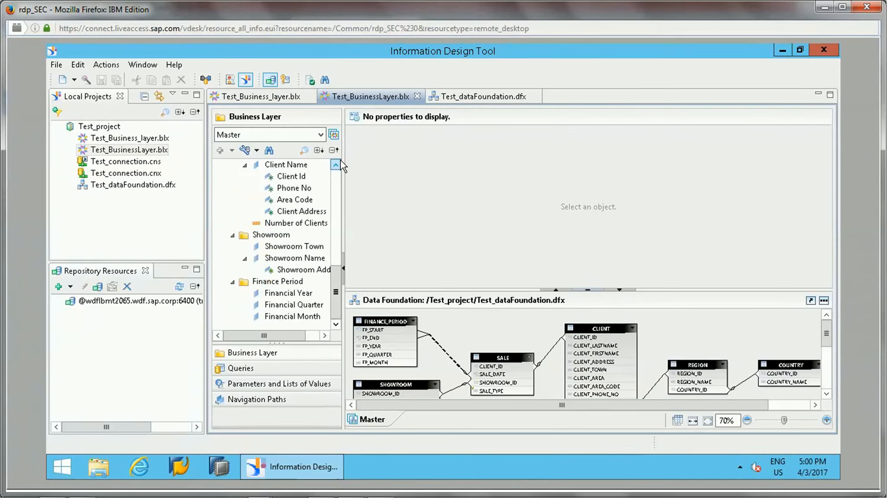